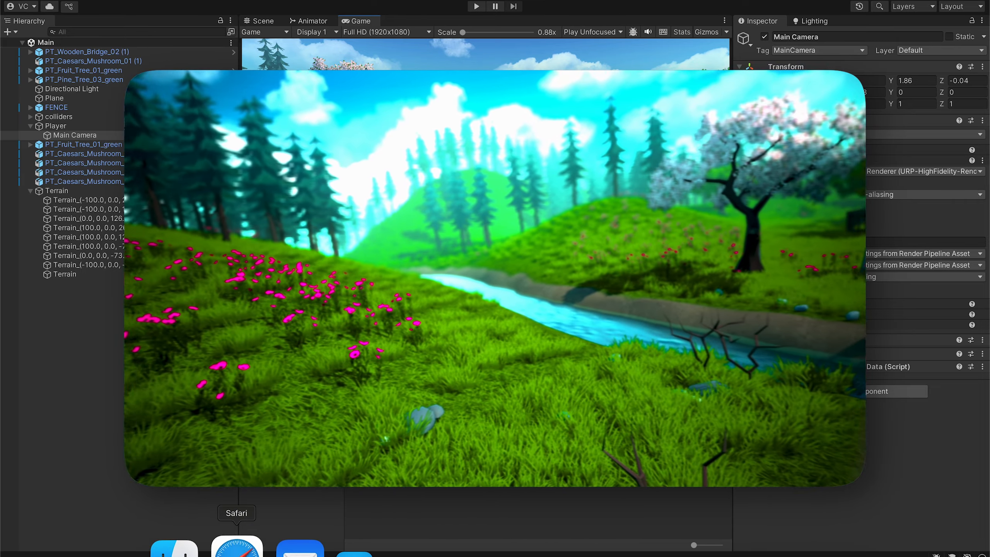
Switch to Safari, preview the free Lowpoly Environment nature pack on the Unity Asset Store, and return to Unity
{"action": "left_click", "coordinate": [237, 548]}
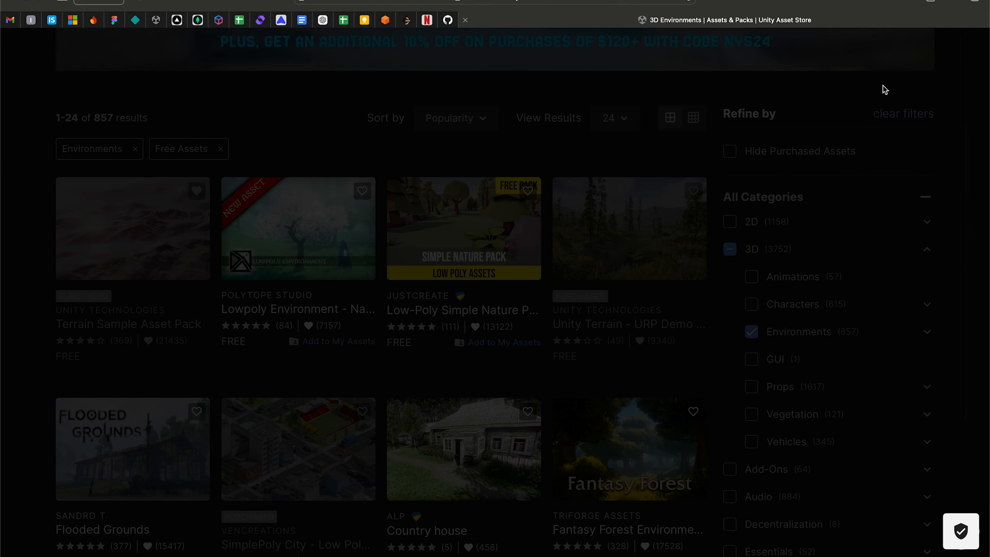
{"action": "left_click", "coordinate": [369, 253]}
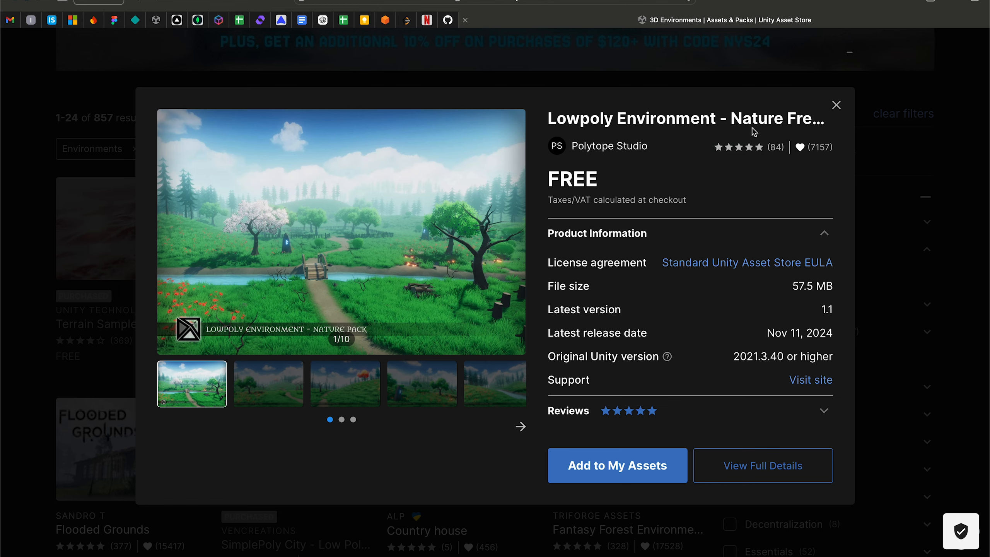
{"action": "left_click", "coordinate": [836, 105]}
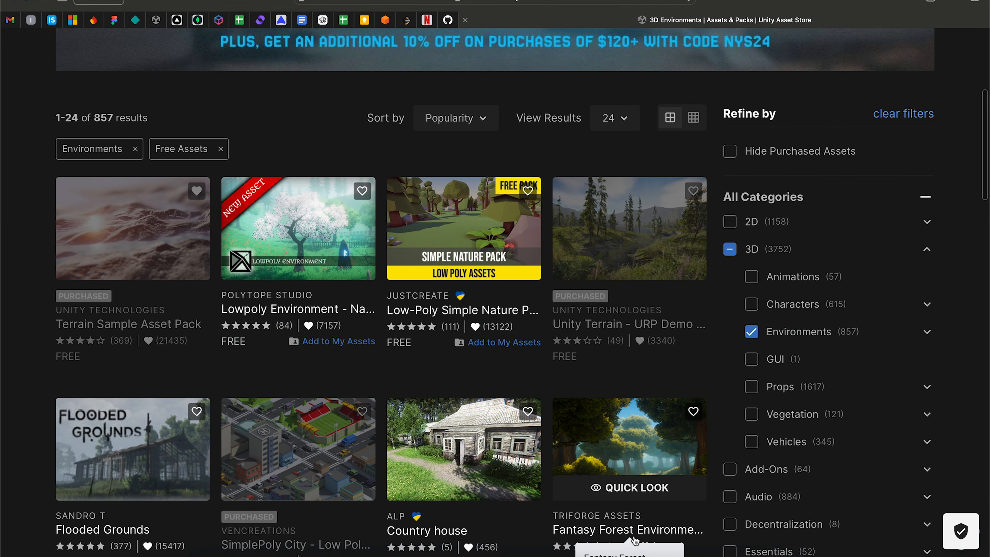
{"action": "left_click", "coordinate": [718, 548]}
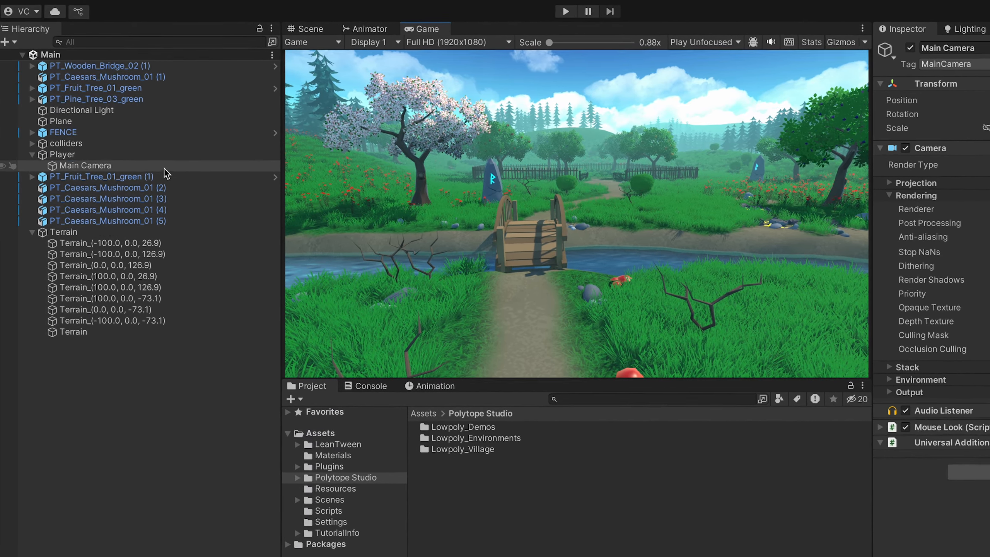
Enable Post Processing on the Main Camera and keep its anti-aliasing option at No Anti-aliasing
{"action": "left_click", "coordinate": [144, 153]}
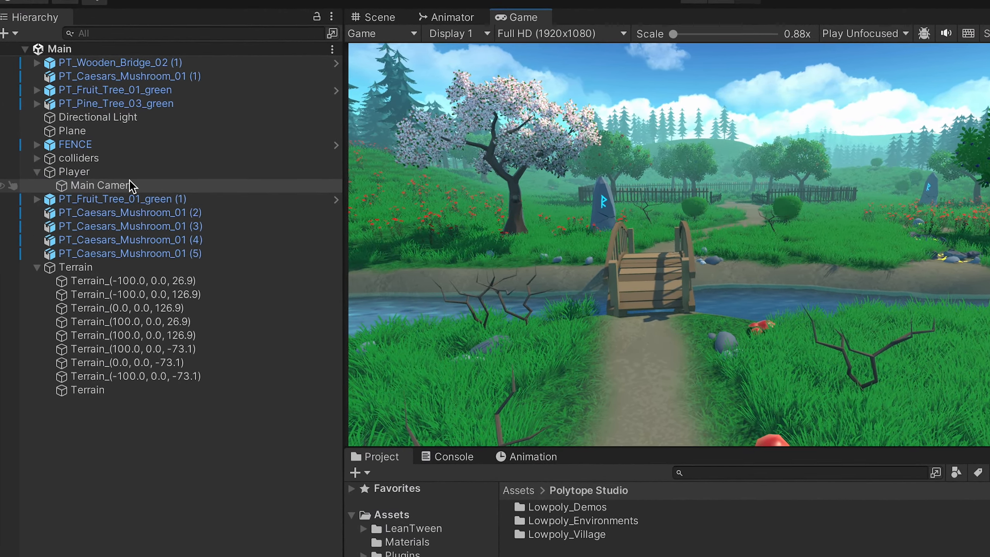
{"action": "left_click", "coordinate": [131, 186]}
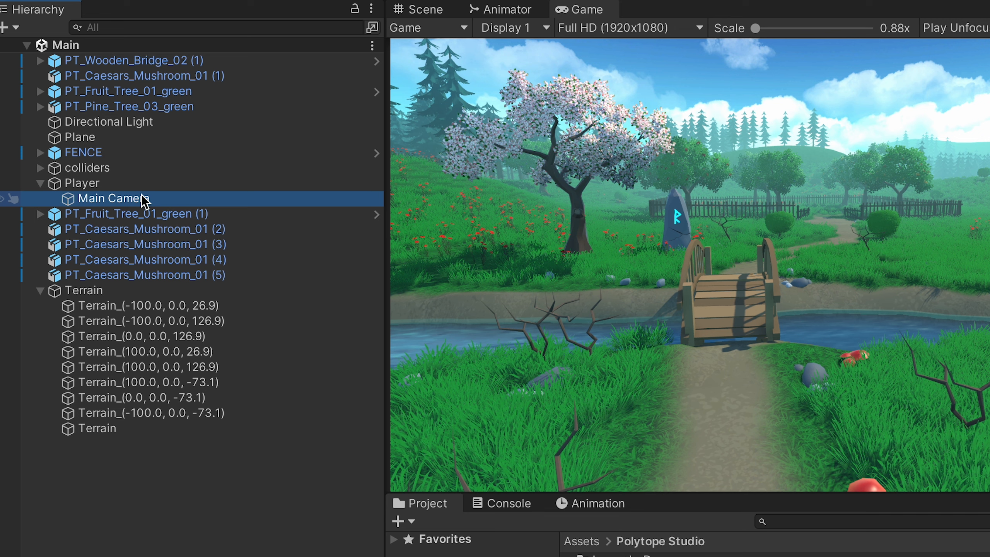
{"action": "left_click", "coordinate": [283, 244]}
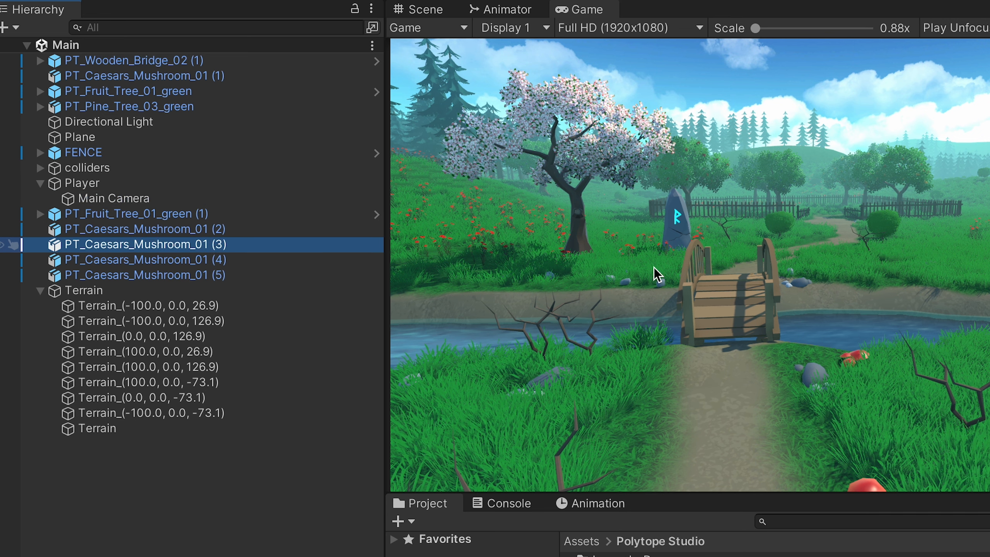
{"action": "left_click", "coordinate": [198, 201]}
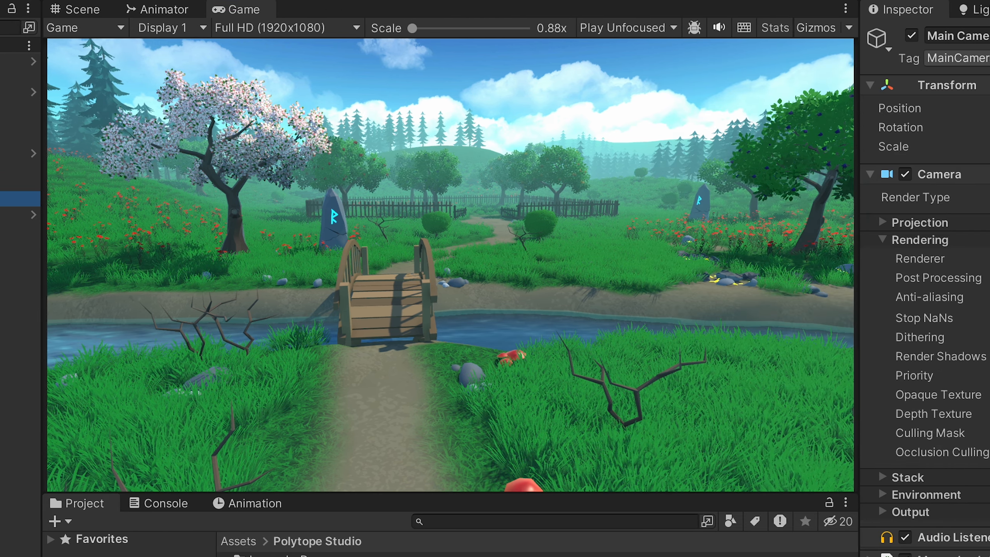
{"action": "left_click", "coordinate": [743, 278]}
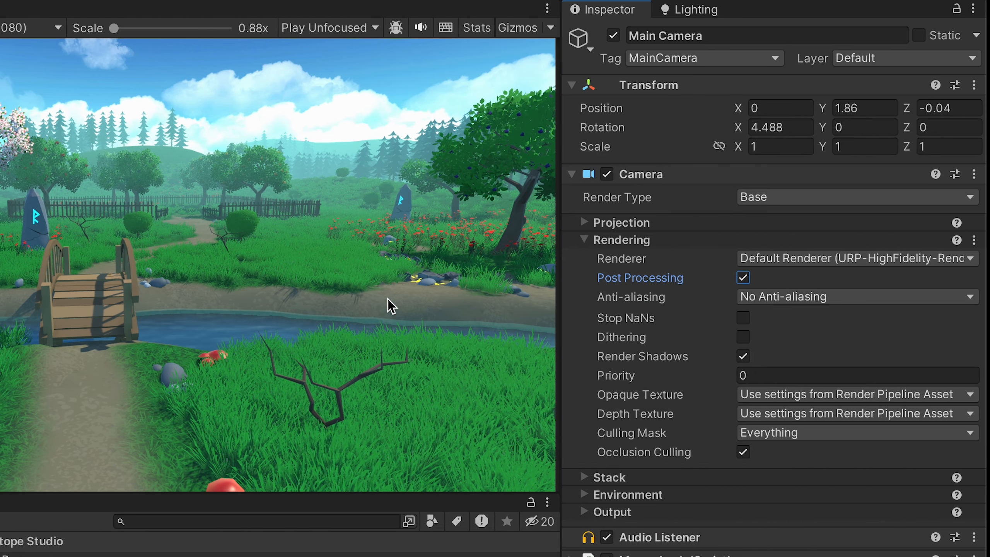
{"action": "left_click", "coordinate": [782, 296]}
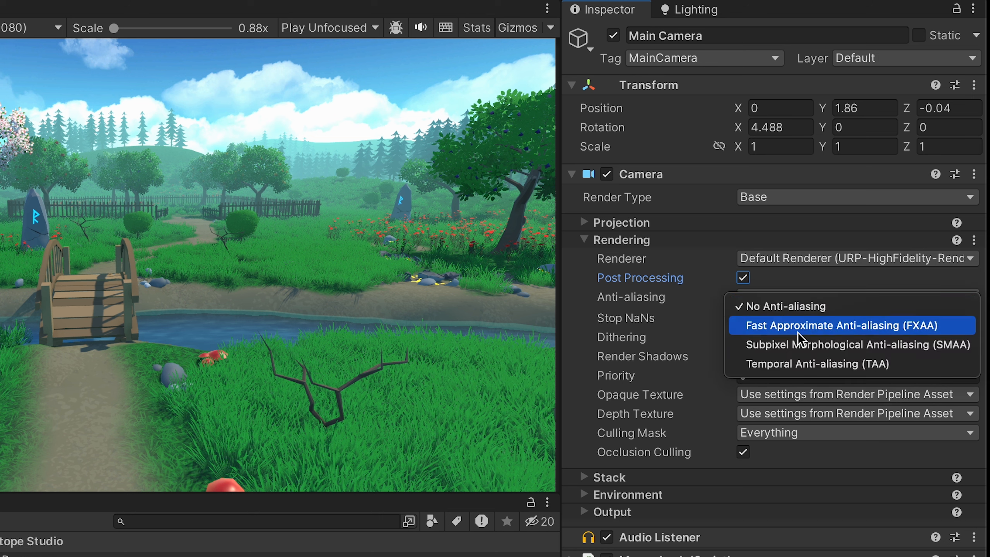
{"action": "left_click", "coordinate": [795, 311]}
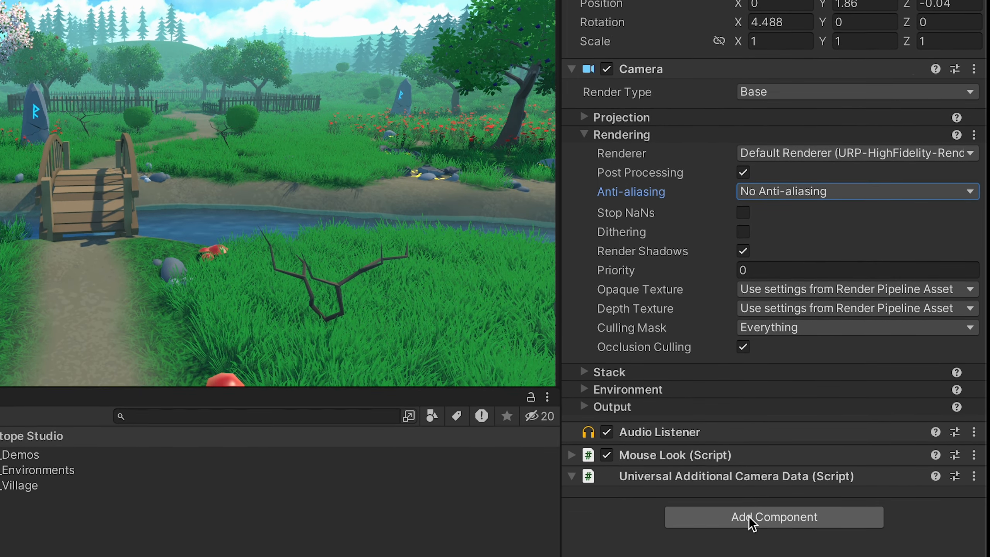
Add a Volume component to the Main Camera and create a new profile for it
{"action": "left_click", "coordinate": [752, 519]}
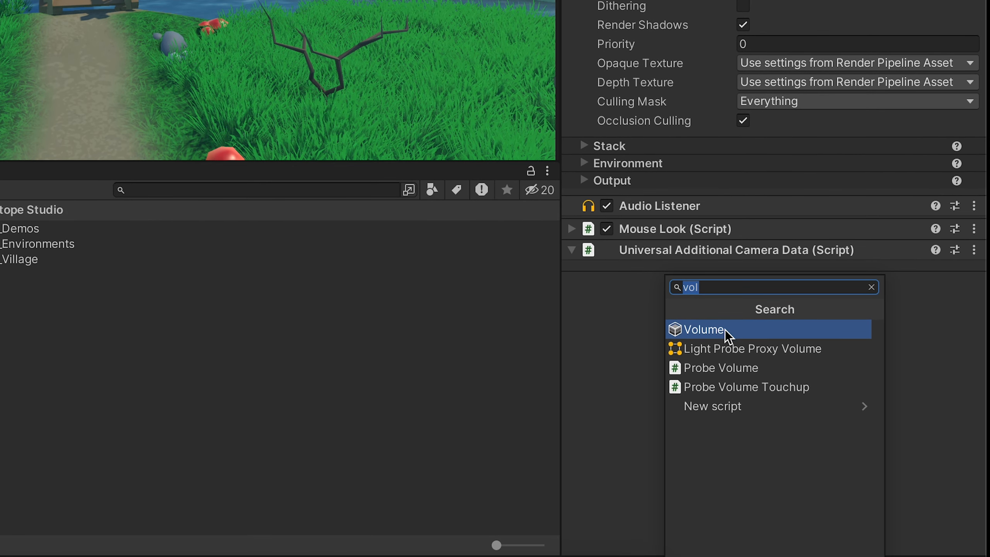
{"action": "left_click", "coordinate": [725, 329]}
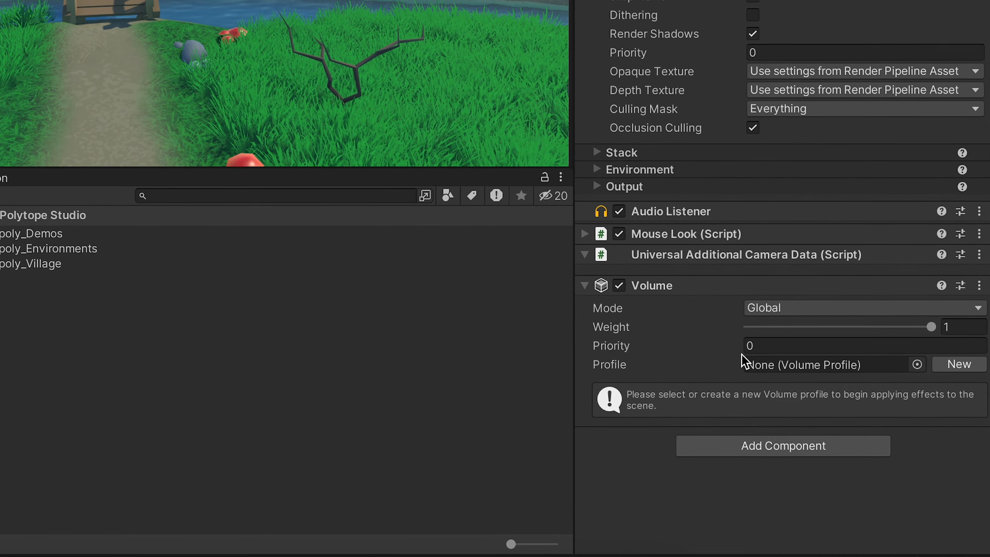
{"action": "left_click", "coordinate": [963, 367]}
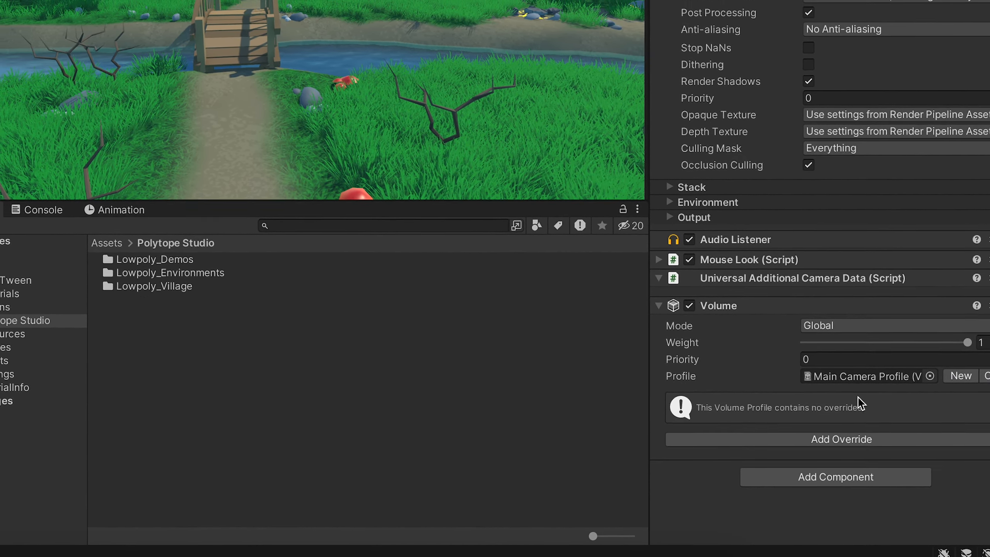
Try the Local mode on the Main Camera's Volume and return it to Global
{"action": "left_click", "coordinate": [848, 329]}
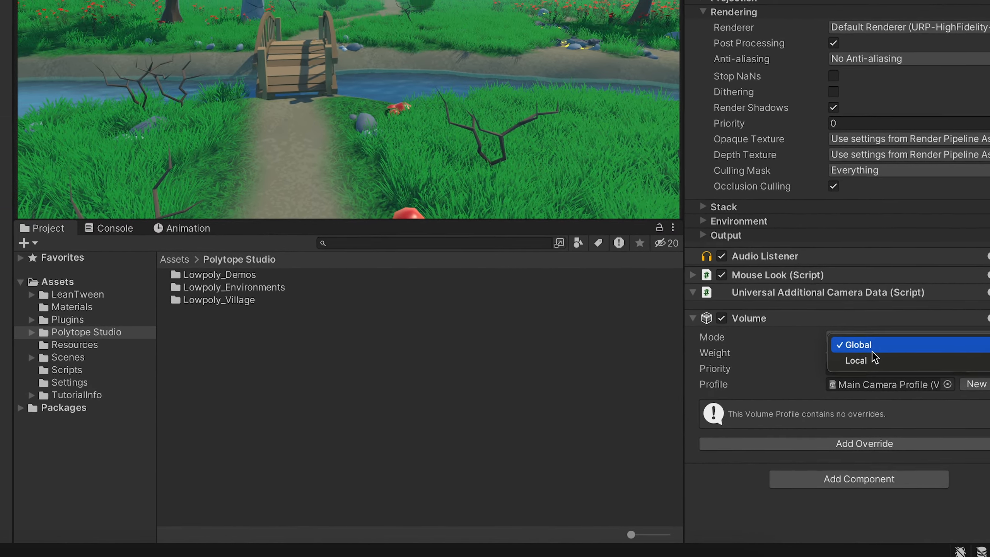
{"action": "left_click", "coordinate": [869, 362]}
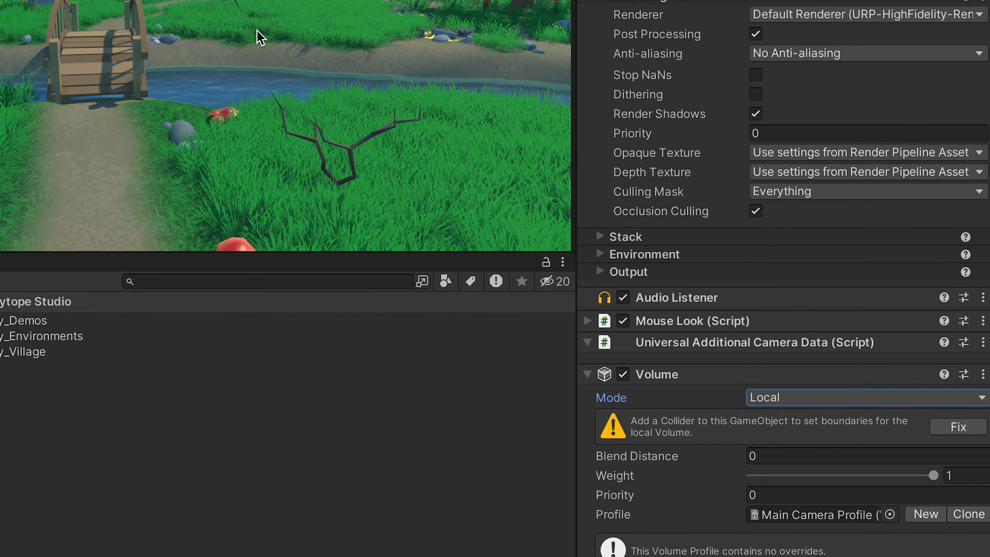
{"action": "left_click", "coordinate": [779, 398]}
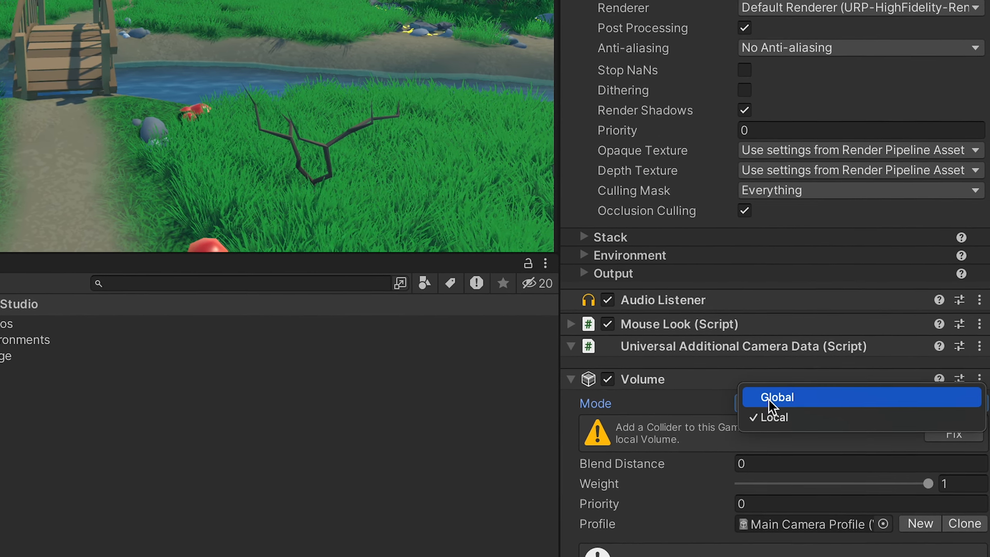
{"action": "left_click", "coordinate": [769, 398]}
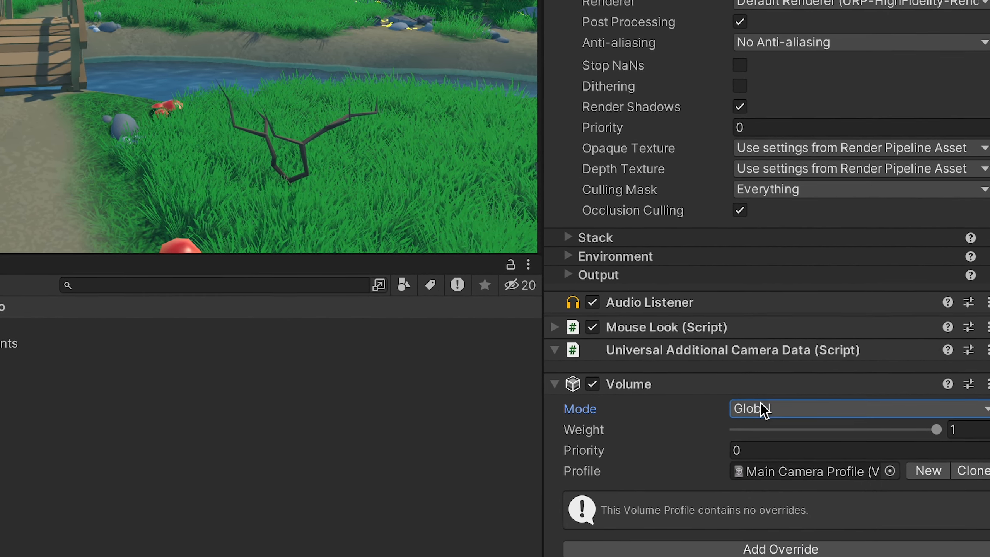
Try a lower weight on the Volume, restore it to 1, and select the Priority value
{"action": "left_click_drag", "start_coordinate": [935, 431], "coordinate": [823, 432]}
{"action": "left_click_drag", "start_coordinate": [711, 448], "coordinate": [944, 427]}
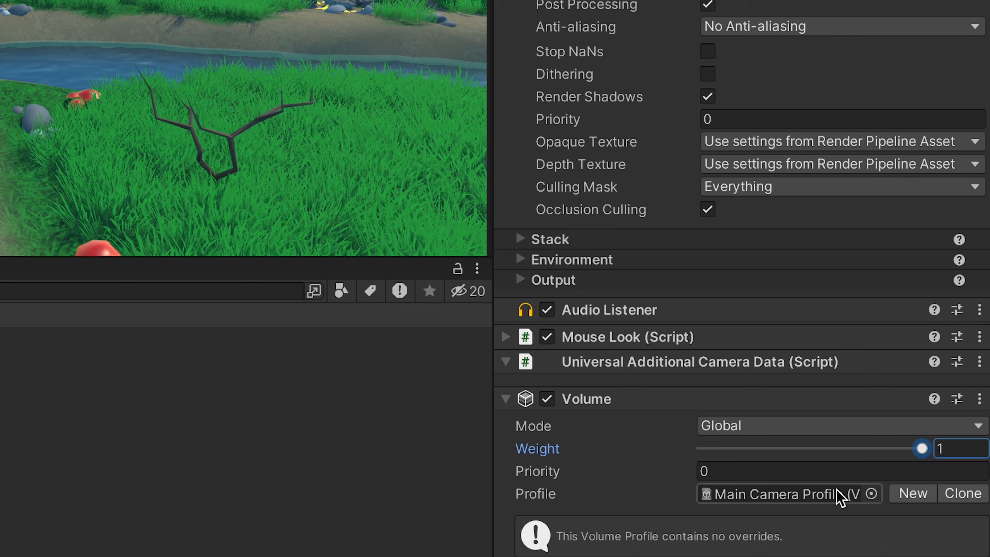
{"action": "left_click", "coordinate": [778, 472]}
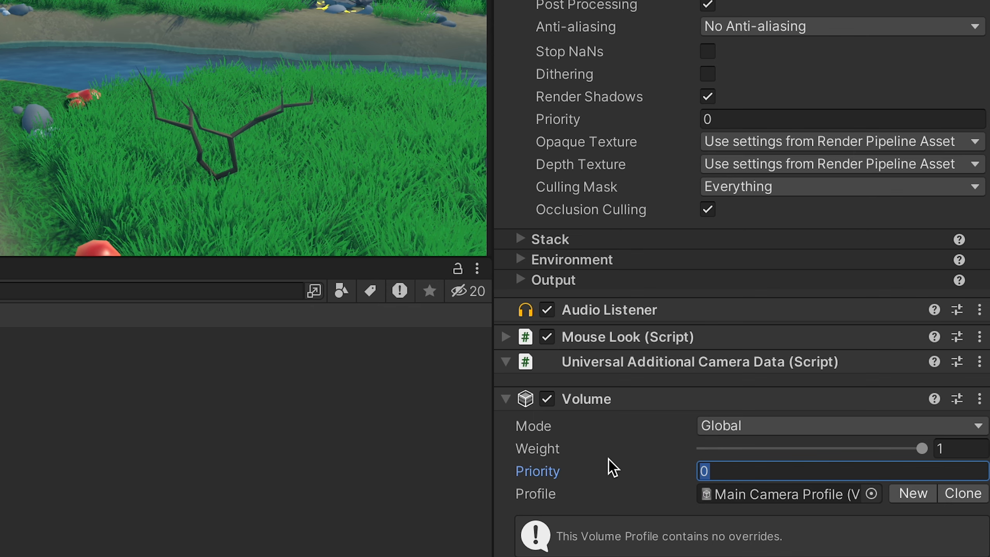
Add a Bloom post-processing override to the Main Camera's volume profile
{"action": "left_click", "coordinate": [675, 556]}
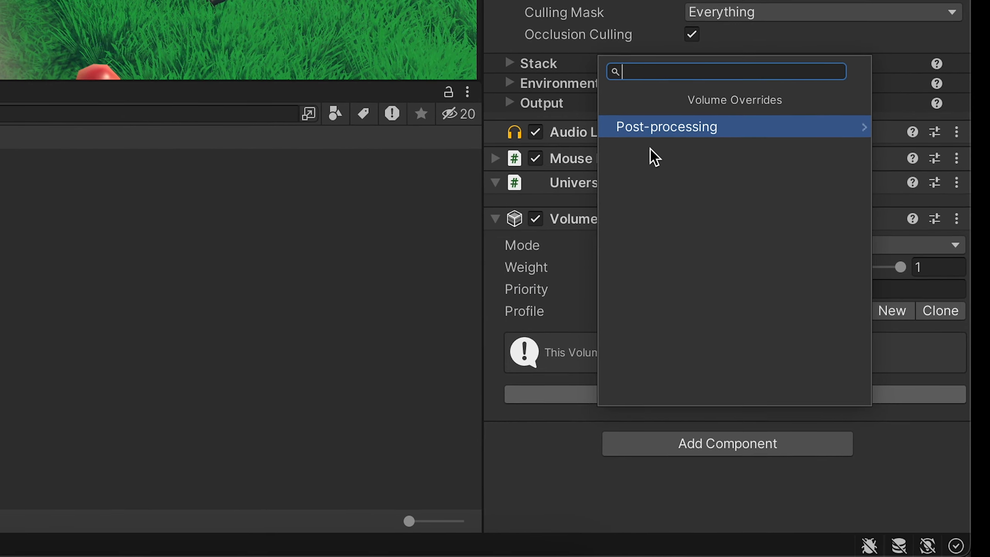
{"action": "left_click", "coordinate": [567, 448]}
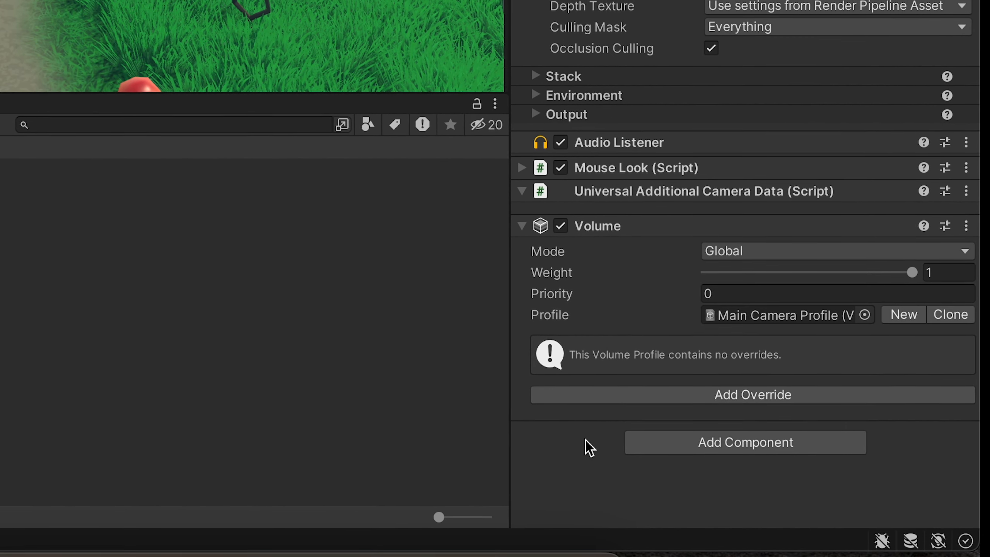
{"action": "left_click", "coordinate": [614, 400]}
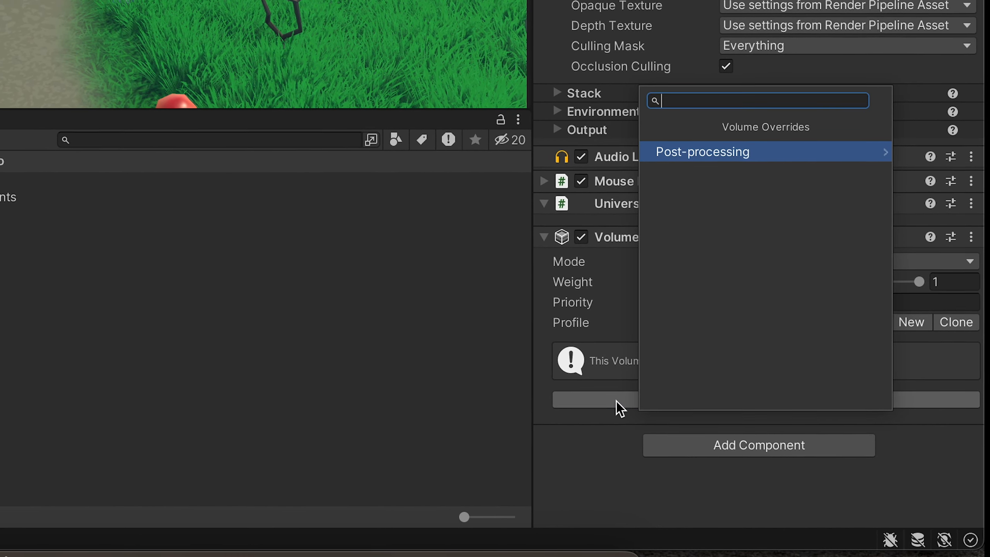
{"action": "left_click", "coordinate": [715, 164]}
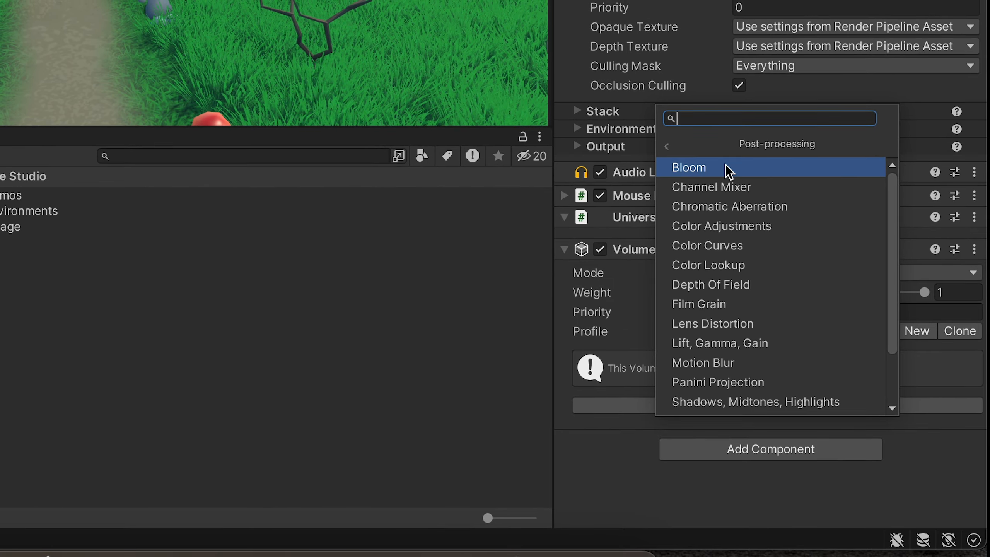
{"action": "left_click", "coordinate": [729, 170]}
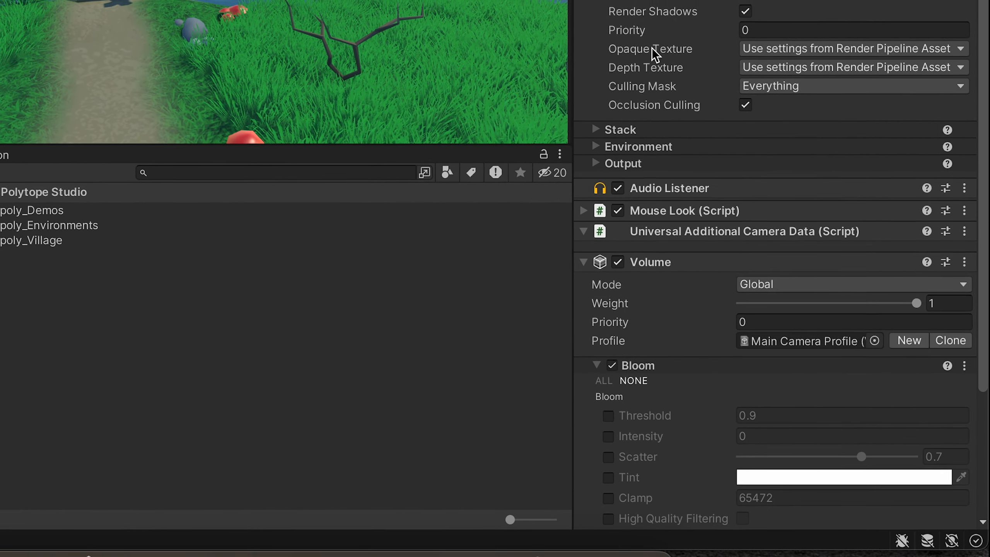
Activate the Threshold and Intensity overrides in the Bloom effect
{"action": "scroll", "coordinate": [654, 59], "scroll_direction": "down", "scroll_amount": 3}
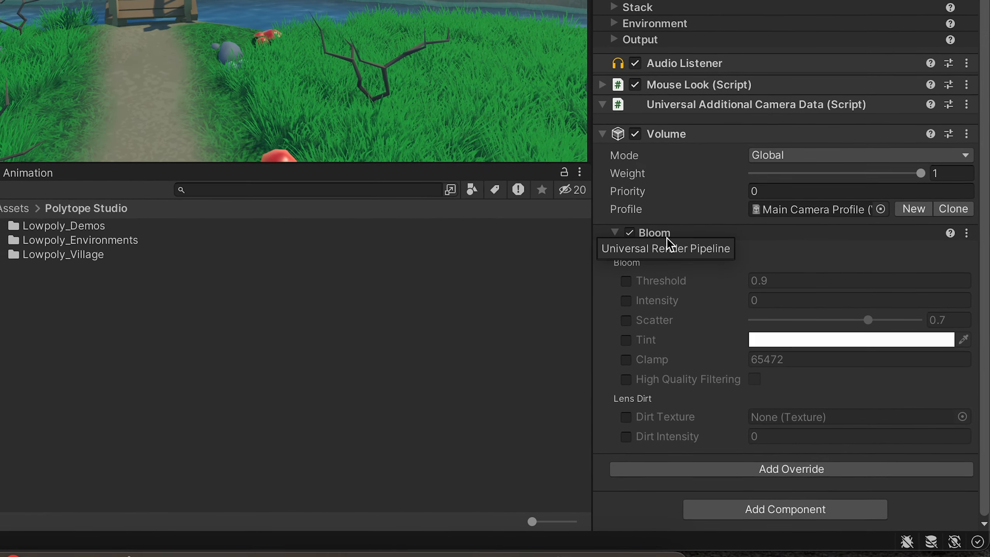
{"action": "left_click", "coordinate": [630, 284]}
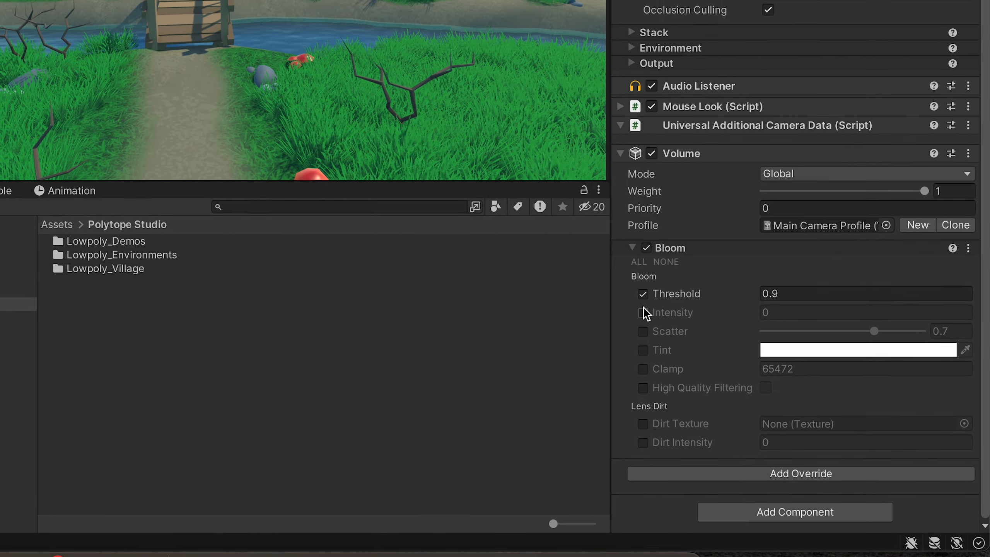
{"action": "left_click", "coordinate": [647, 315]}
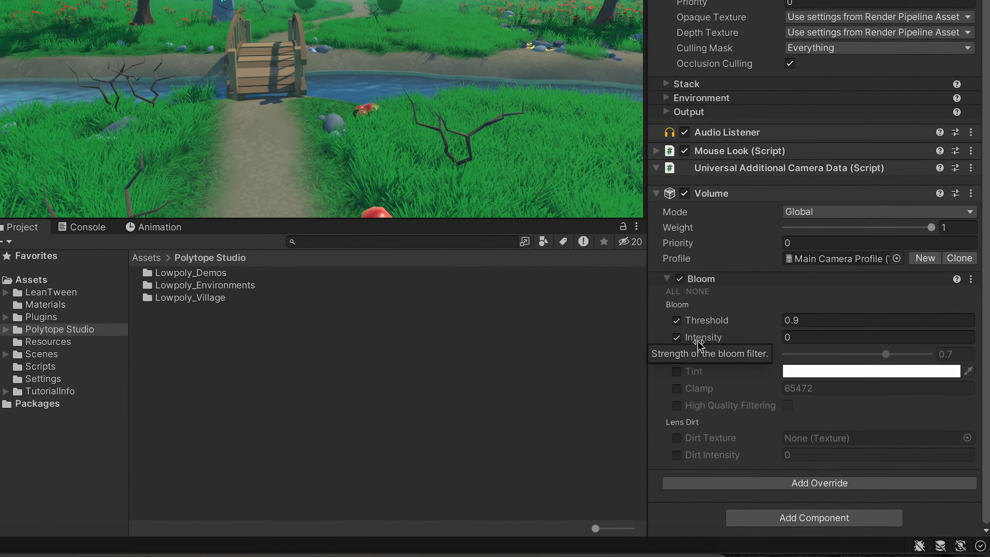
{"action": "left_click", "coordinate": [704, 341]}
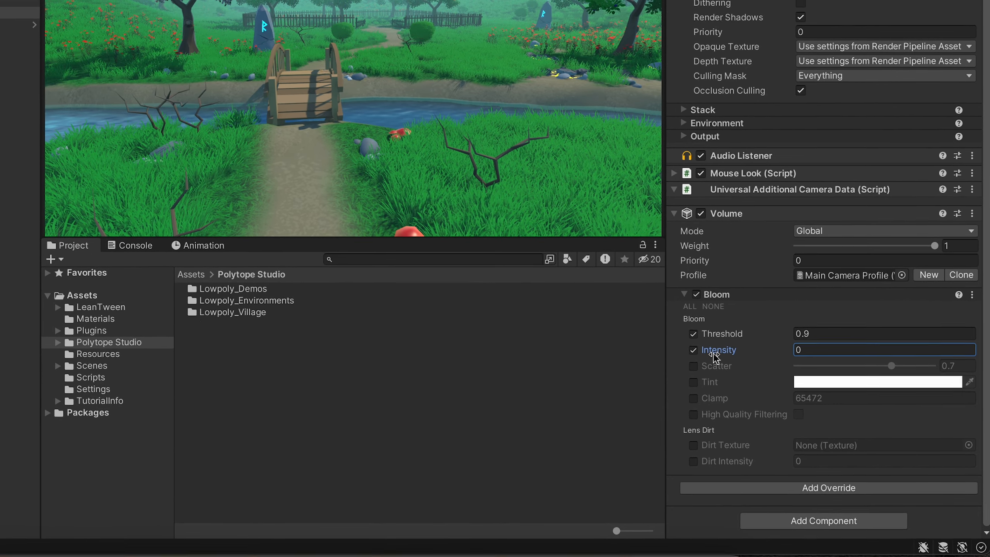
{"action": "left_click", "coordinate": [402, 96]}
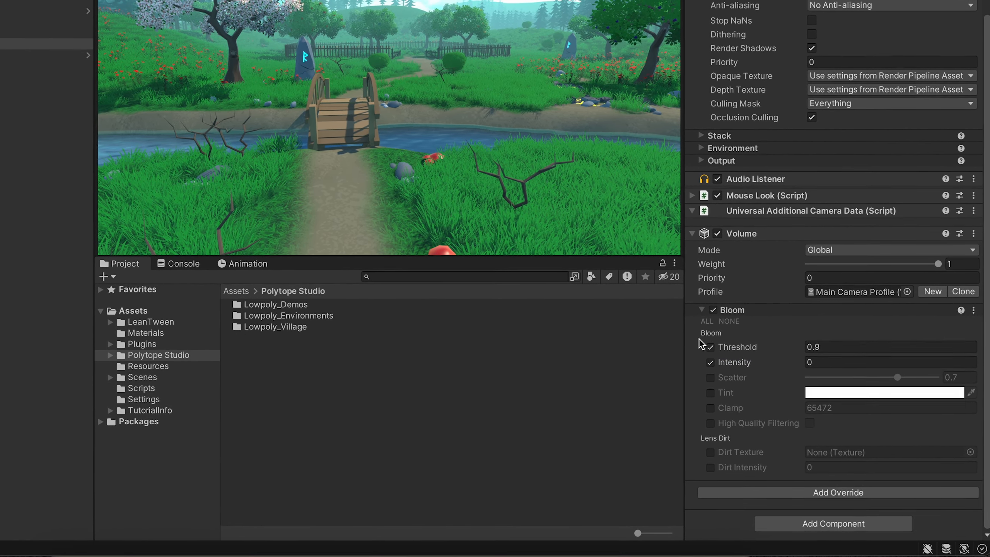
Set the Bloom intensity to 1.67 while viewing the rune stone in the Scene view, and return to the Game view
{"action": "left_click", "coordinate": [133, 0]}
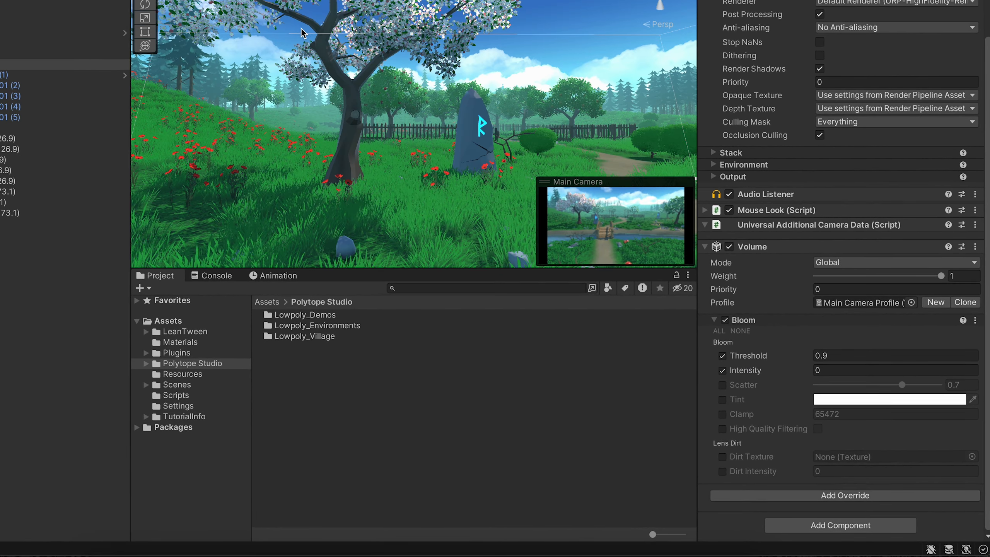
{"action": "scroll", "coordinate": [524, 136], "scroll_direction": "up", "scroll_amount": 5}
{"action": "left_click_drag", "start_coordinate": [541, 140], "coordinate": [496, 148], "text": "alt"}
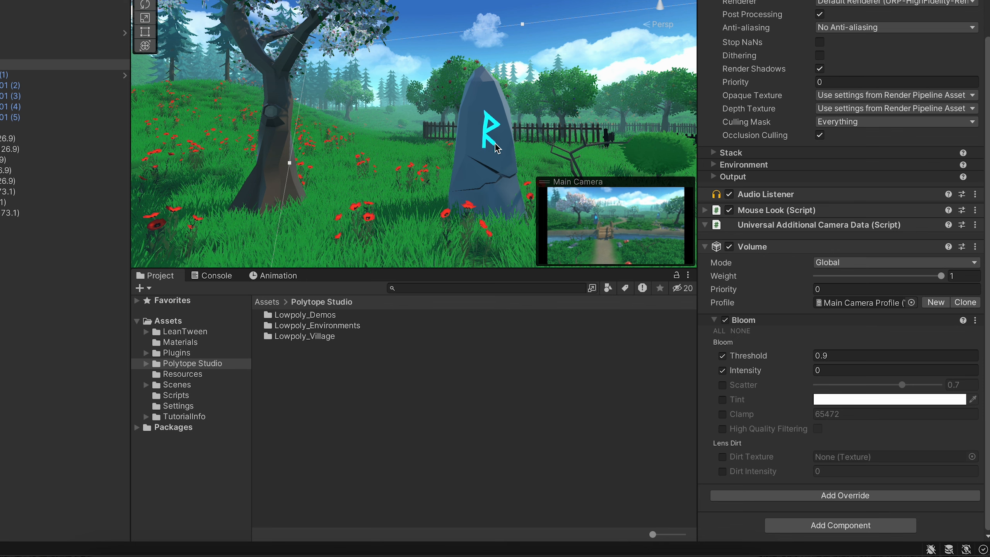
{"action": "left_click", "coordinate": [746, 372]}
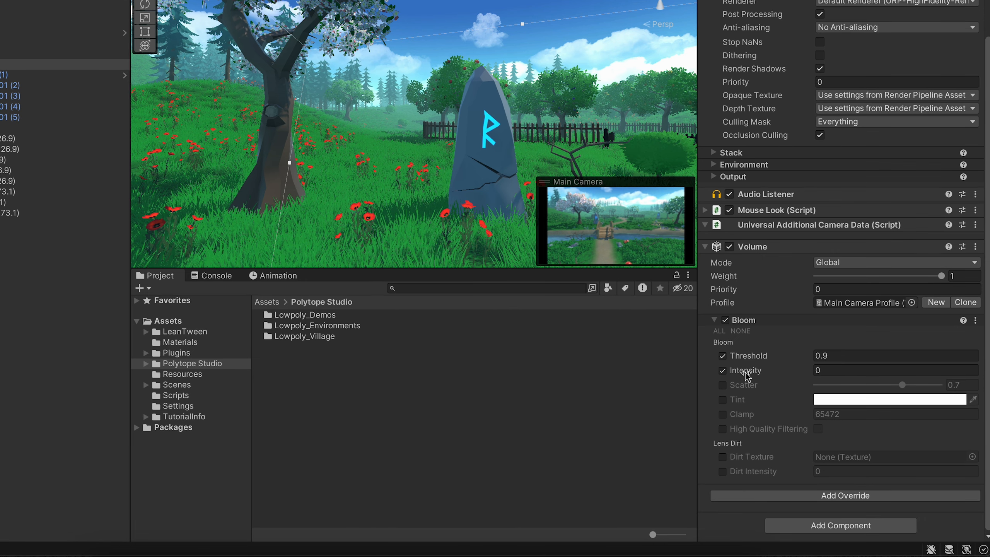
{"action": "left_click_drag", "start_coordinate": [747, 373], "coordinate": [786, 372]}
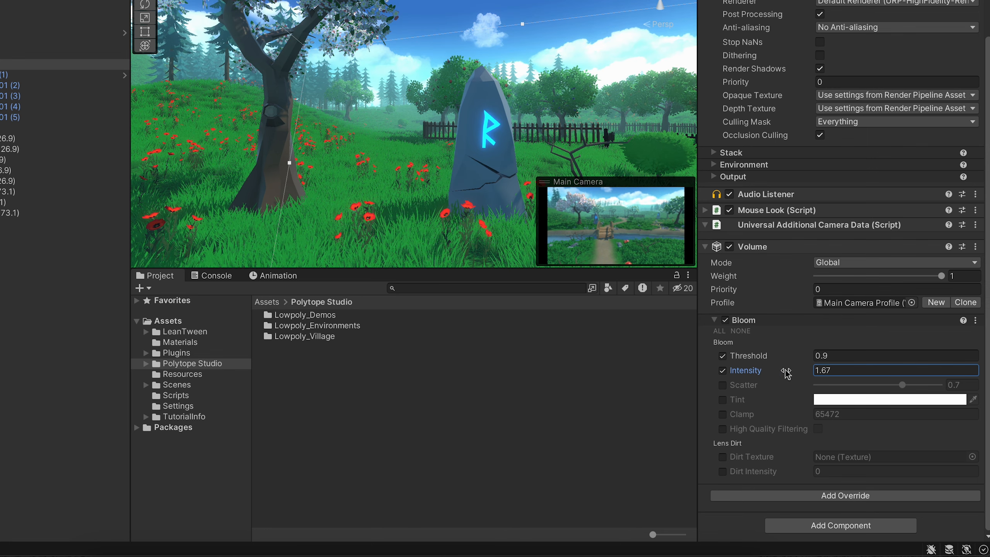
{"action": "left_click", "coordinate": [191, 0]}
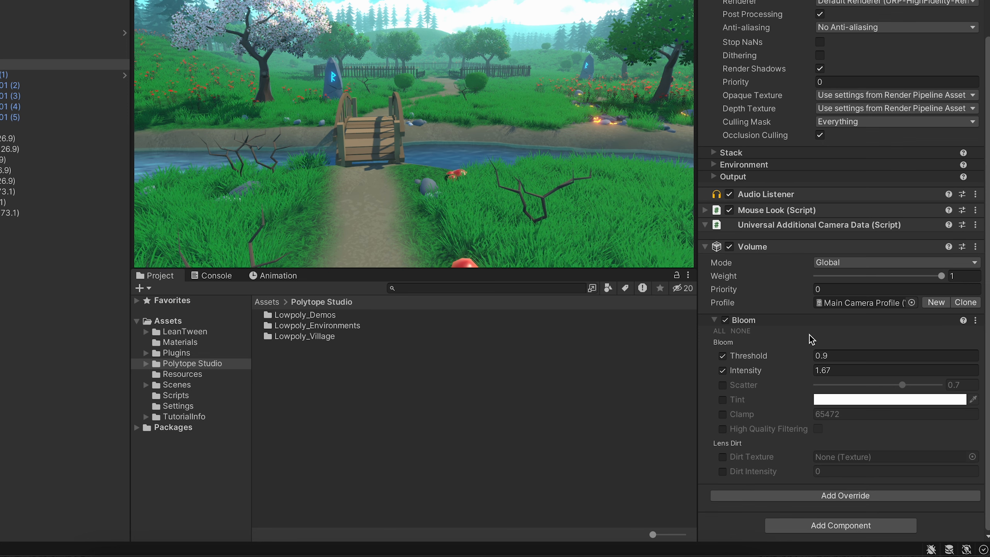
Create a new material named Random in the Polytope Studio folder
{"action": "left_click", "coordinate": [835, 399]}
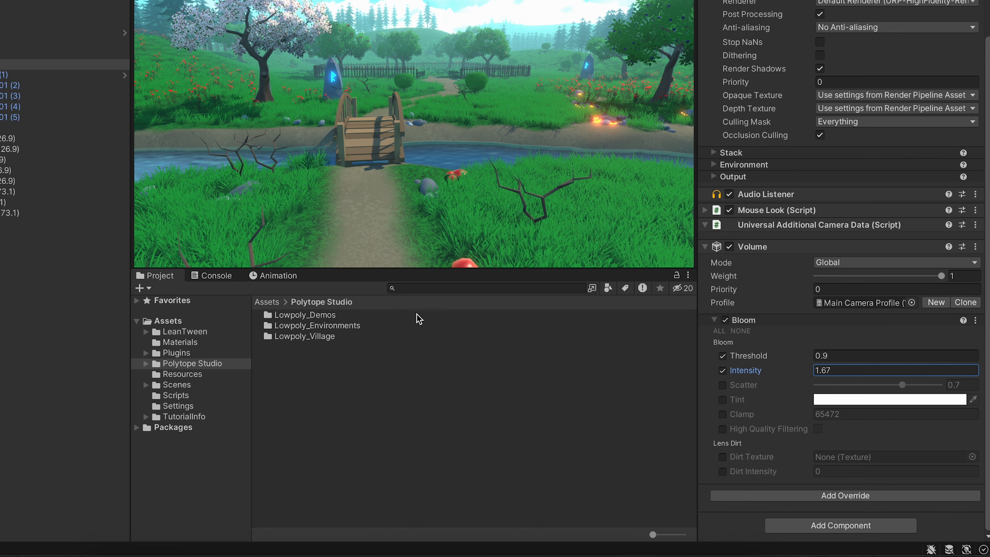
{"action": "left_click", "coordinate": [287, 387]}
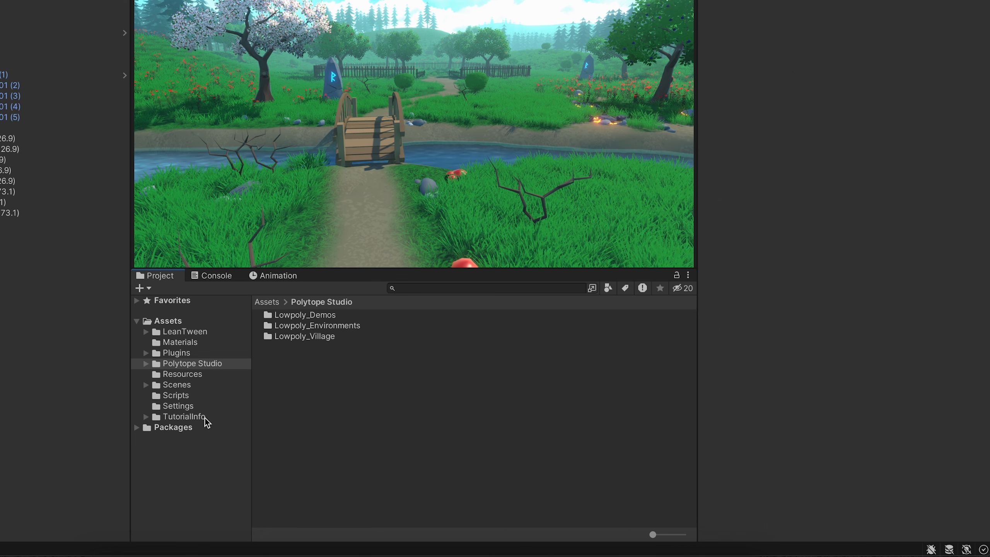
{"action": "right_click", "coordinate": [309, 400]}
{"action": "mouse_move", "coordinate": [358, 156]}
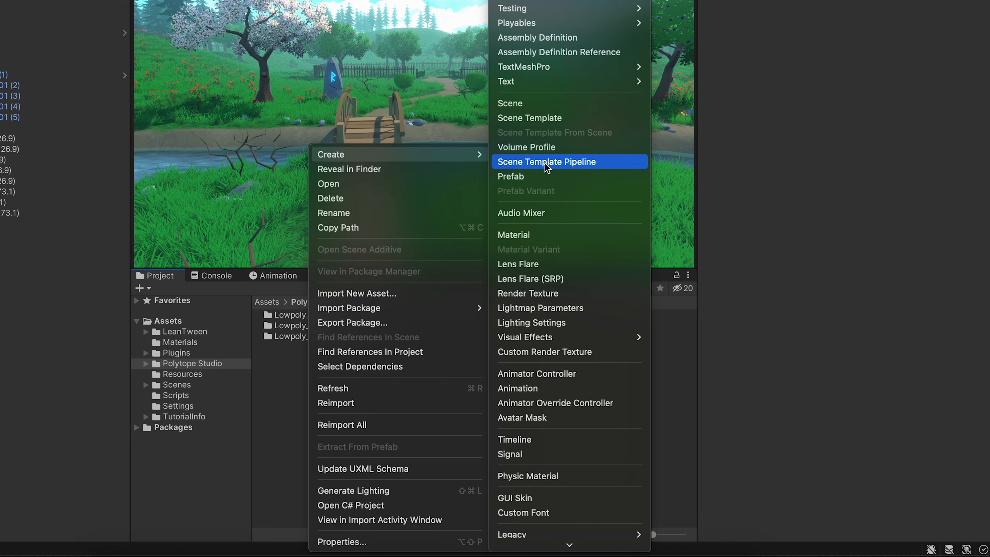
{"action": "left_click", "coordinate": [537, 234]}
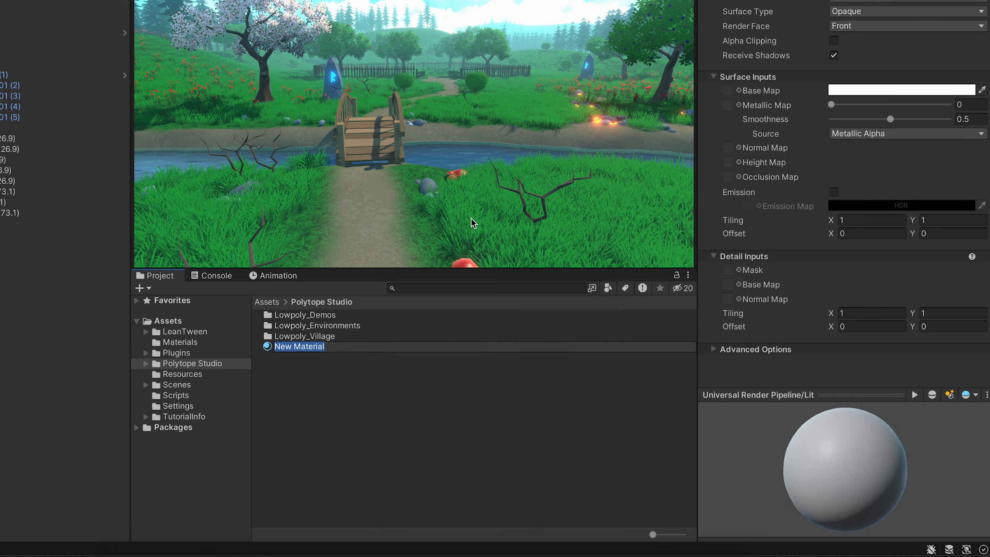
{"action": "type", "text": "R"}
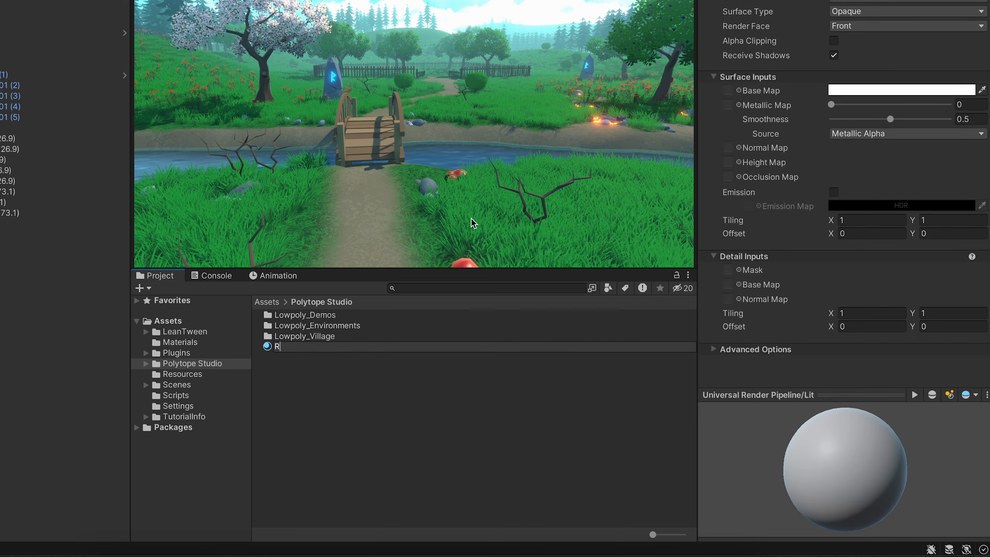
{"action": "type", "text": "andom"}
{"action": "key", "text": "Return"}
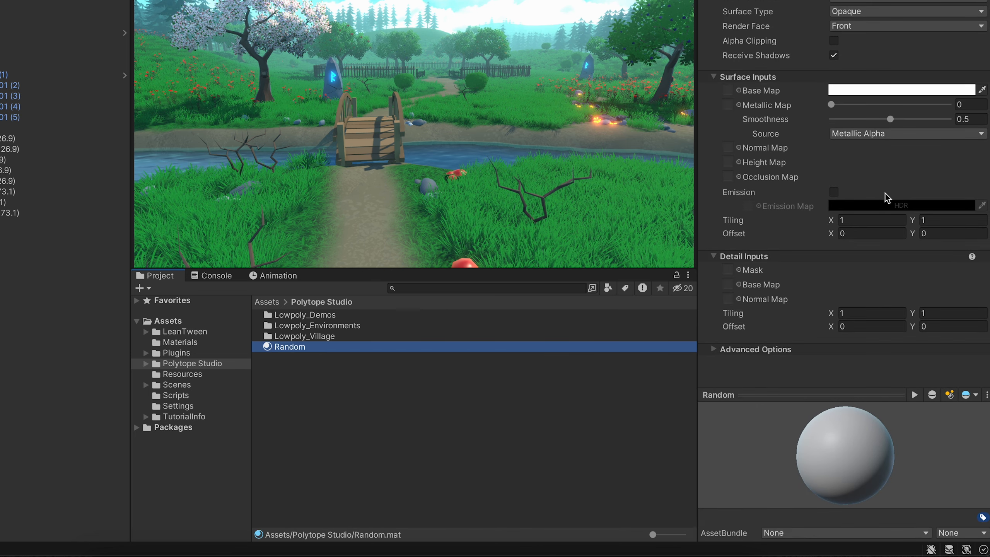
Enable Emission on the Random material and give it a pure red HDR emission color with an intensity of 10
{"action": "left_click", "coordinate": [834, 192]}
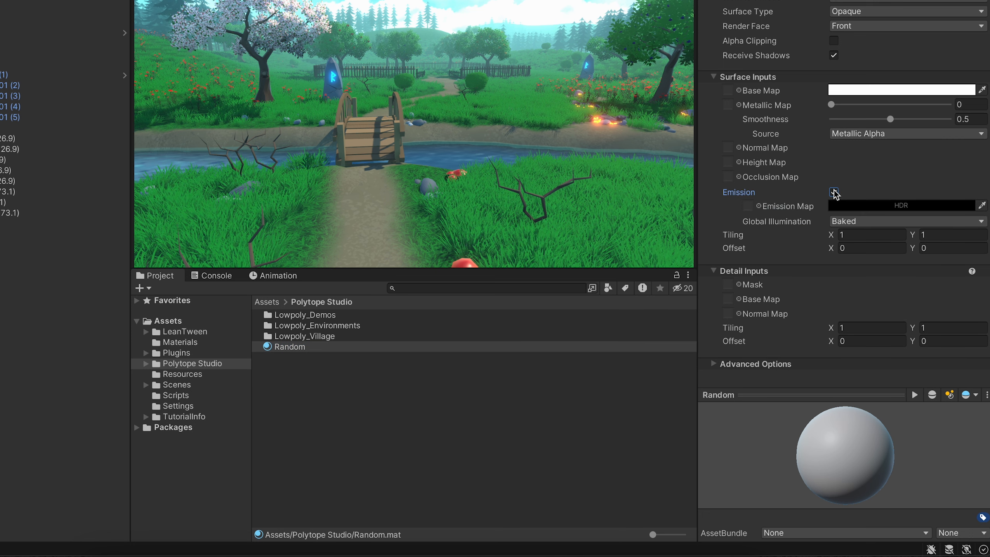
{"action": "left_click", "coordinate": [872, 206]}
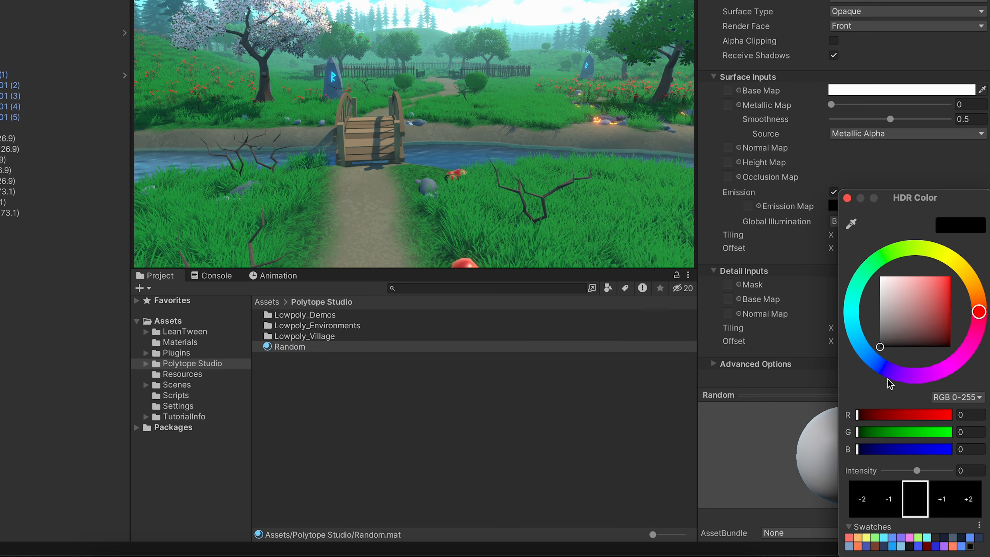
{"action": "left_click", "coordinate": [848, 197]}
{"action": "left_click", "coordinate": [896, 211]}
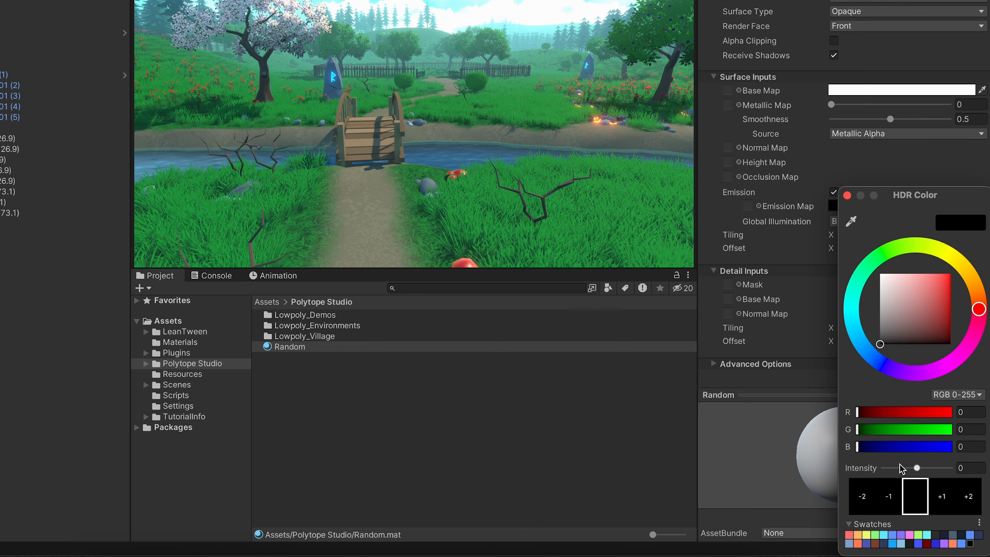
{"action": "mouse_move", "coordinate": [917, 468]}
{"action": "left_mouse_down"}
{"action": "mouse_move", "coordinate": [947, 470]}
{"action": "mouse_move", "coordinate": [923, 471]}
{"action": "left_mouse_up"}
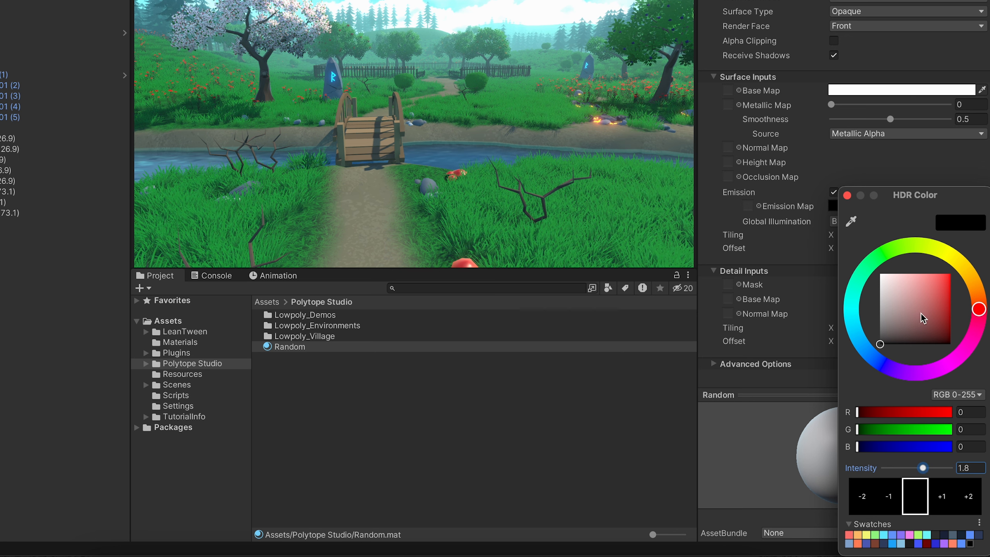
{"action": "left_click", "coordinate": [937, 298]}
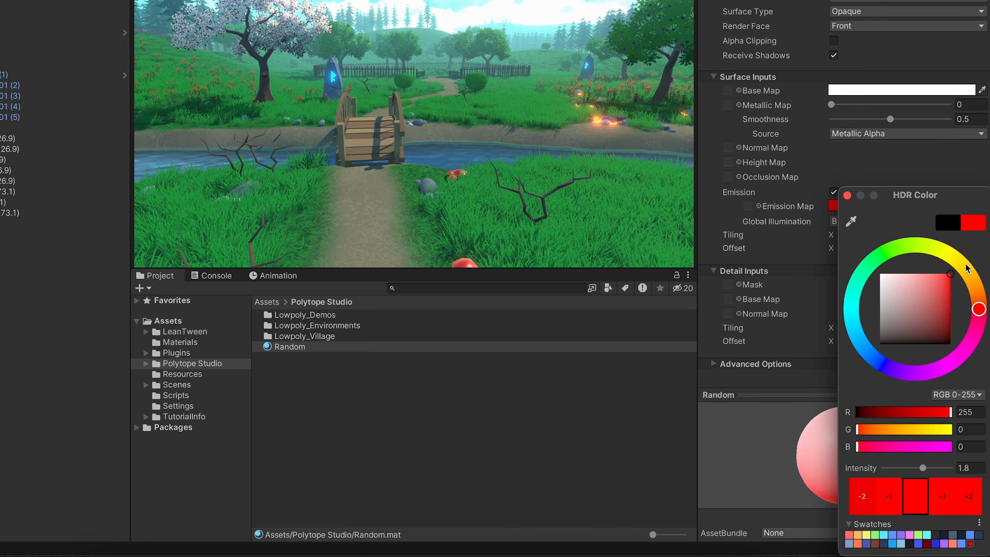
{"action": "left_click_drag", "start_coordinate": [922, 467], "coordinate": [955, 470]}
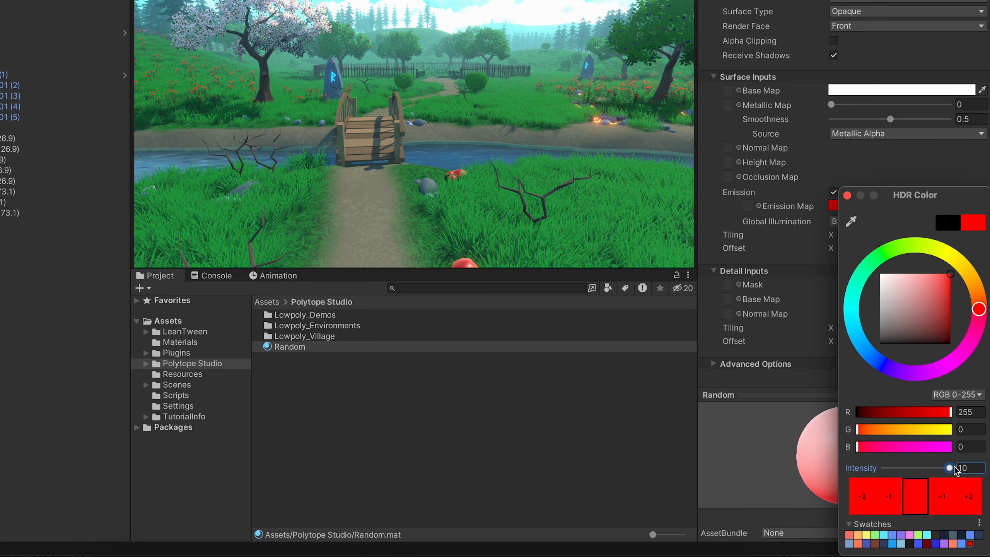
{"action": "left_click", "coordinate": [847, 195]}
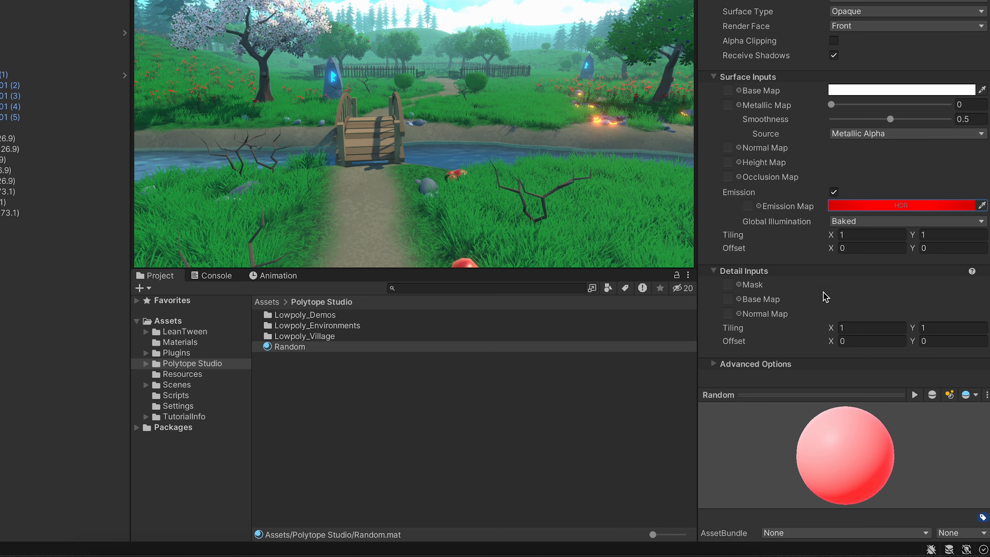
{"action": "left_click", "coordinate": [878, 207]}
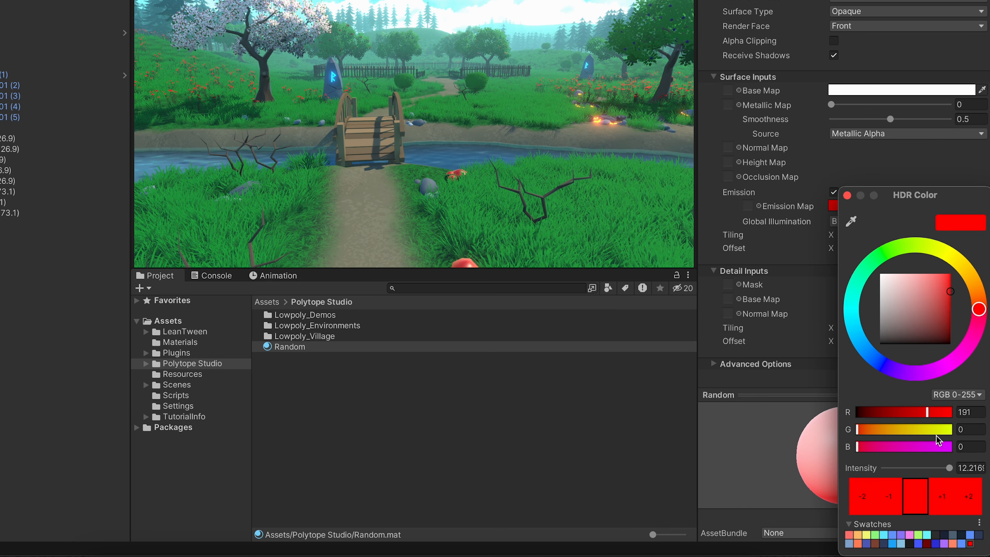
{"action": "left_click", "coordinate": [846, 196]}
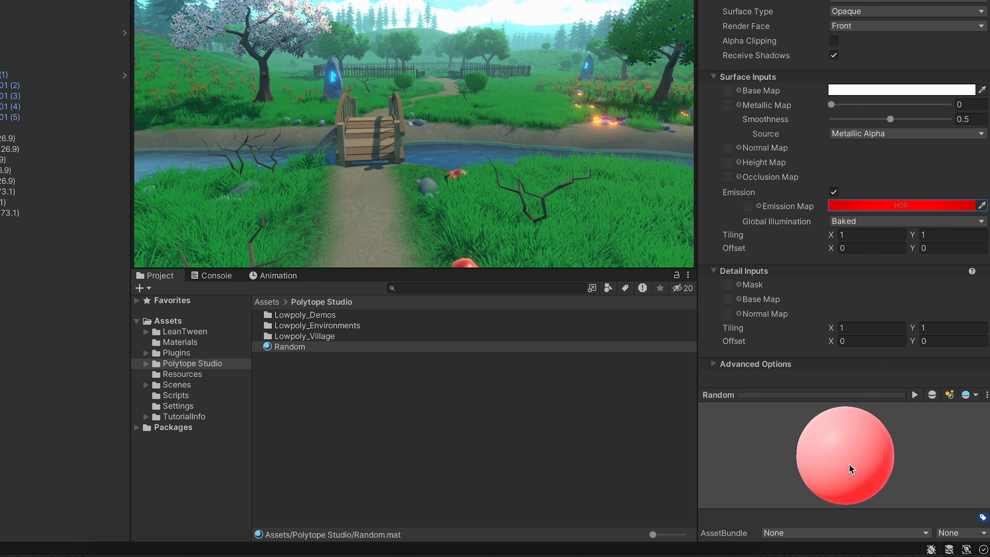
Turn off Emission on the Random material and reselect the Main Camera to bring up its Bloom settings
{"action": "left_click", "coordinate": [834, 192]}
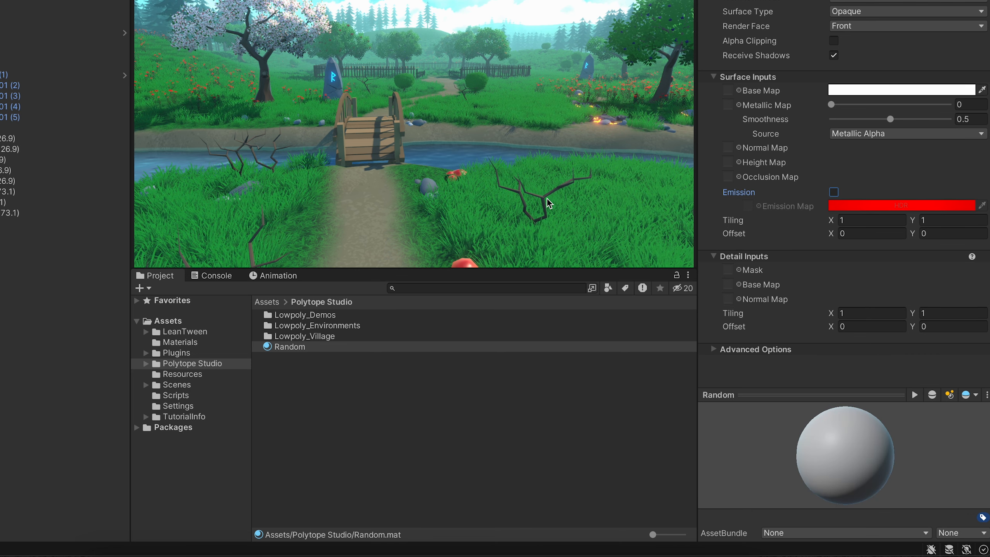
{"action": "left_click", "coordinate": [546, 145]}
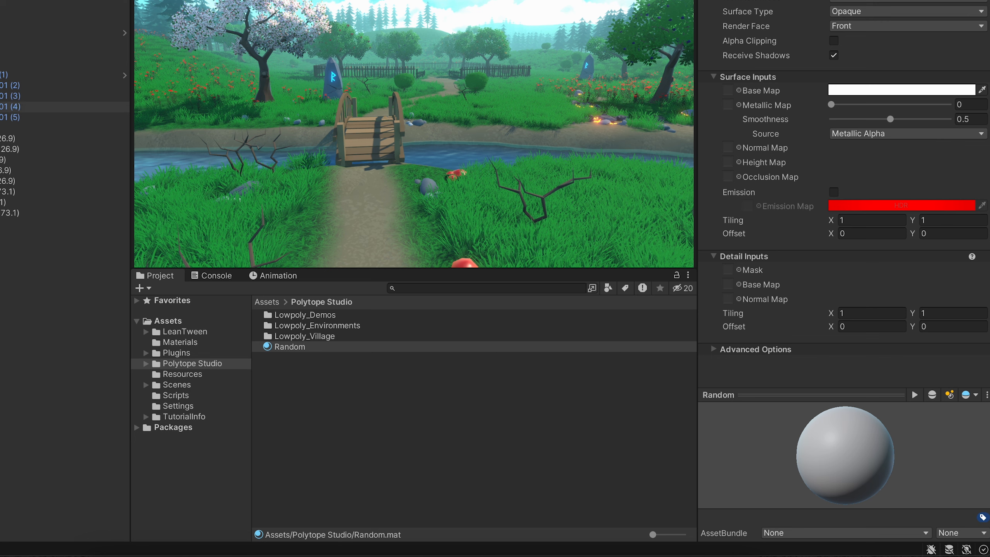
{"action": "left_click", "coordinate": [117, 64]}
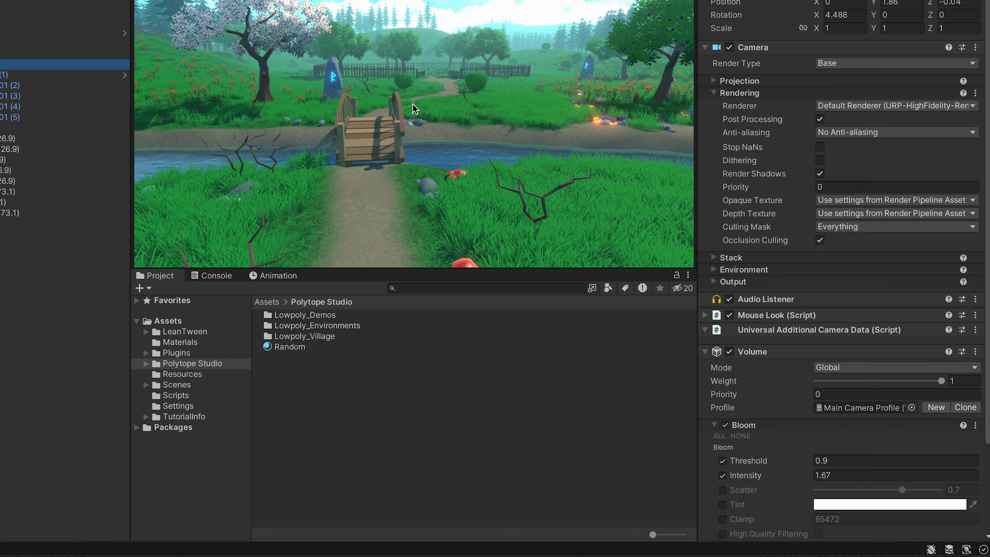
{"action": "scroll", "coordinate": [802, 265], "scroll_direction": "down", "scroll_amount": 2}
{"action": "scroll", "coordinate": [802, 264], "scroll_direction": "down", "scroll_amount": 5}
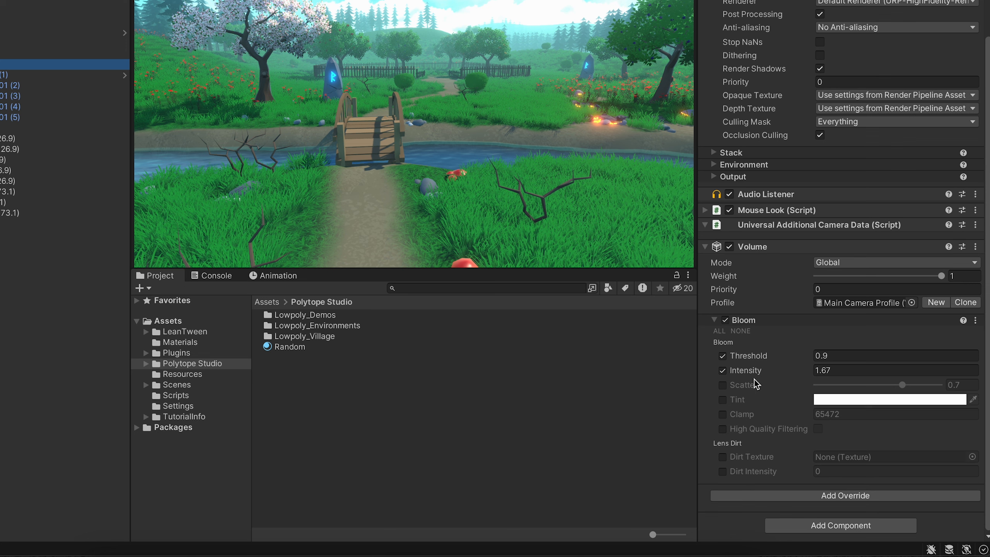
Activate the Bloom Scatter override, try 0, and set it to 0.939 while viewing the rune stone in the Scene view
{"action": "left_click", "coordinate": [722, 384]}
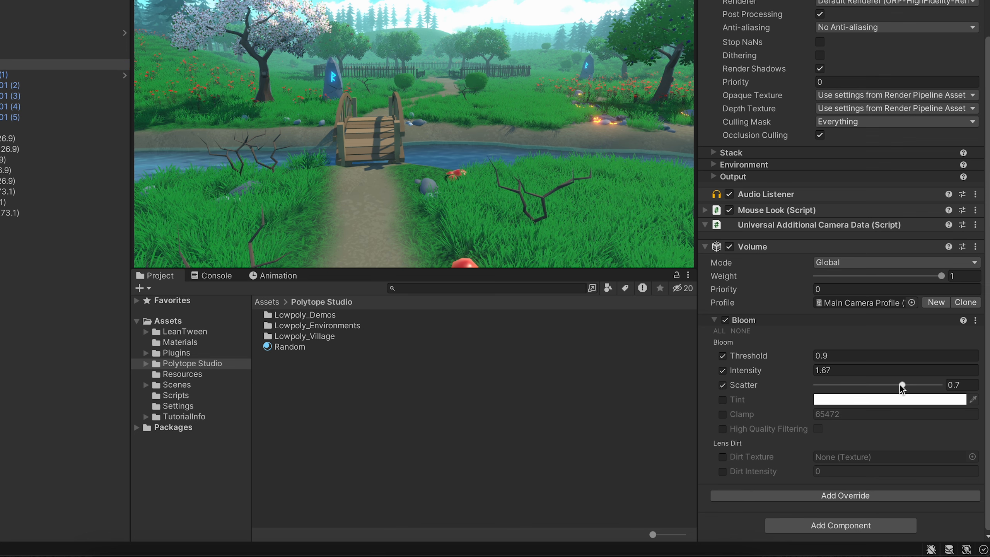
{"action": "left_click_drag", "start_coordinate": [902, 387], "coordinate": [815, 386]}
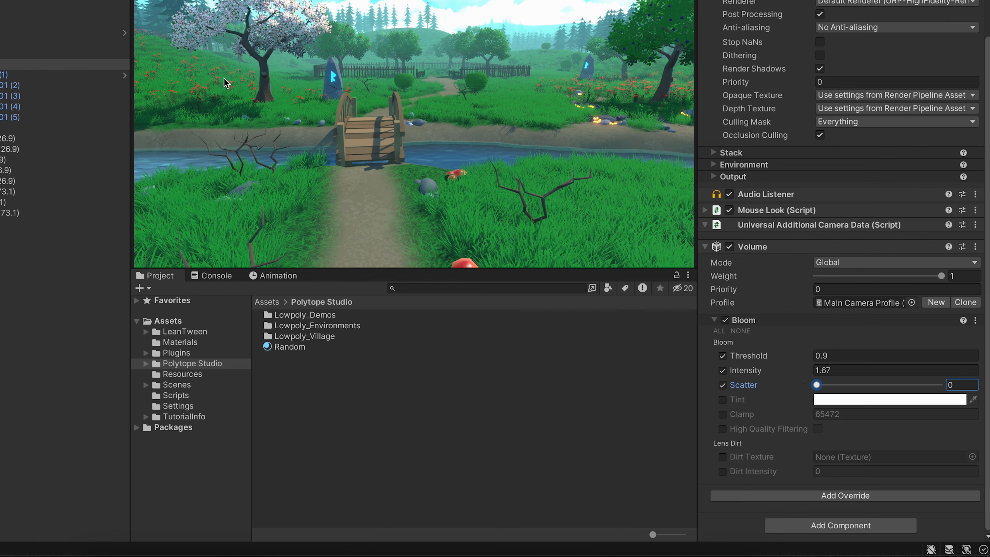
{"action": "left_click", "coordinate": [156, 1]}
{"action": "scroll", "coordinate": [546, 146], "scroll_direction": "up", "scroll_amount": 4}
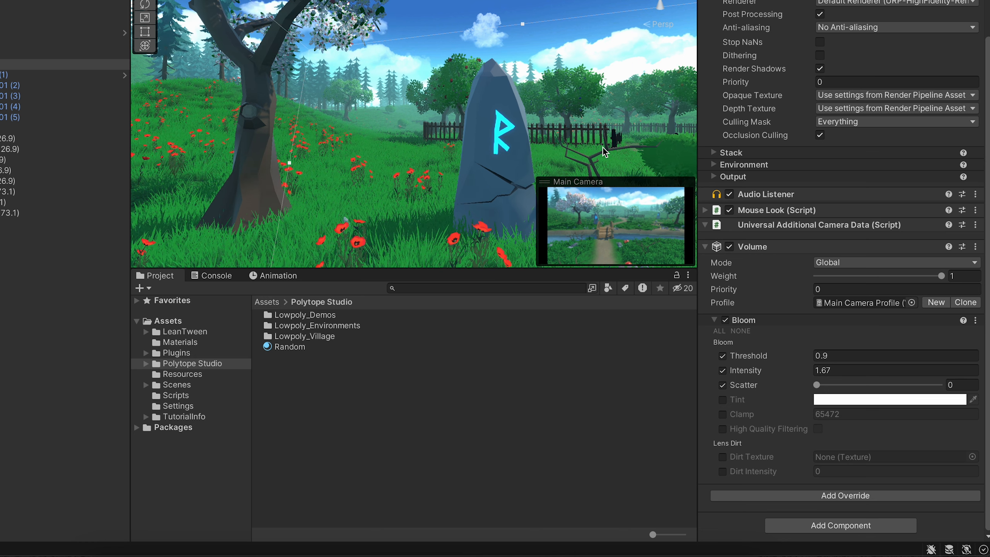
{"action": "left_click_drag", "start_coordinate": [471, 160], "coordinate": [277, 155], "text": "alt"}
{"action": "left_click_drag", "start_coordinate": [817, 386], "coordinate": [931, 386]}
{"action": "scroll", "coordinate": [454, 155], "scroll_direction": "down", "scroll_amount": 5}
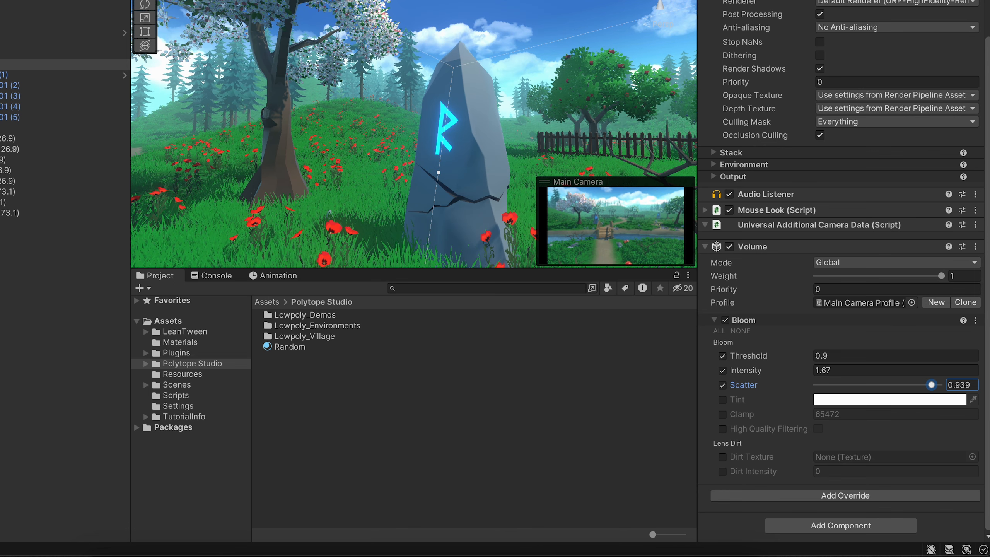
Return to the Game view and set the Bloom intensity to 1
{"action": "left_click", "coordinate": [202, 1]}
{"action": "left_click", "coordinate": [840, 371]}
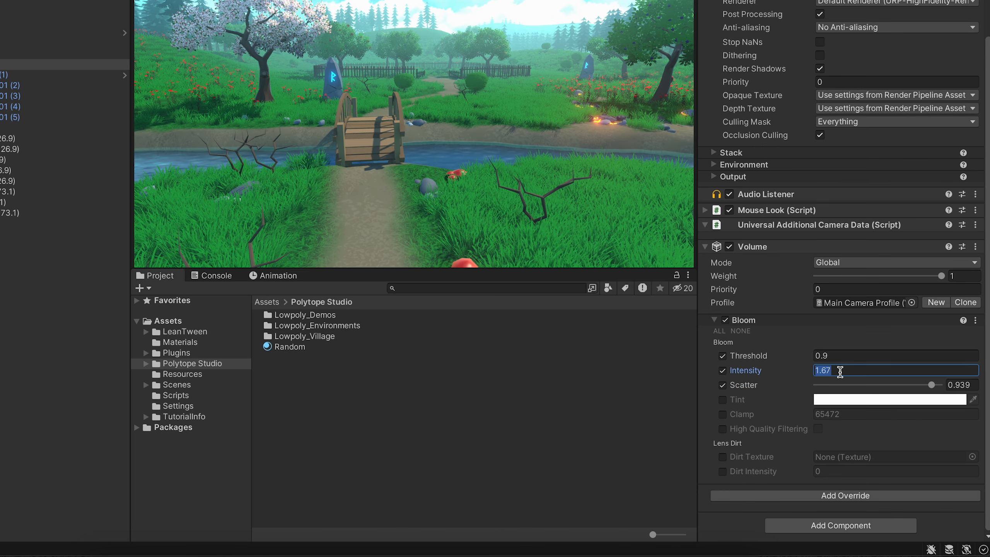
{"action": "type", "text": "1"}
{"action": "left_click", "coordinate": [489, 152]}
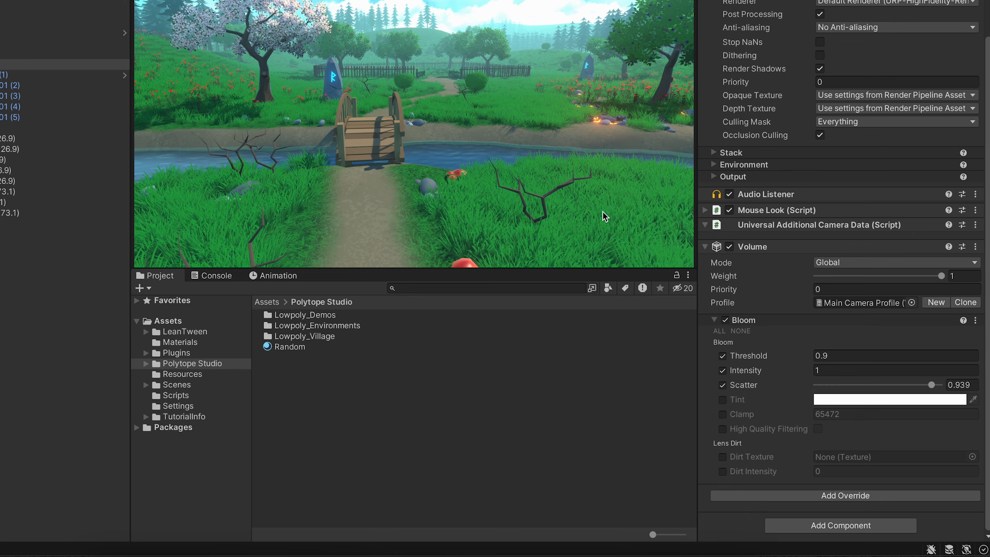
Collapse the Bloom effect, add a Color Adjustments post-processing override to the Volume, and activate all of its settings
{"action": "left_click", "coordinate": [781, 320]}
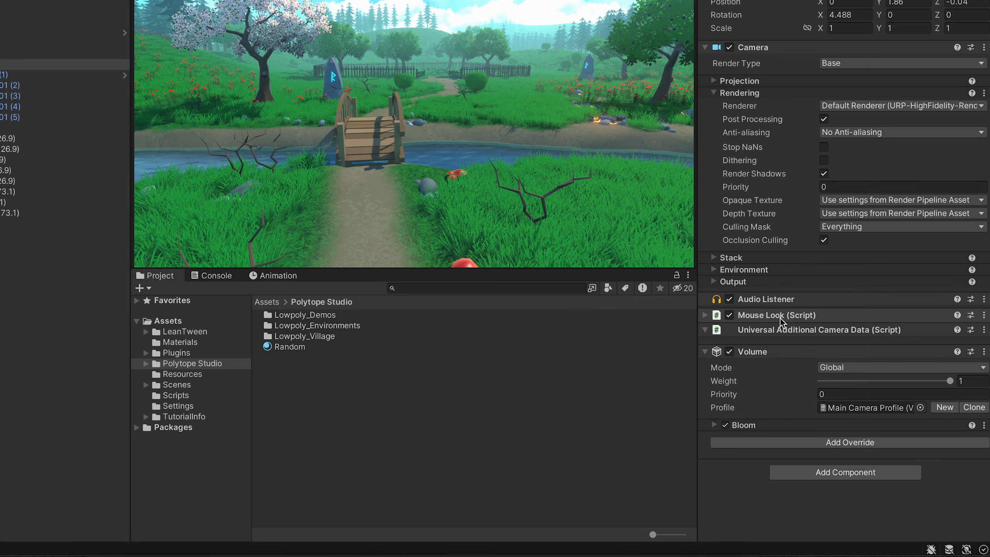
{"action": "left_click", "coordinate": [759, 448]}
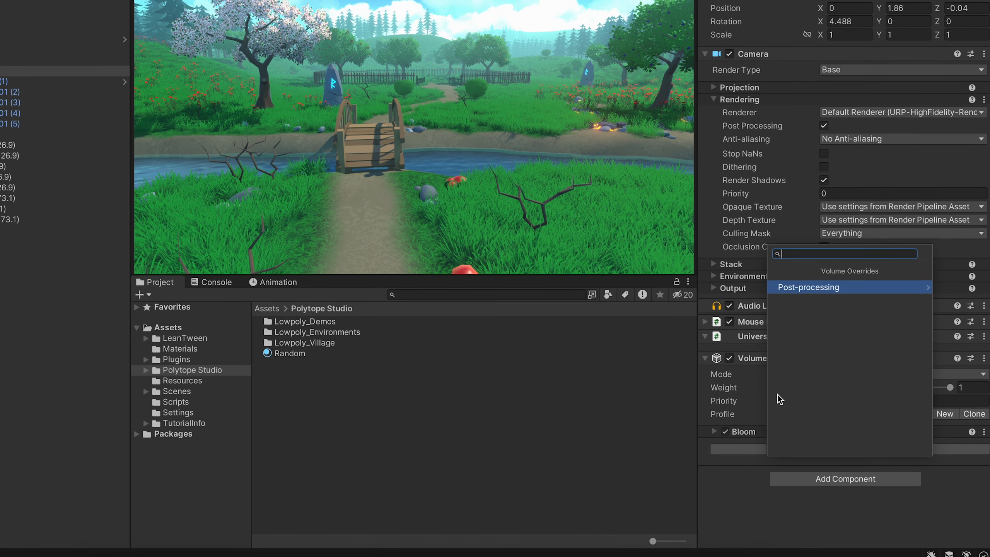
{"action": "left_click", "coordinate": [784, 289]}
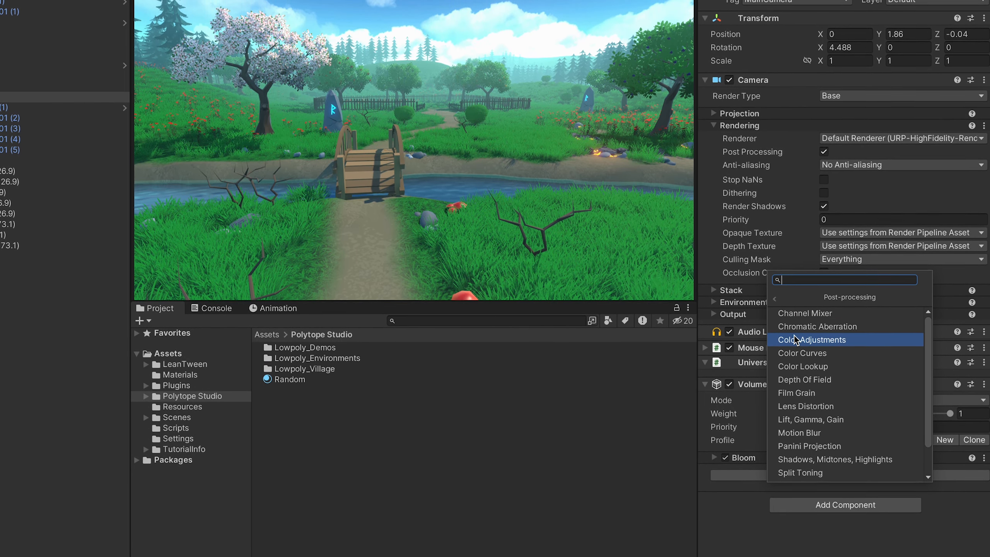
{"action": "left_click", "coordinate": [794, 336]}
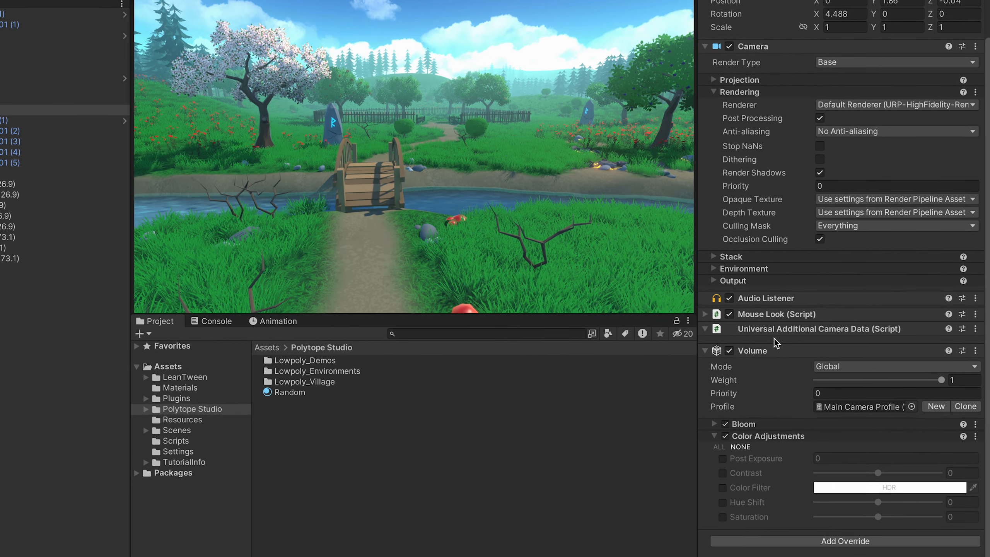
{"action": "left_click", "coordinate": [722, 452]}
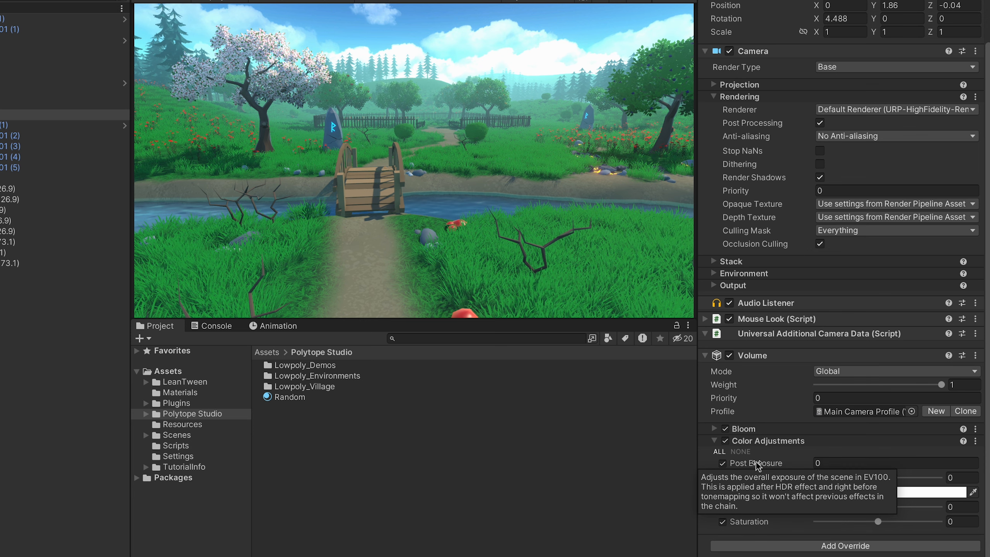
Lower the Post Exposure to -3.28 and set the Contrast to 6 in Color Adjustments
{"action": "left_click_drag", "start_coordinate": [756, 462], "coordinate": [680, 438]}
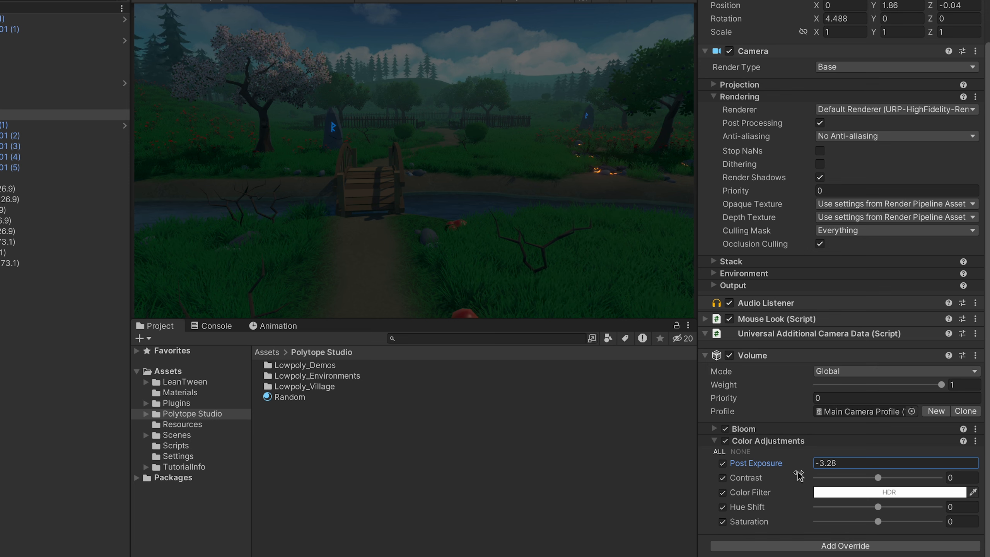
{"action": "mouse_move", "coordinate": [877, 478]}
{"action": "left_mouse_down"}
{"action": "mouse_move", "coordinate": [899, 479]}
{"action": "mouse_move", "coordinate": [830, 480]}
{"action": "mouse_move", "coordinate": [910, 481]}
{"action": "mouse_move", "coordinate": [886, 481]}
{"action": "left_mouse_up"}
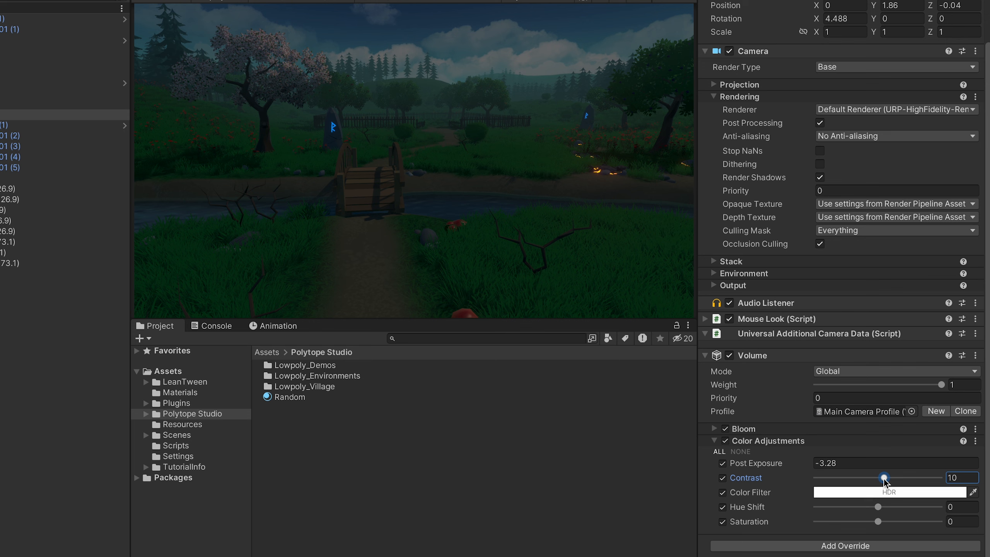
{"action": "mouse_move", "coordinate": [884, 479]}
{"action": "left_mouse_down"}
{"action": "mouse_move", "coordinate": [900, 480]}
{"action": "mouse_move", "coordinate": [882, 480]}
{"action": "left_mouse_up"}
Deactivate the Post Exposure override, try the Contrast at 100, and reduce it to 50
{"action": "left_click", "coordinate": [723, 464]}
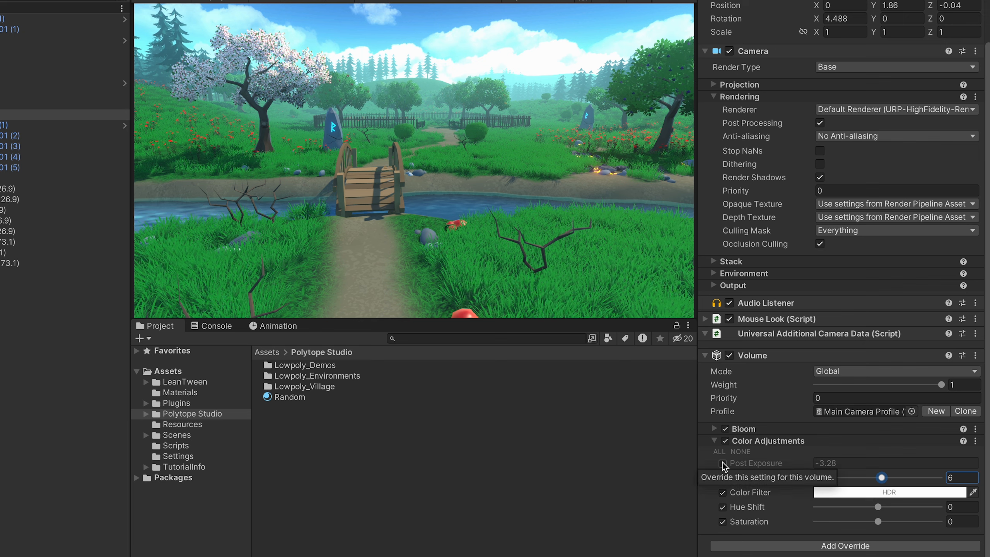
{"action": "left_click_drag", "start_coordinate": [881, 478], "coordinate": [942, 479]}
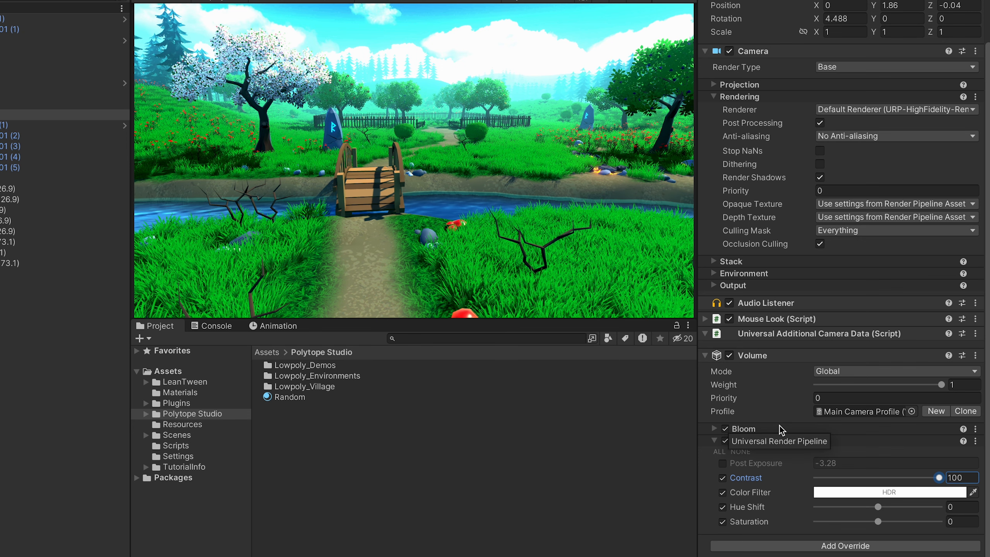
{"action": "left_click_drag", "start_coordinate": [938, 478], "coordinate": [894, 482]}
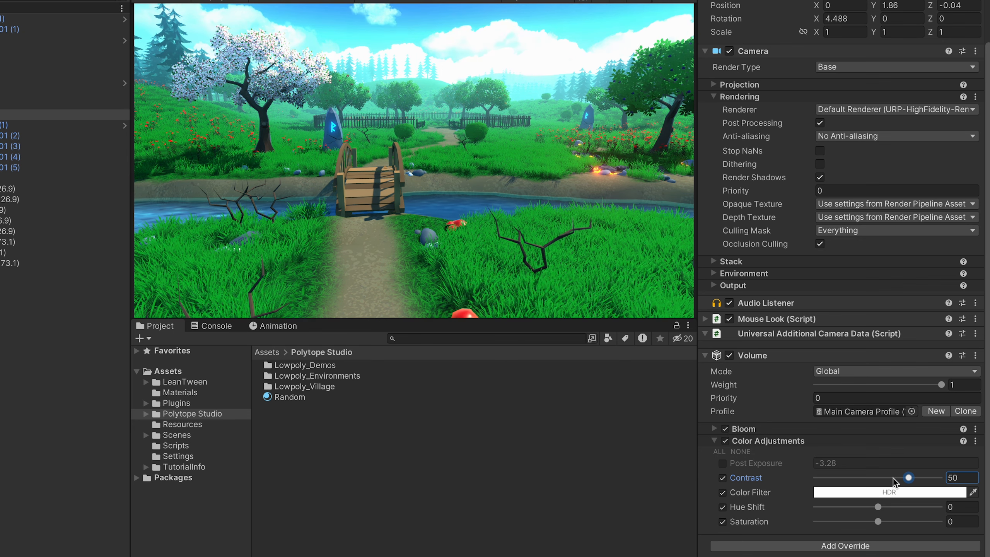
Deactivate the Contrast override in Color Adjustments, reactivate Post Exposure, and set it to -3
{"action": "left_click", "coordinate": [723, 478]}
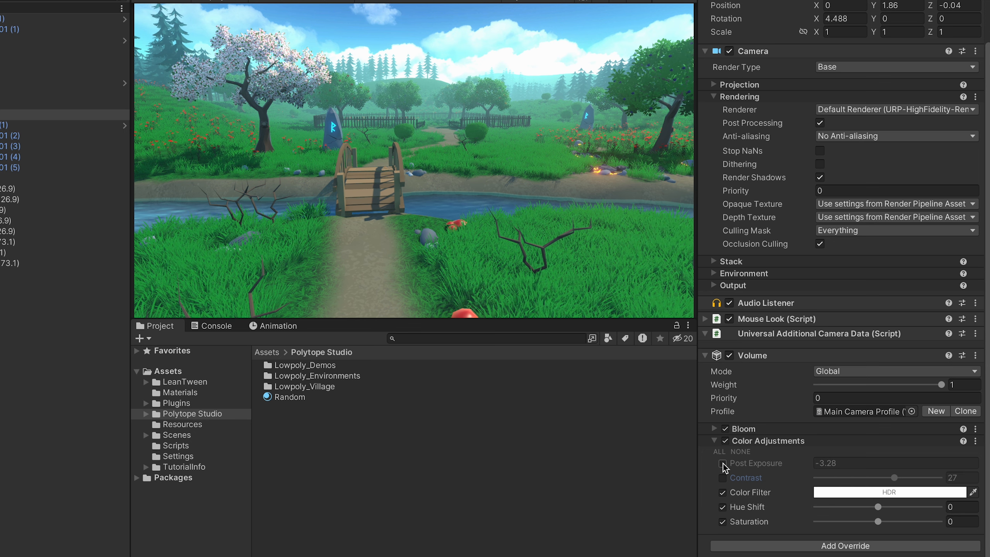
{"action": "left_click", "coordinate": [722, 464]}
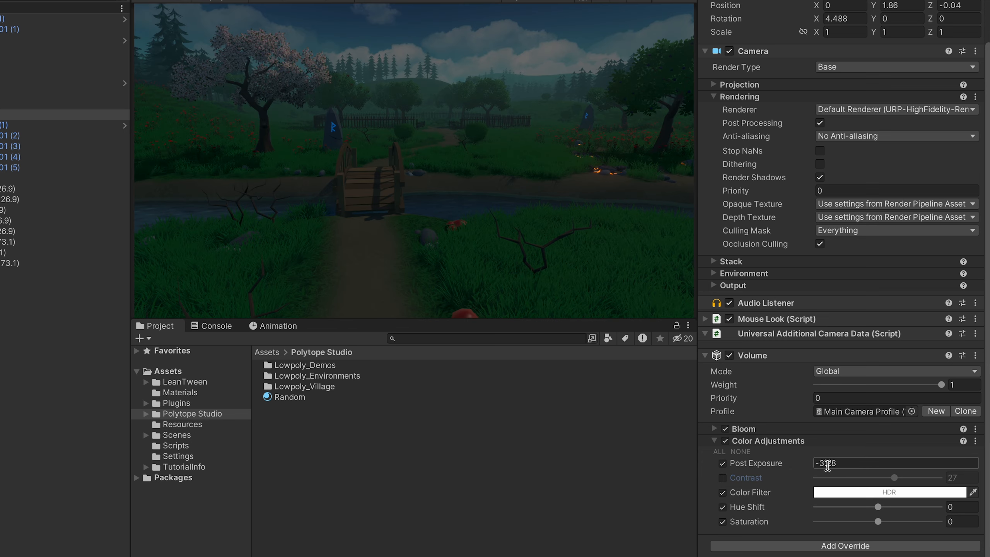
{"action": "left_click", "coordinate": [845, 464]}
{"action": "type", "text": "-3"}
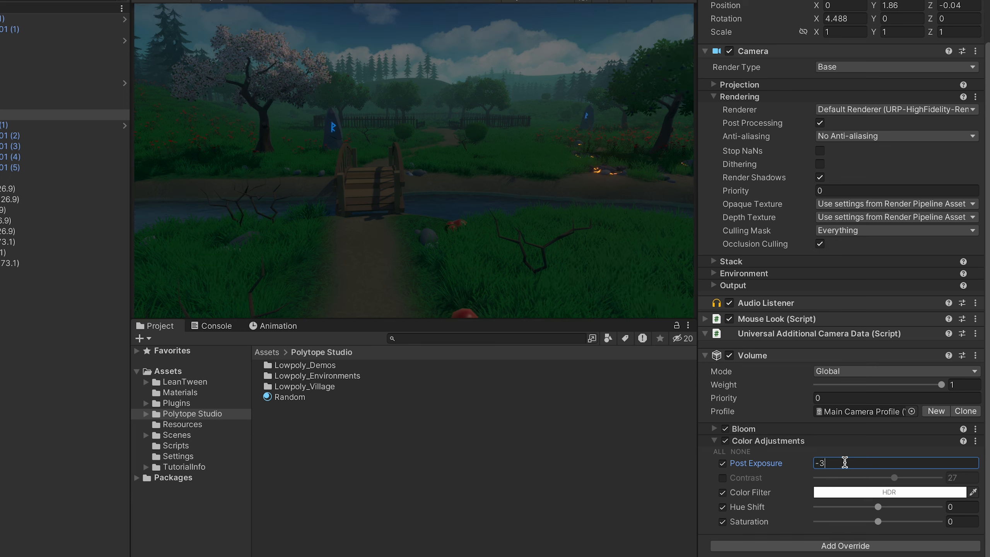
Try a pale blue tint for the Color Filter and change it to violet, RGB 64, 0, 255
{"action": "left_click", "coordinate": [823, 491]}
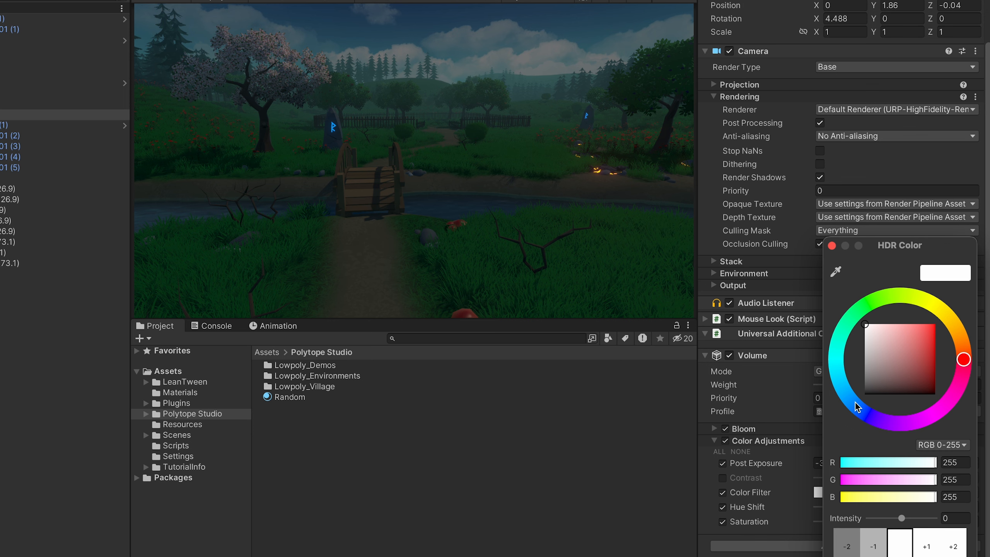
{"action": "left_click_drag", "start_coordinate": [858, 408], "coordinate": [869, 415]}
{"action": "left_click_drag", "start_coordinate": [888, 375], "coordinate": [883, 307]}
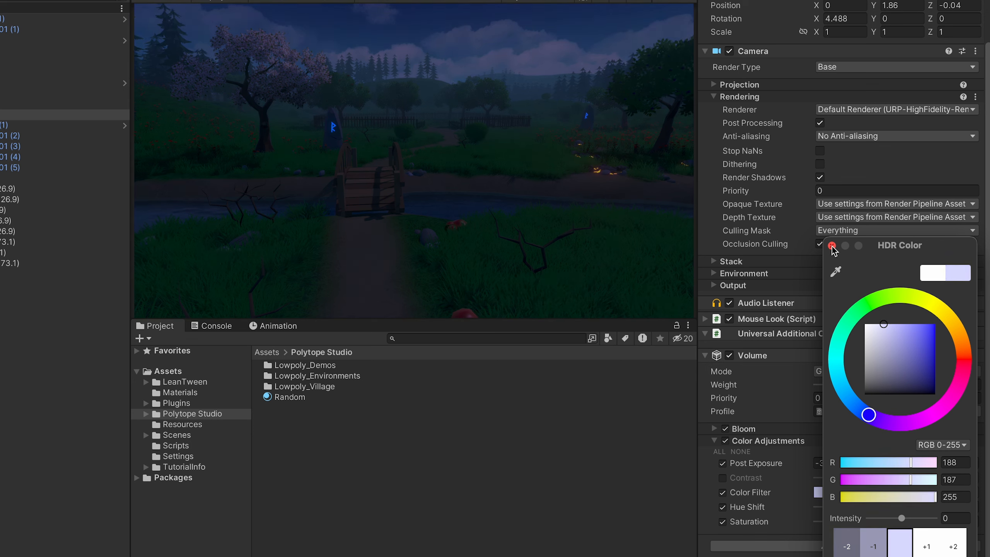
{"action": "left_click_drag", "start_coordinate": [882, 409], "coordinate": [884, 420]}
{"action": "left_click_drag", "start_coordinate": [898, 355], "coordinate": [935, 324]}
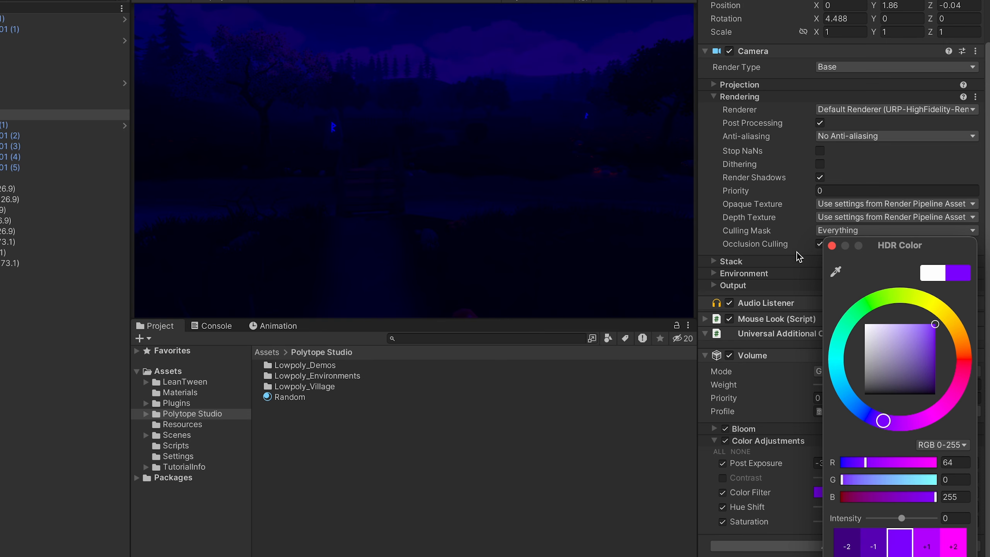
{"action": "left_click", "coordinate": [832, 245]}
Set the Post Exposure to 1 and return the Color Filter to white, RGB 255, 255, 255
{"action": "left_click", "coordinate": [755, 464]}
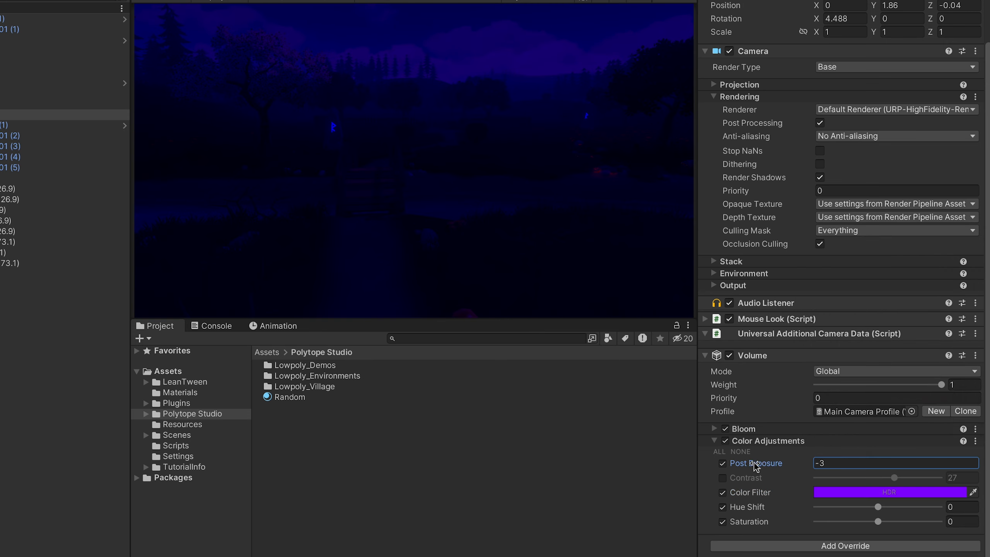
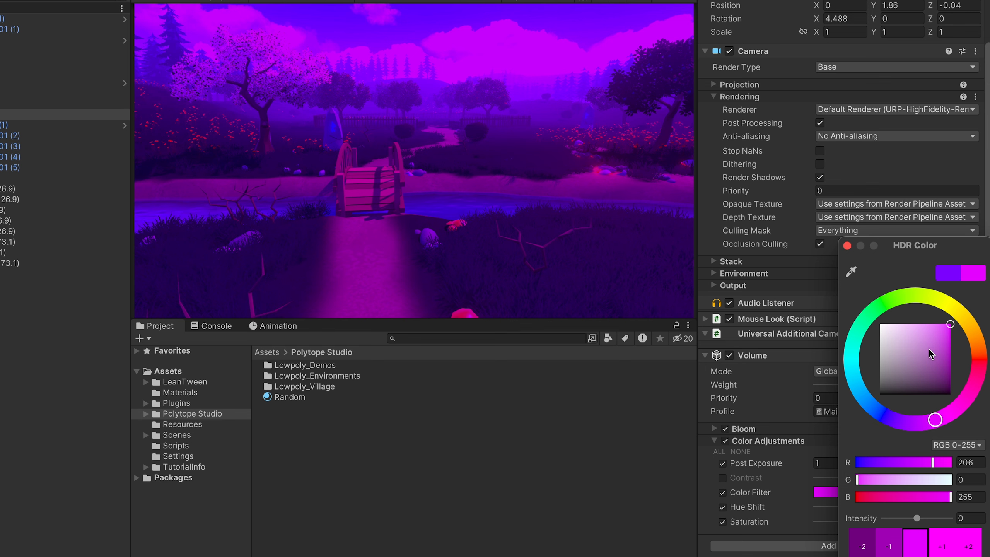
{"action": "mouse_move", "coordinate": [929, 357]}
{"action": "left_mouse_down"}
{"action": "mouse_move", "coordinate": [908, 325]}
{"action": "mouse_move", "coordinate": [876, 310]}
{"action": "left_mouse_up"}
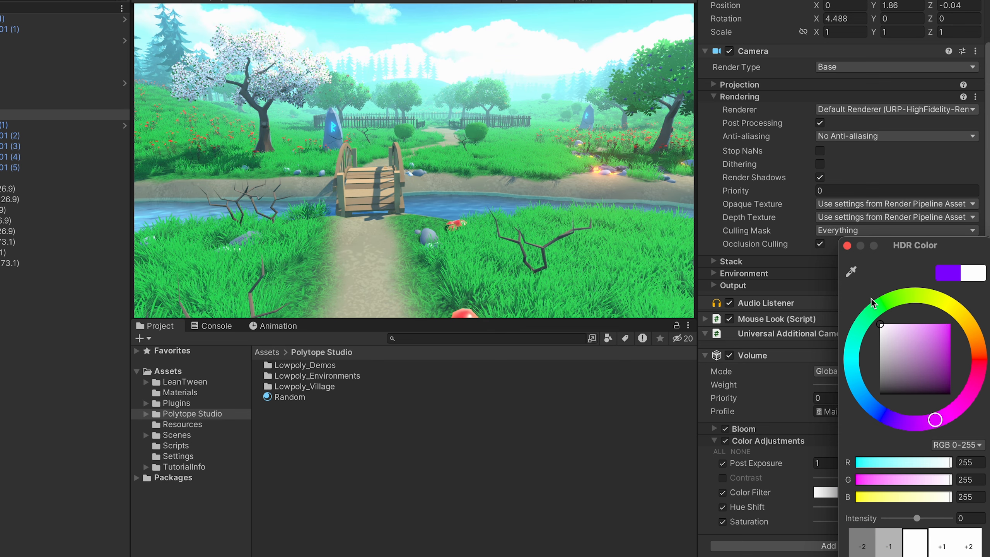
{"action": "left_click", "coordinate": [847, 245]}
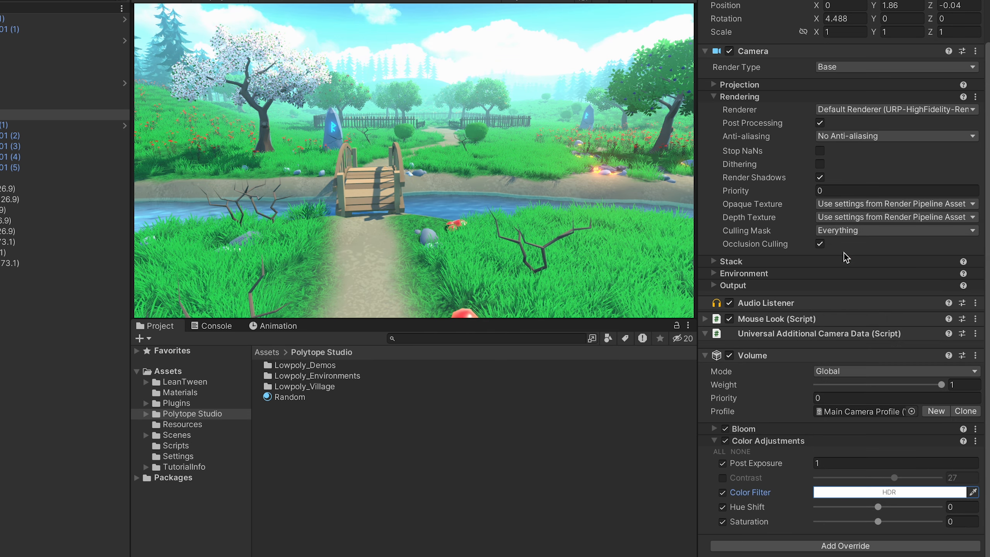
Set the Color Filter to pure red, RGB 255, 0, 0, with an HDR intensity of 10
{"action": "left_click", "coordinate": [843, 491]}
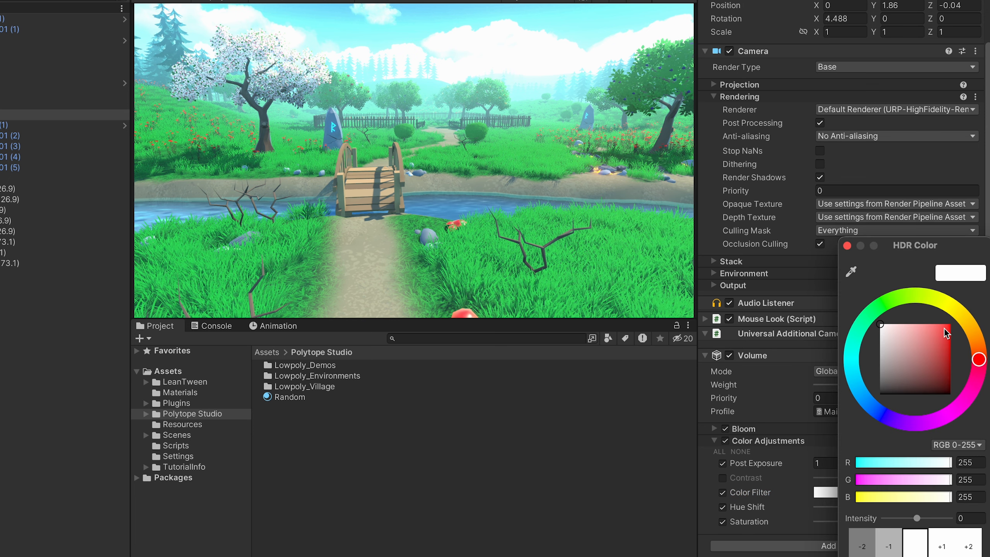
{"action": "left_click_drag", "start_coordinate": [944, 329], "coordinate": [952, 323]}
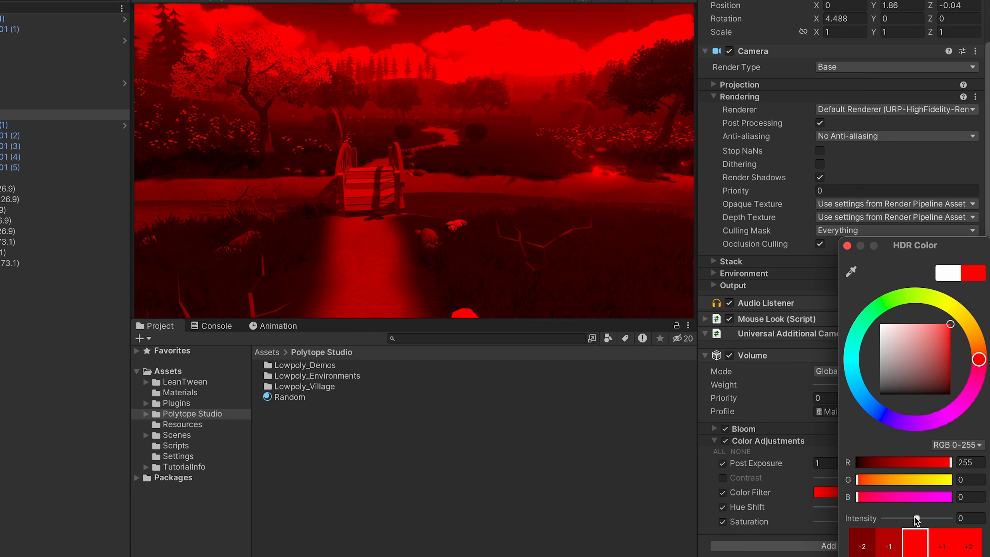
{"action": "left_click_drag", "start_coordinate": [895, 248], "coordinate": [581, 259]}
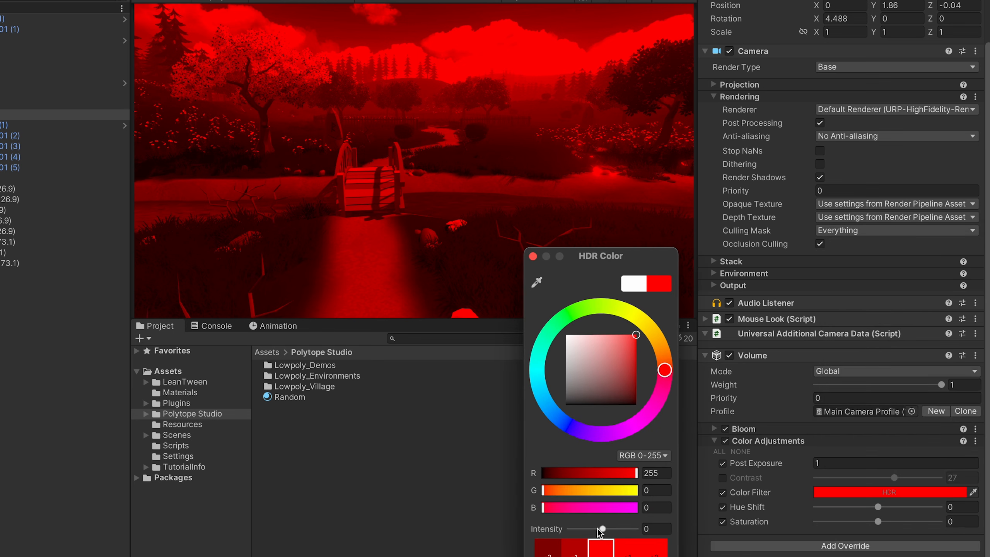
{"action": "left_click_drag", "start_coordinate": [605, 526], "coordinate": [637, 530]}
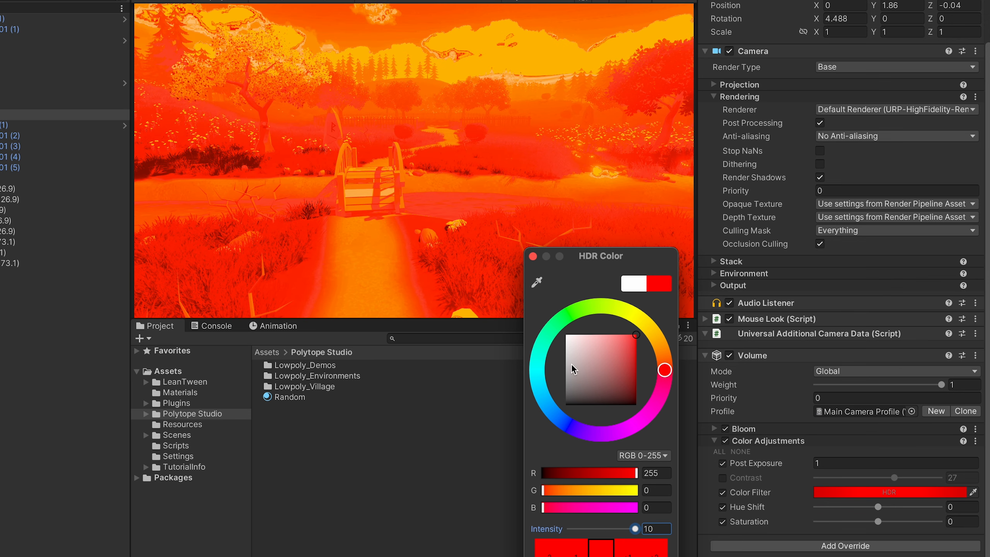
{"action": "left_click", "coordinate": [533, 256]}
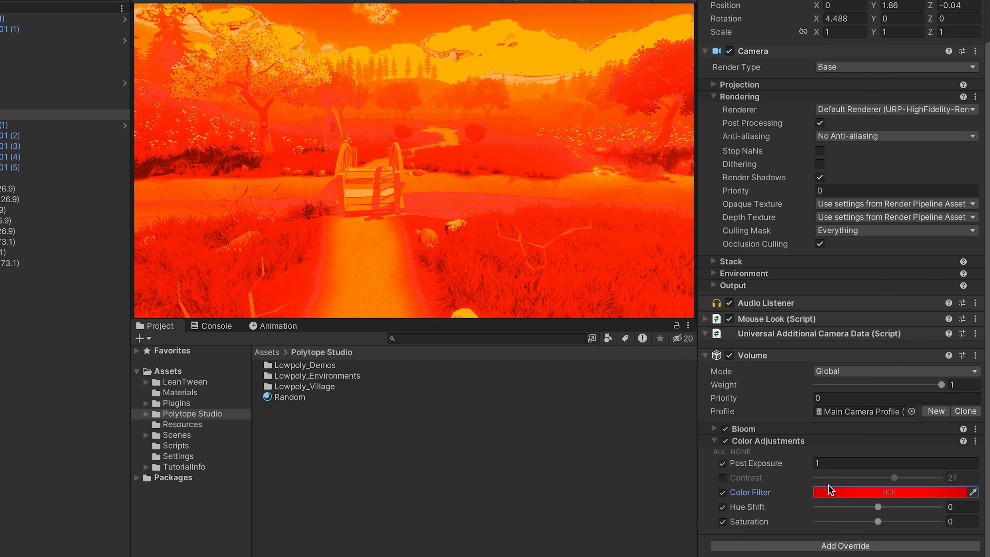
Reset the Color Filter's HDR intensity to 0 and its colour to white
{"action": "left_click", "coordinate": [852, 493]}
{"action": "left_click", "coordinate": [975, 518]}
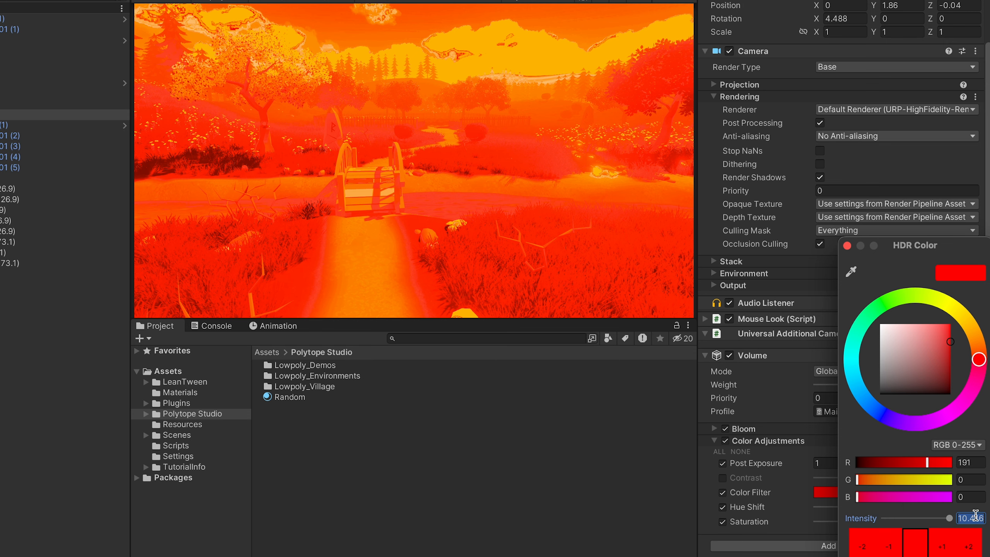
{"action": "type", "text": "0"}
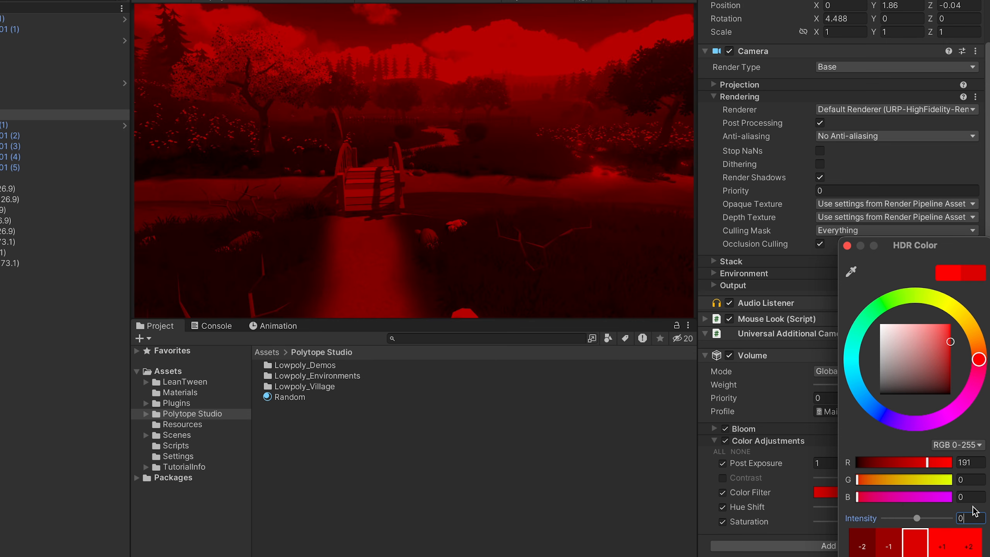
{"action": "left_click_drag", "start_coordinate": [919, 362], "coordinate": [830, 261]}
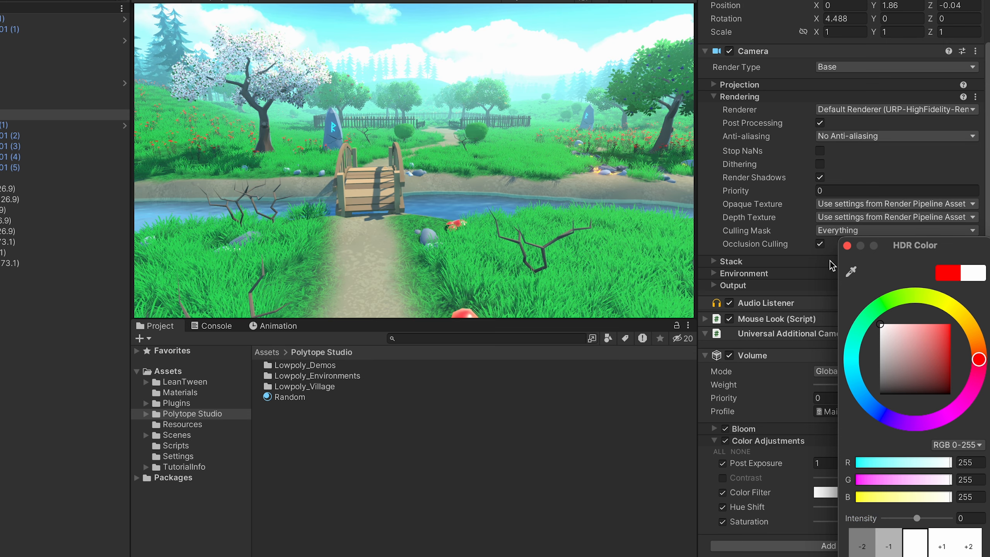
{"action": "left_click", "coordinate": [847, 245]}
Set the Post Exposure to -3 and try the Hue Shift at 180 and at -82
{"action": "left_click", "coordinate": [823, 463]}
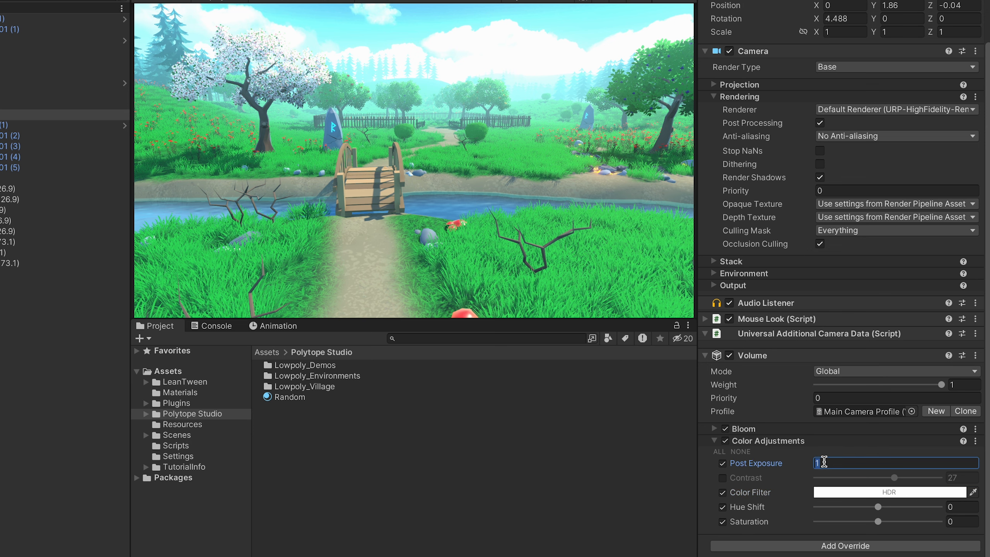
{"action": "type", "text": "-3"}
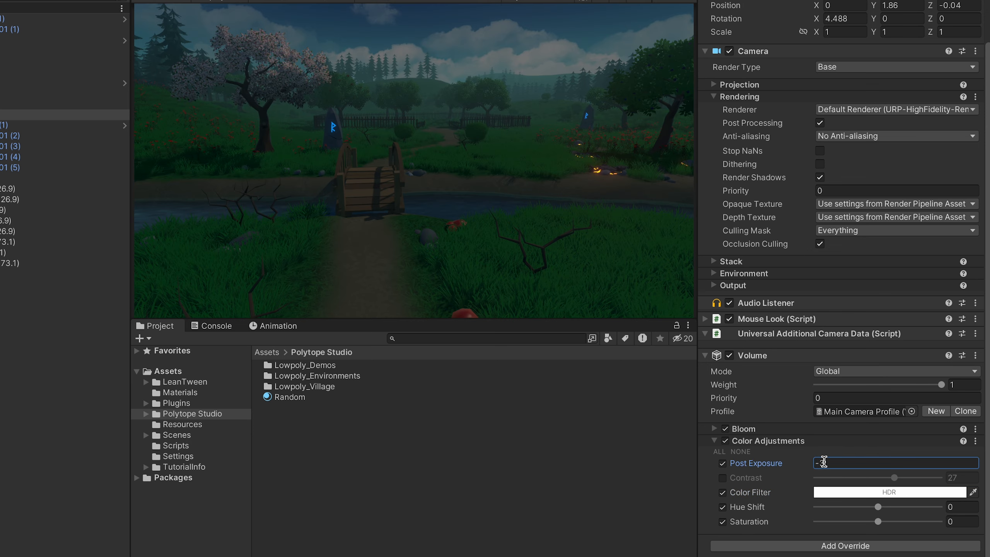
{"action": "key", "text": "Return"}
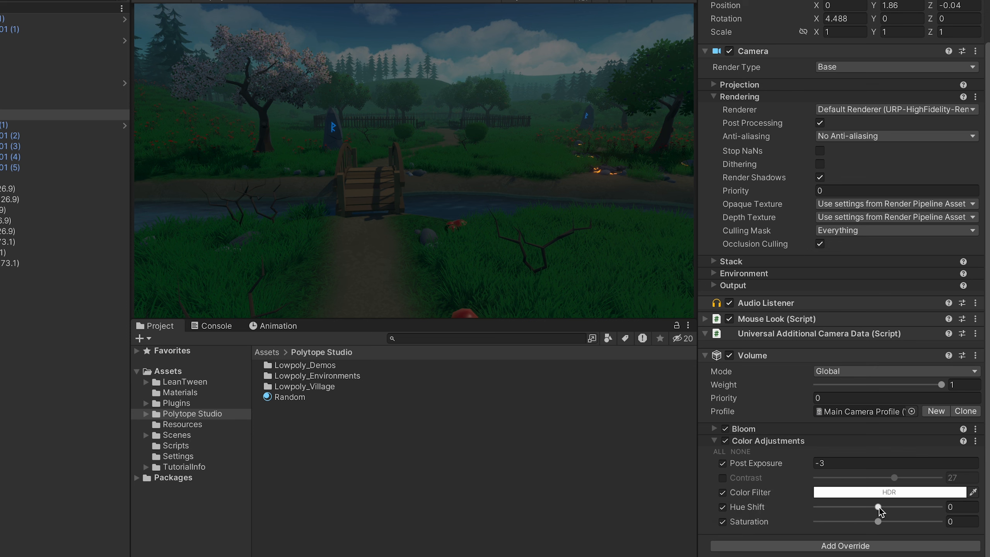
{"action": "left_click_drag", "start_coordinate": [879, 507], "coordinate": [958, 506]}
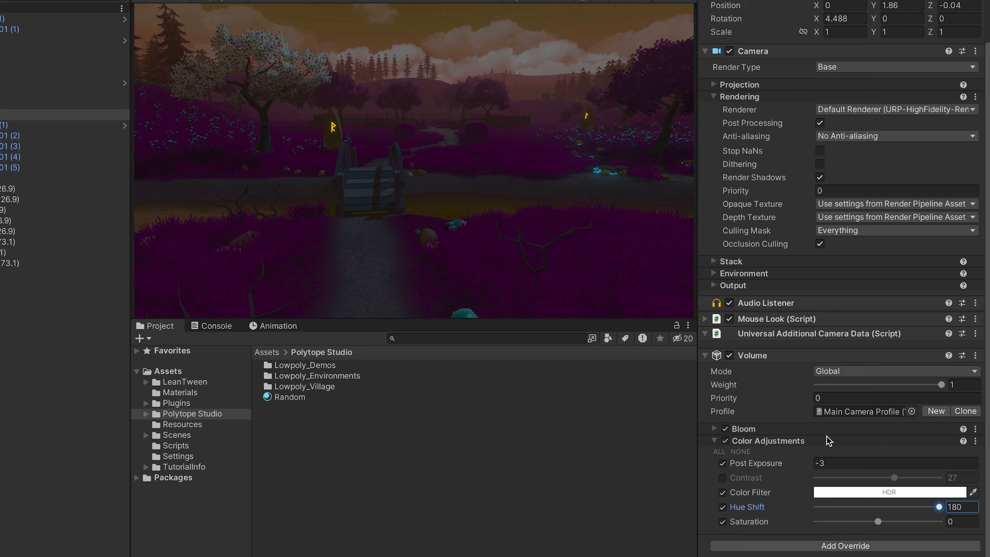
{"action": "left_click_drag", "start_coordinate": [941, 506], "coordinate": [858, 509]}
Set the Post Exposure to -1, try a Hue Shift of 57, and reset the Hue Shift to 0
{"action": "left_click", "coordinate": [841, 464]}
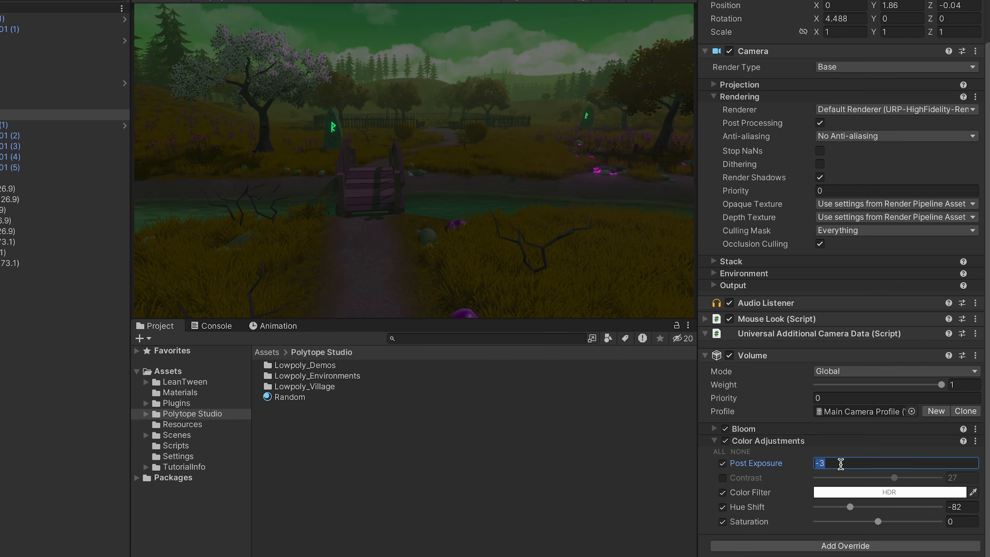
{"action": "type", "text": "-1"}
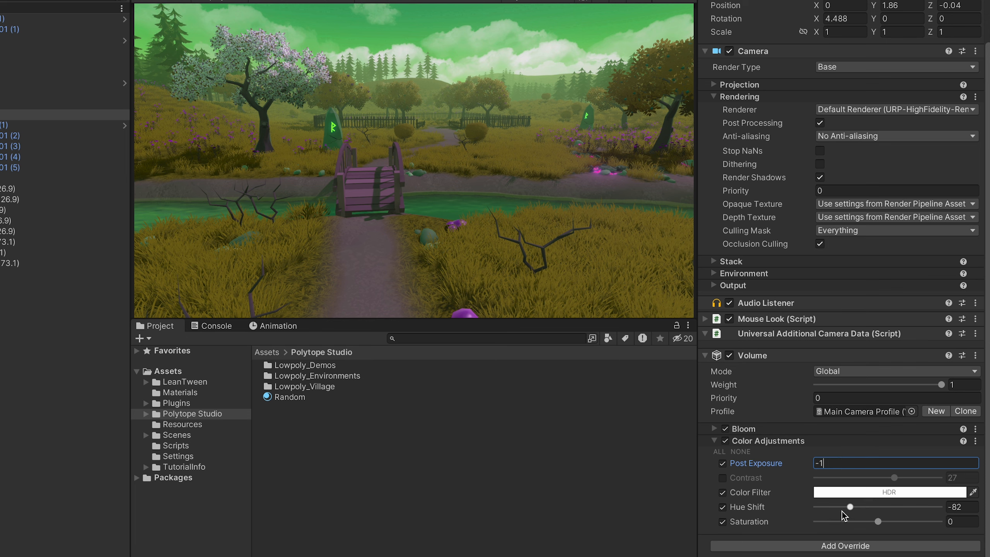
{"action": "left_click_drag", "start_coordinate": [850, 508], "coordinate": [897, 518]}
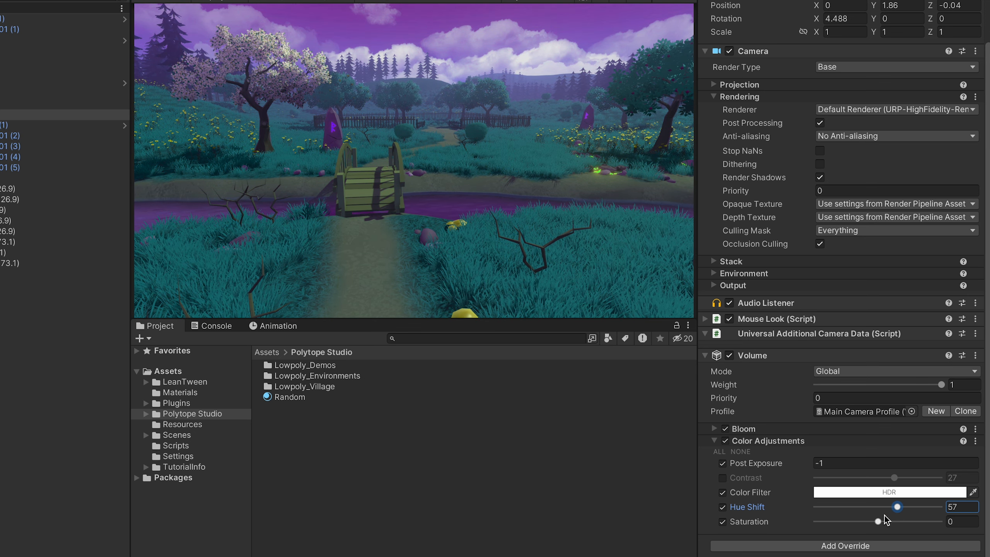
{"action": "left_click", "coordinate": [964, 508]}
{"action": "type", "text": "0"}
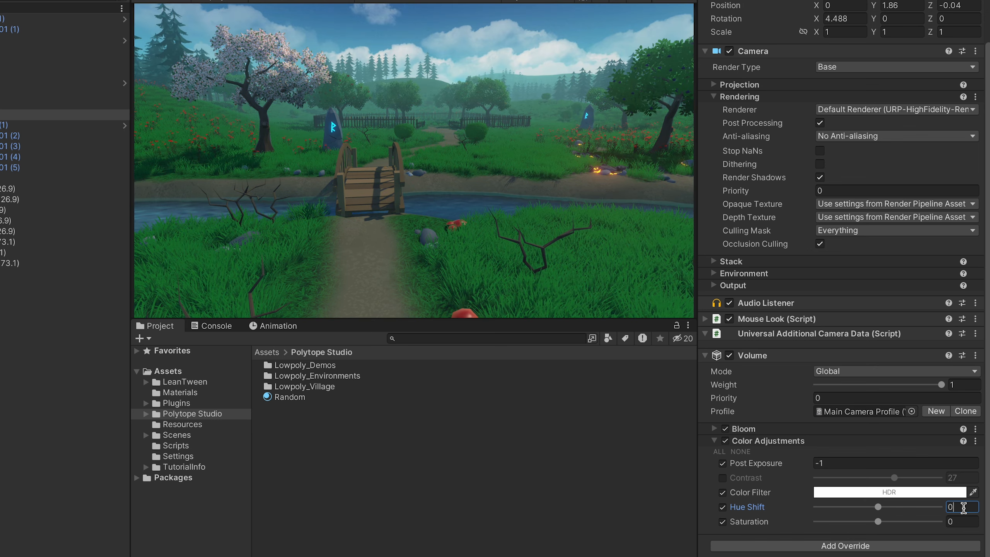
{"action": "left_click", "coordinate": [538, 192]}
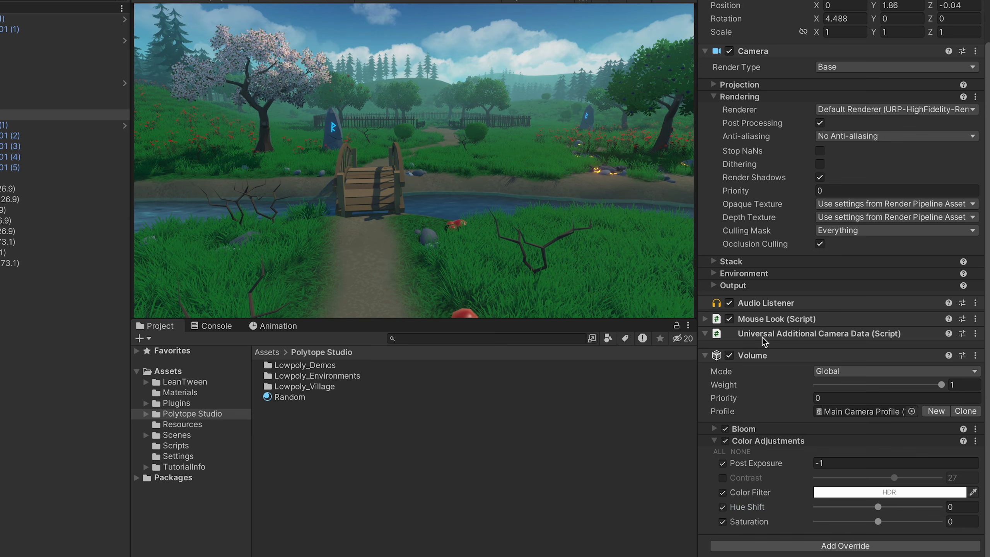
Try the Color Adjustments Saturation at both extremes, -100 and 100
{"action": "left_click", "coordinate": [877, 522]}
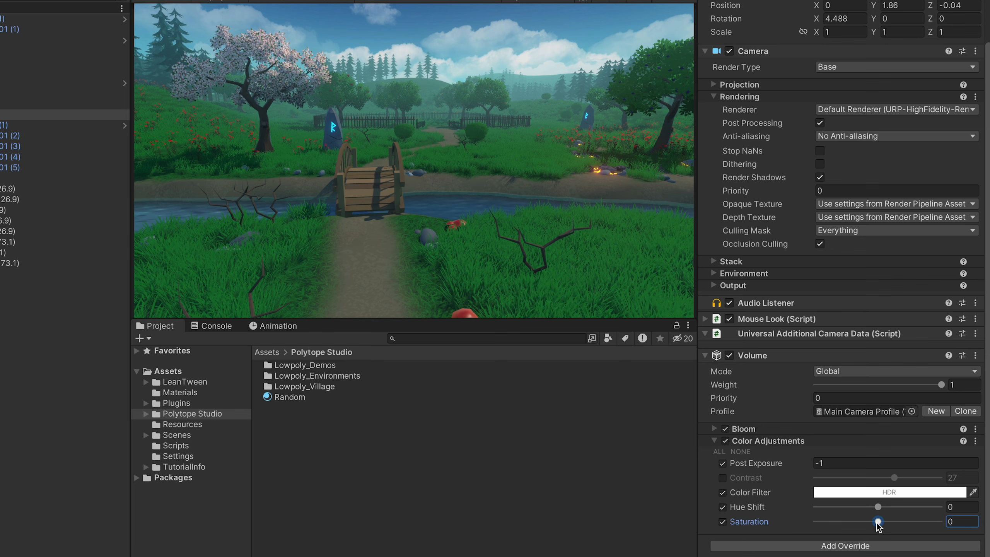
{"action": "left_click_drag", "start_coordinate": [877, 522], "coordinate": [771, 523]}
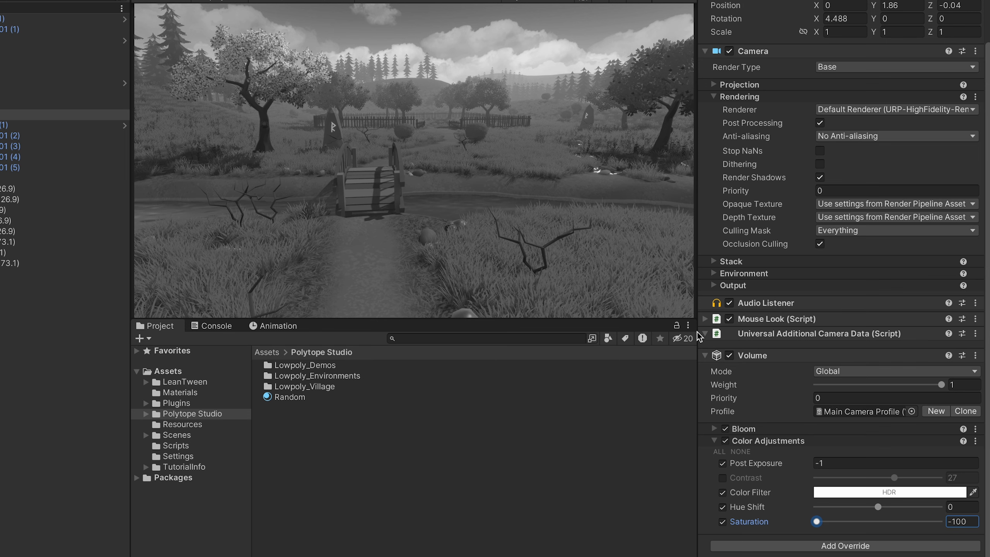
{"action": "left_click_drag", "start_coordinate": [816, 522], "coordinate": [957, 527]}
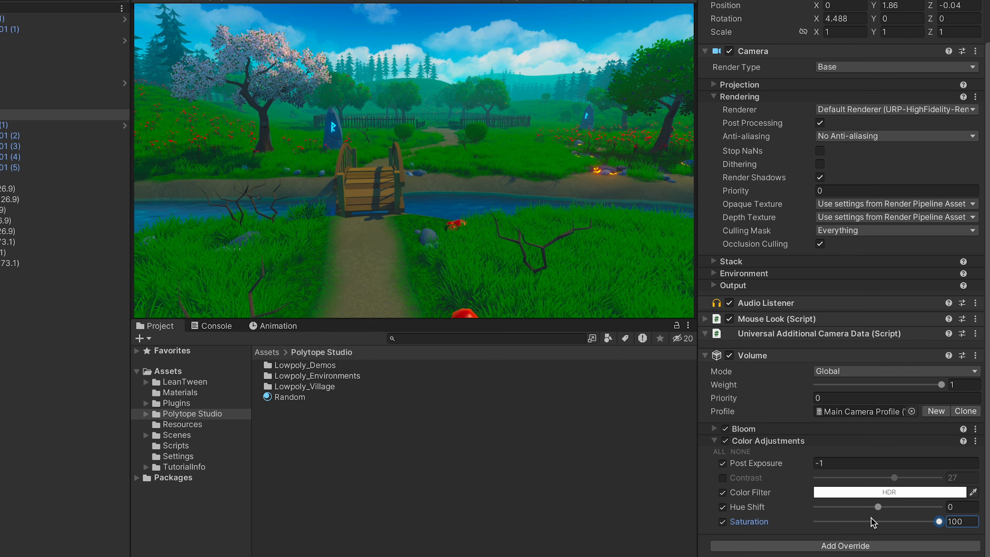
Collapse Color Adjustments and add a Depth Of Field post-processing override to the Volume with all its settings activated
{"action": "left_click", "coordinate": [759, 441]}
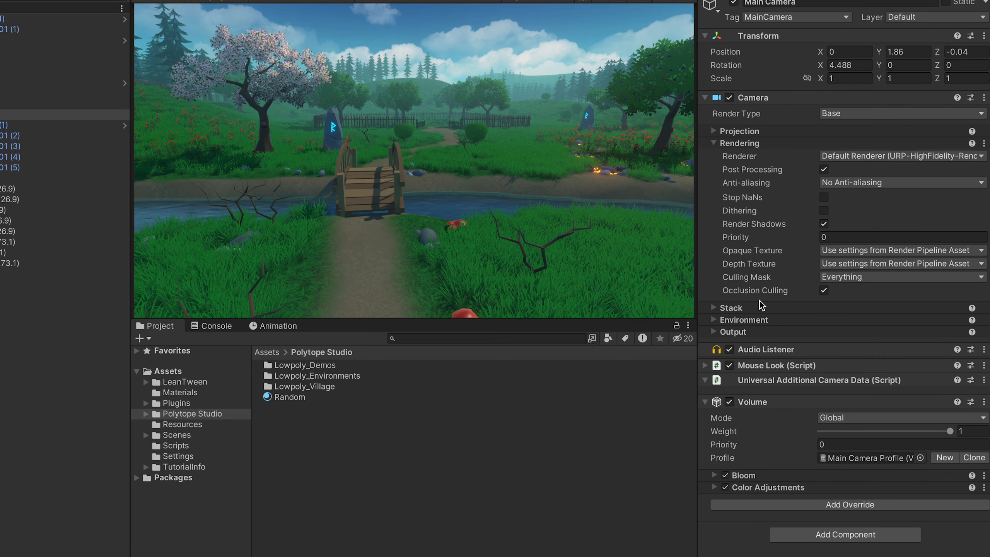
{"action": "left_click", "coordinate": [815, 505]}
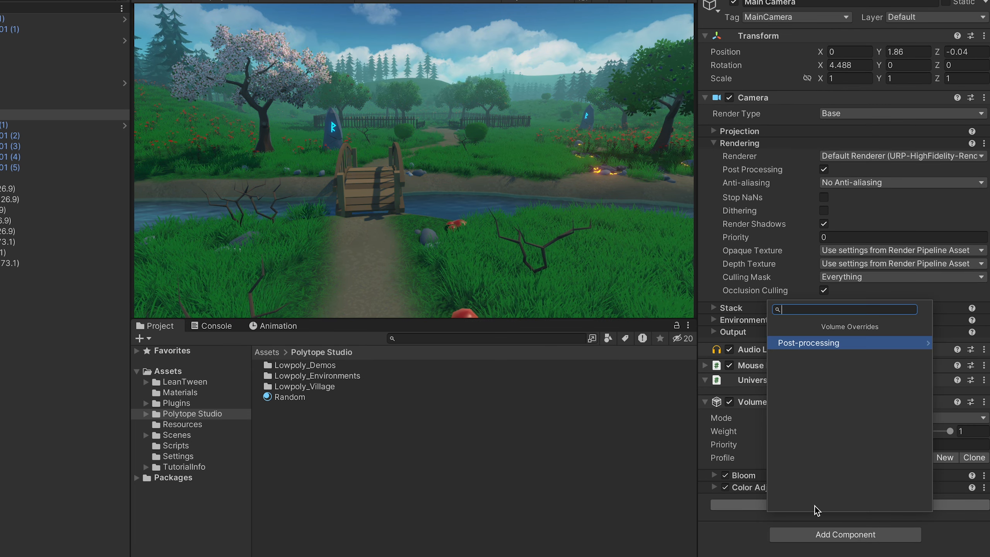
{"action": "left_click", "coordinate": [846, 345]}
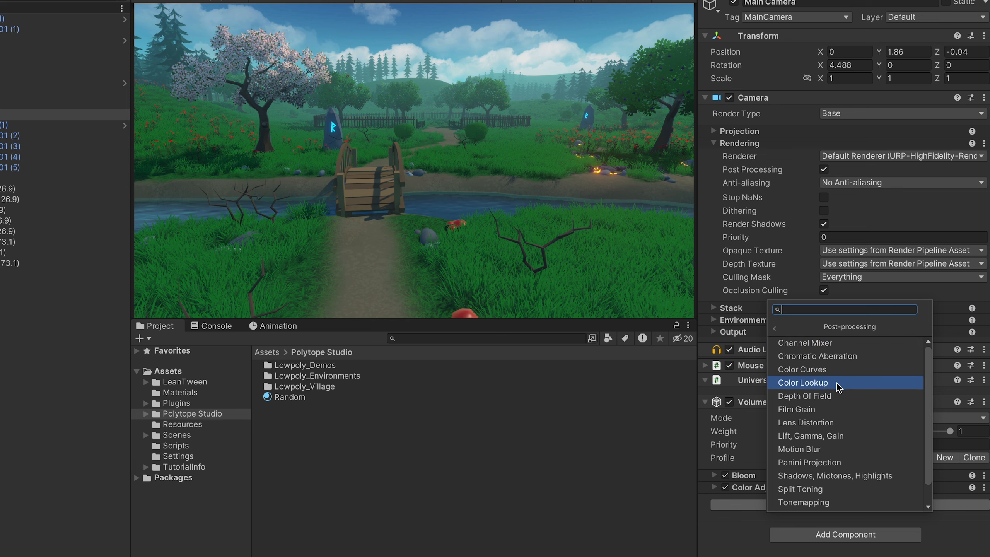
{"action": "left_click", "coordinate": [838, 396]}
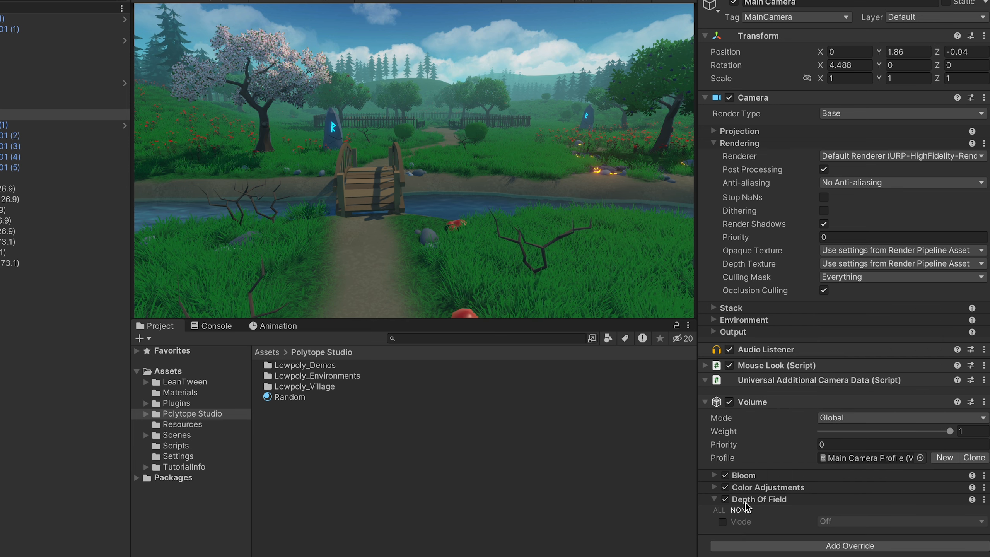
{"action": "left_click", "coordinate": [725, 510]}
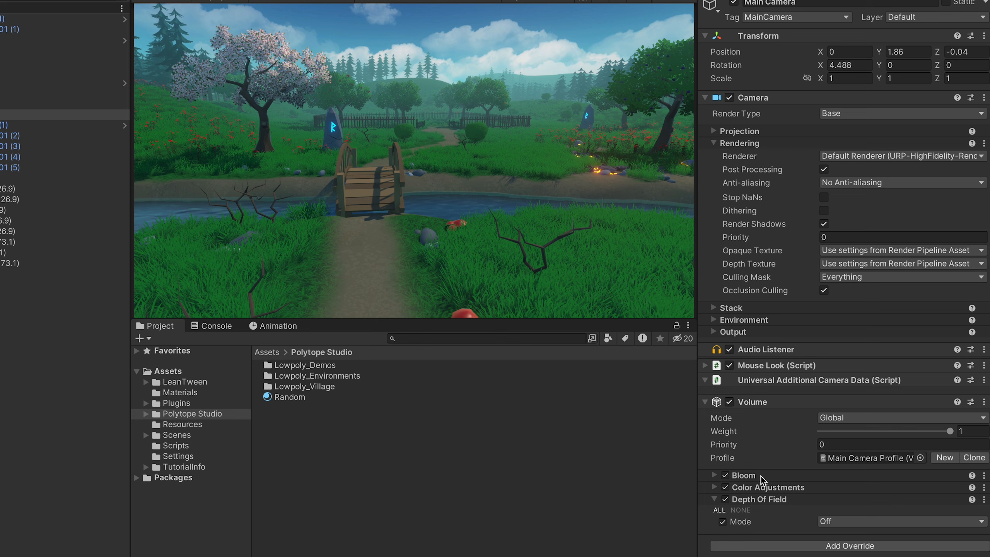
Set the Depth Of Field mode to Gaussian and toggle the override off and on to compare
{"action": "left_click", "coordinate": [827, 521]}
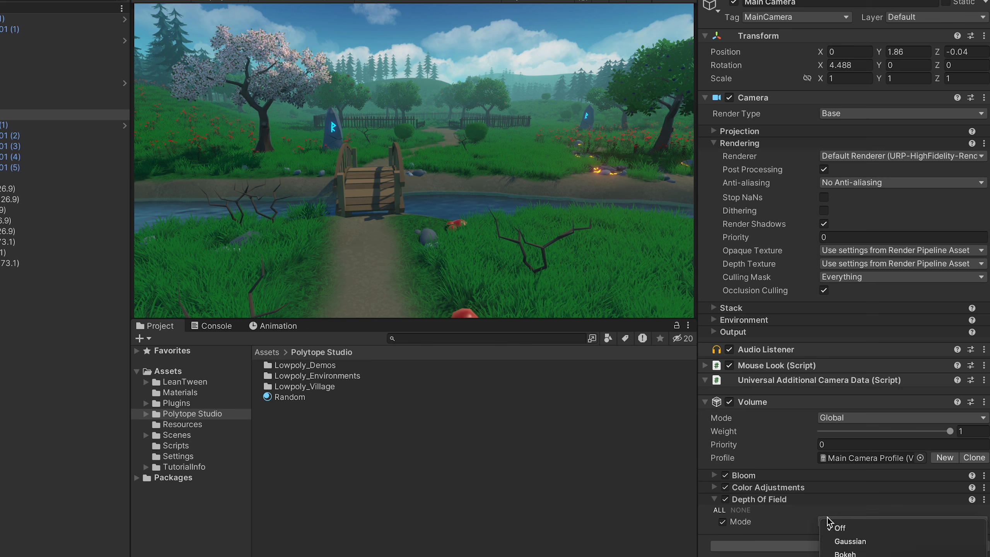
{"action": "left_click", "coordinate": [843, 541]}
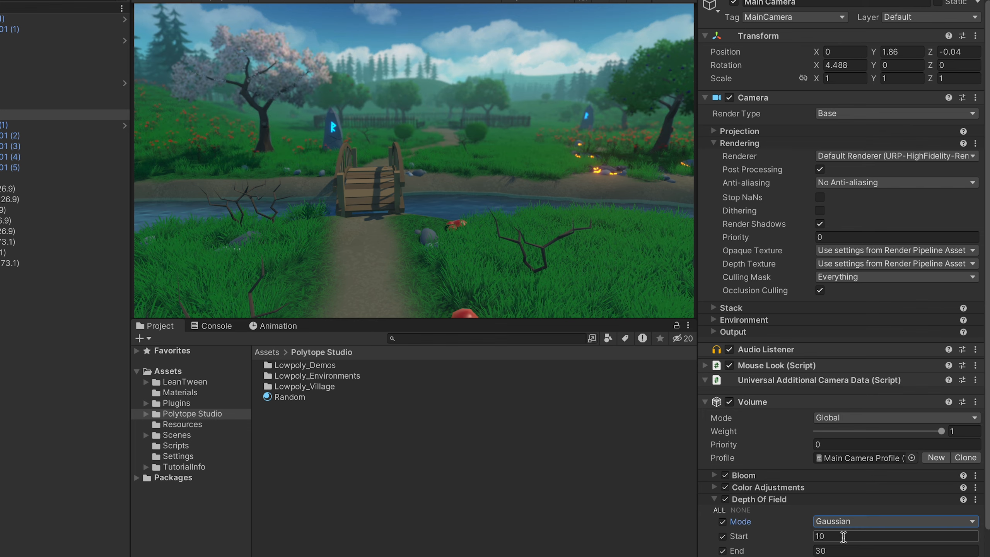
{"action": "scroll", "coordinate": [776, 507], "scroll_direction": "down", "scroll_amount": 1}
{"action": "scroll", "coordinate": [776, 503], "scroll_direction": "down", "scroll_amount": 2}
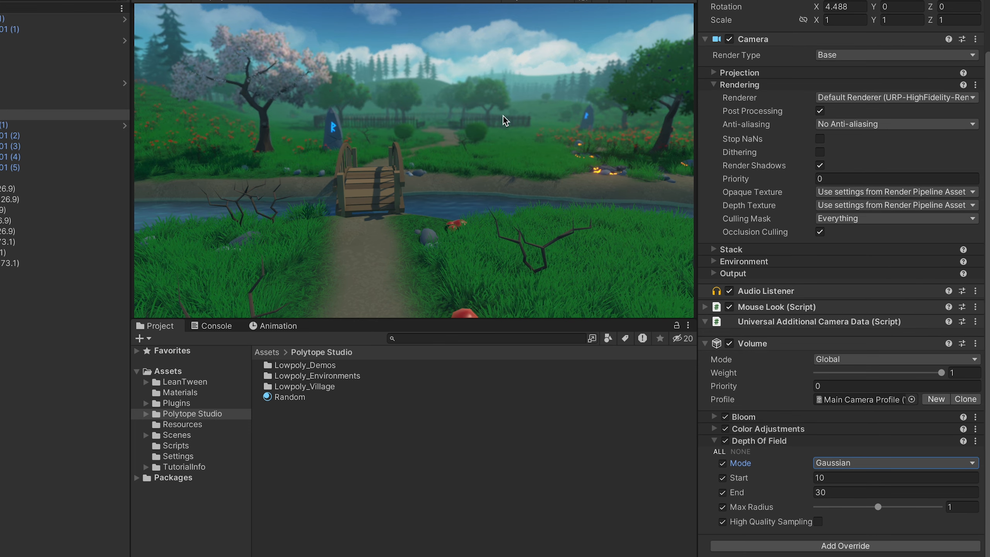
{"action": "left_click", "coordinate": [725, 441]}
{"action": "left_click", "coordinate": [725, 441]}
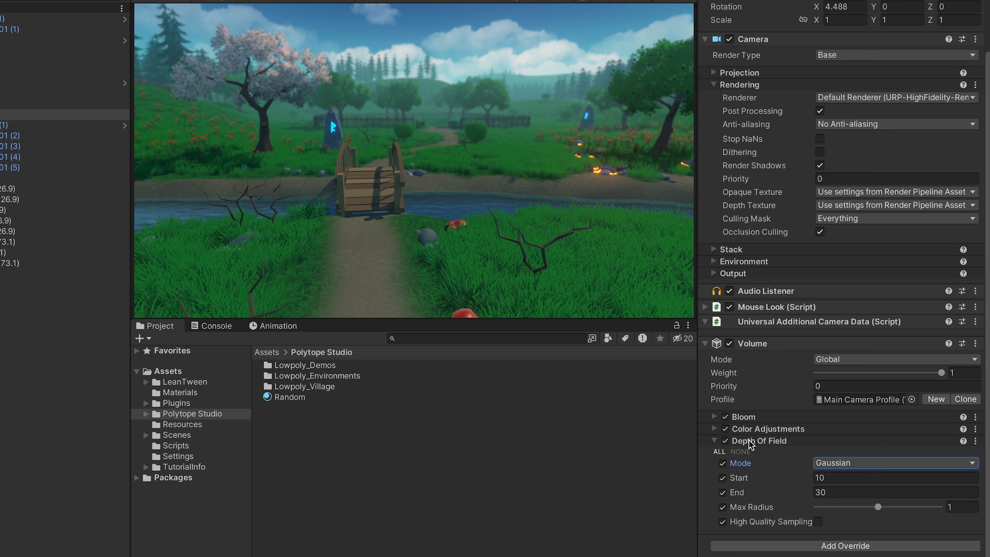
Set the Gaussian Start distance to 0 and vary the Max Radius across its range, ending at 0.995
{"action": "left_click_drag", "start_coordinate": [756, 478], "coordinate": [676, 485]}
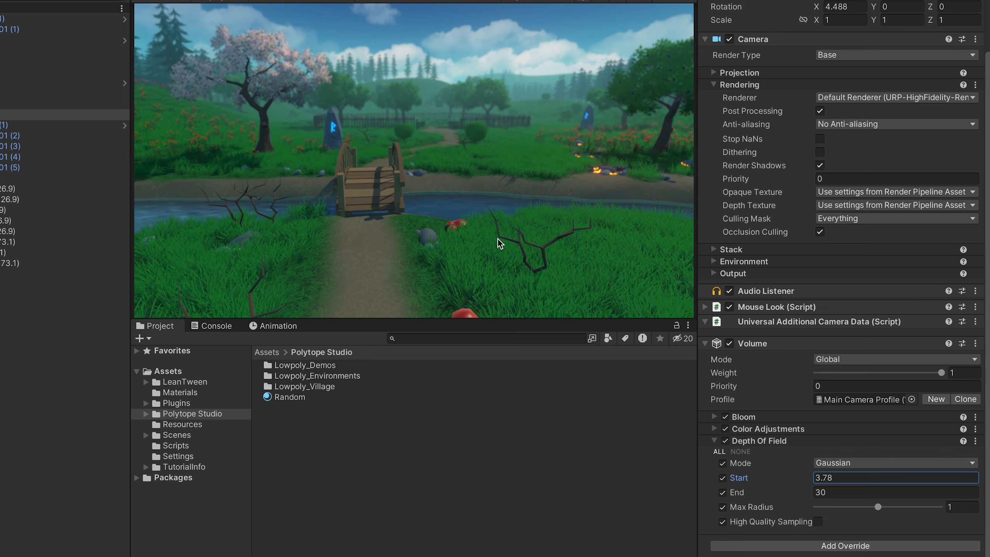
{"action": "left_click_drag", "start_coordinate": [767, 486], "coordinate": [805, 499]}
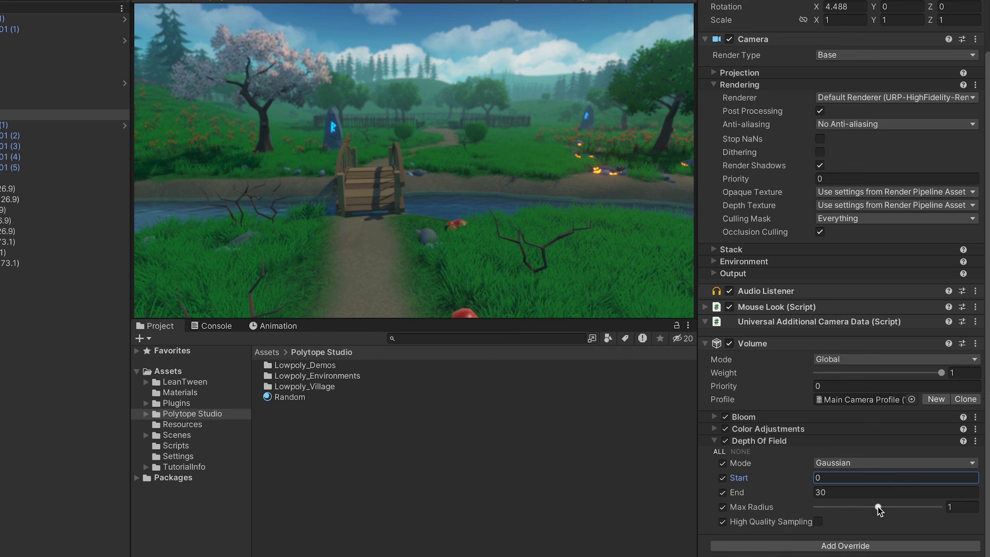
{"action": "left_click_drag", "start_coordinate": [878, 507], "coordinate": [985, 504]}
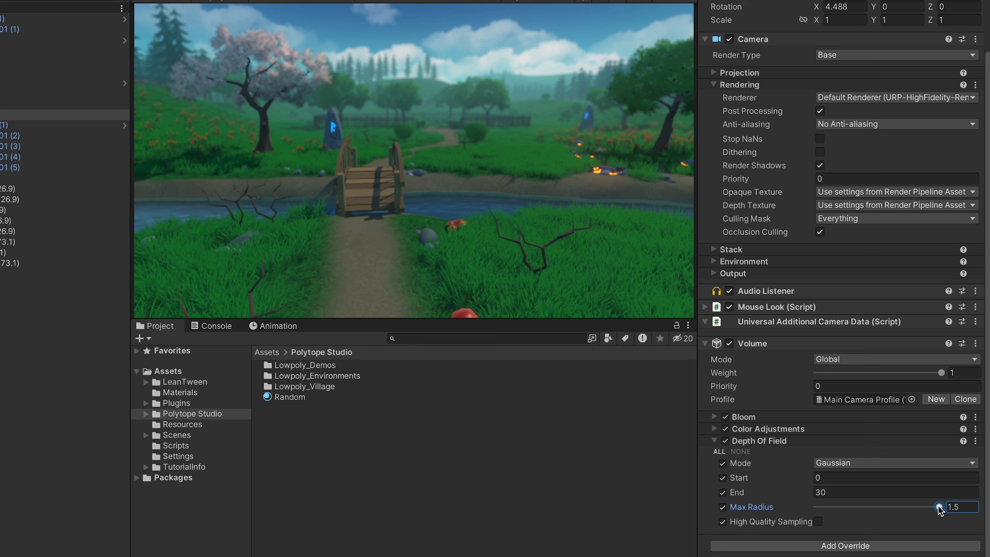
{"action": "left_click_drag", "start_coordinate": [939, 506], "coordinate": [755, 514]}
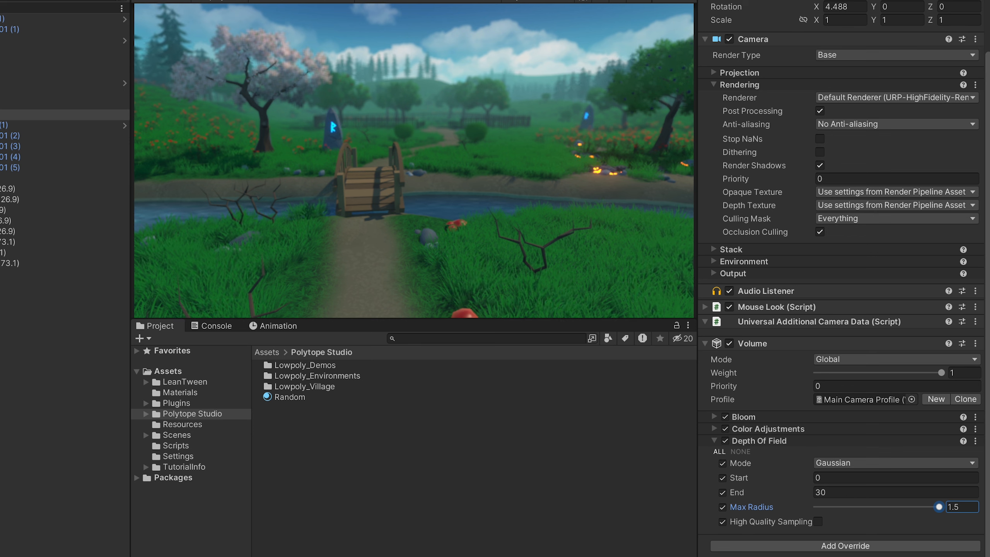
{"action": "left_click_drag", "start_coordinate": [816, 507], "coordinate": [878, 507]}
Try the Bokeh mode for Depth Of Field with a Focal Length of 136 and an Aperture of 2.1
{"action": "left_click", "coordinate": [846, 461]}
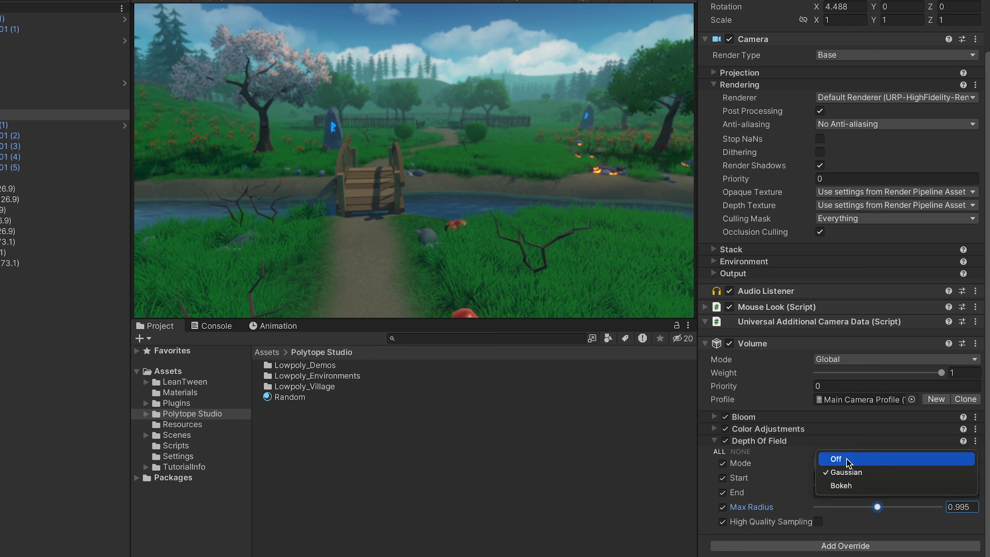
{"action": "left_click", "coordinate": [849, 482]}
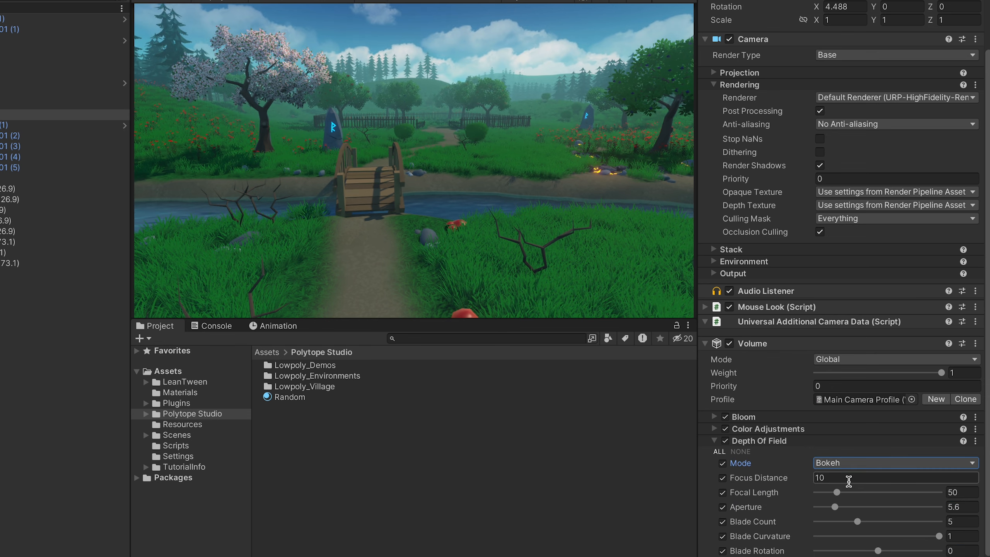
{"action": "scroll", "coordinate": [838, 507], "scroll_direction": "down", "scroll_amount": 2}
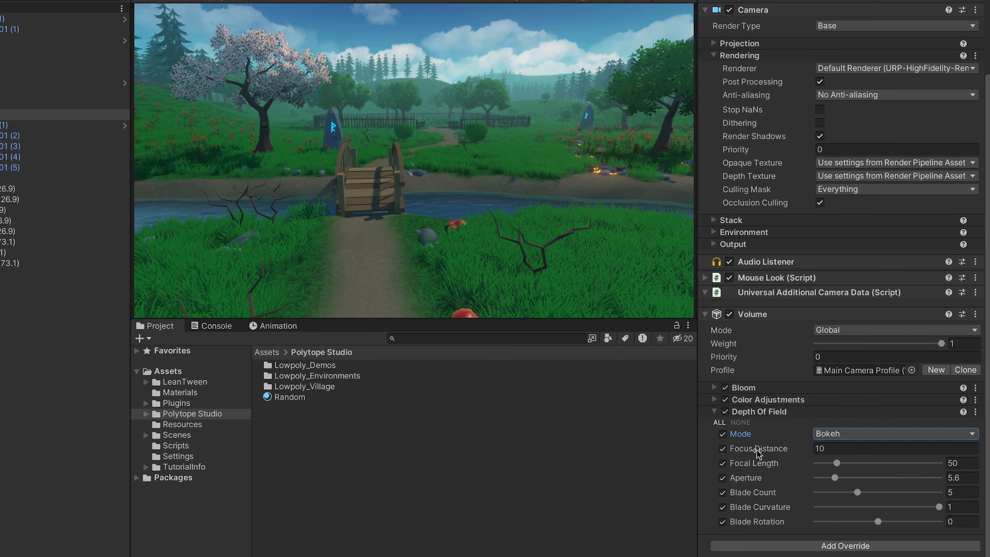
{"action": "left_click_drag", "start_coordinate": [837, 466], "coordinate": [869, 457]}
{"action": "left_click_drag", "start_coordinate": [863, 460], "coordinate": [872, 463]}
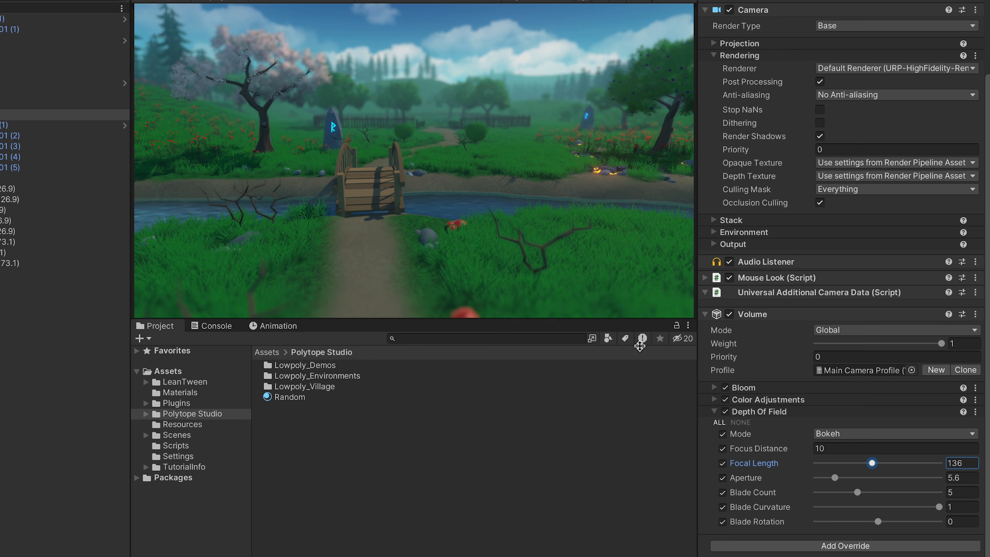
{"action": "left_click", "coordinate": [970, 463]}
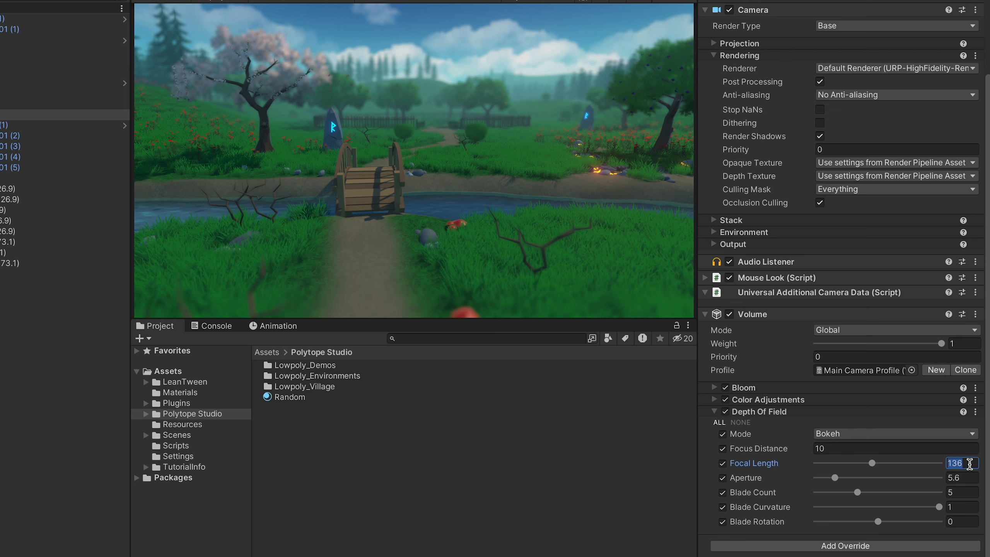
{"action": "mouse_move", "coordinate": [836, 477]}
{"action": "left_mouse_down"}
{"action": "mouse_move", "coordinate": [865, 478]}
{"action": "mouse_move", "coordinate": [821, 482]}
{"action": "left_mouse_up"}
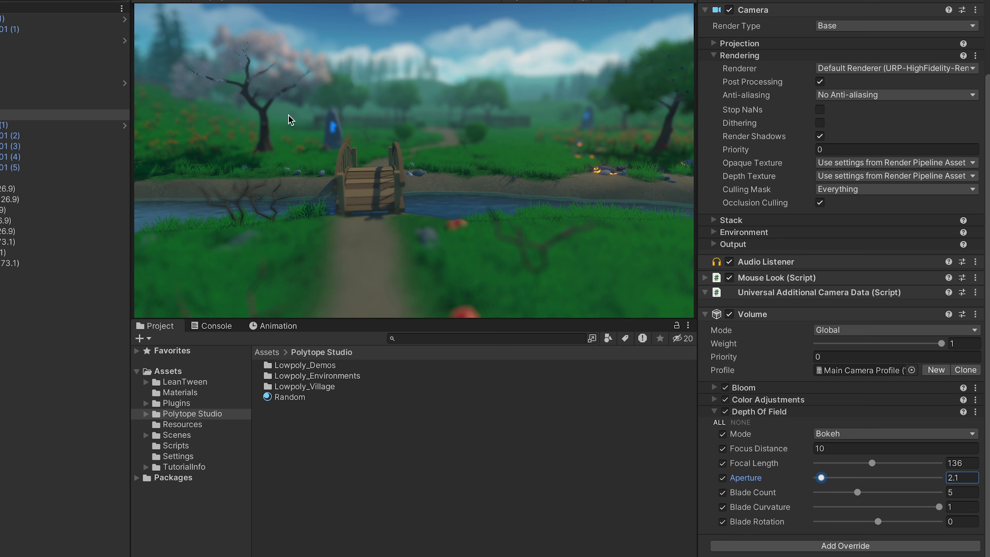
Return Depth Of Field to Gaussian mode with a Max Radius of 1.5 and compare the image with the override off and on
{"action": "left_click", "coordinate": [833, 434]}
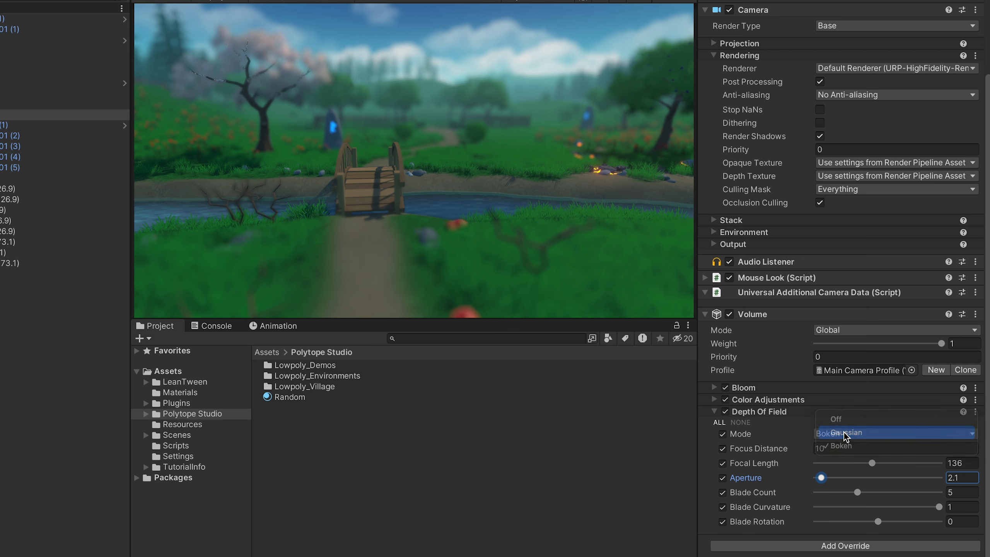
{"action": "left_click", "coordinate": [838, 433]}
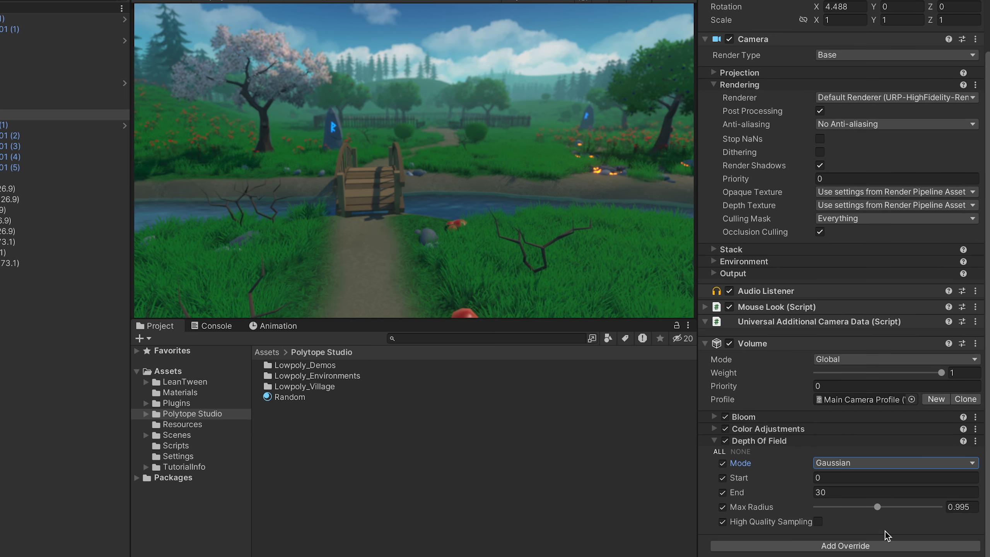
{"action": "left_click_drag", "start_coordinate": [877, 506], "coordinate": [939, 507]}
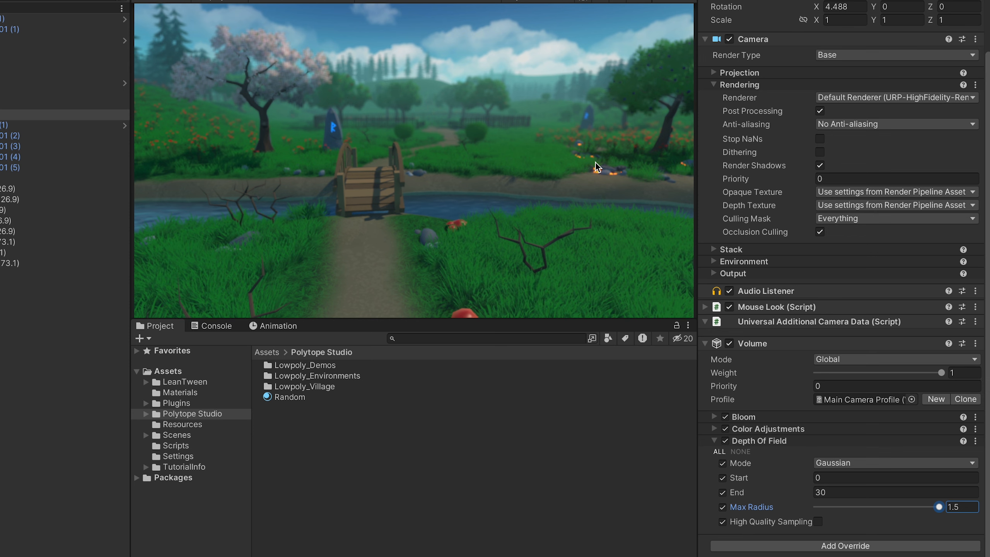
{"action": "left_click", "coordinate": [725, 442]}
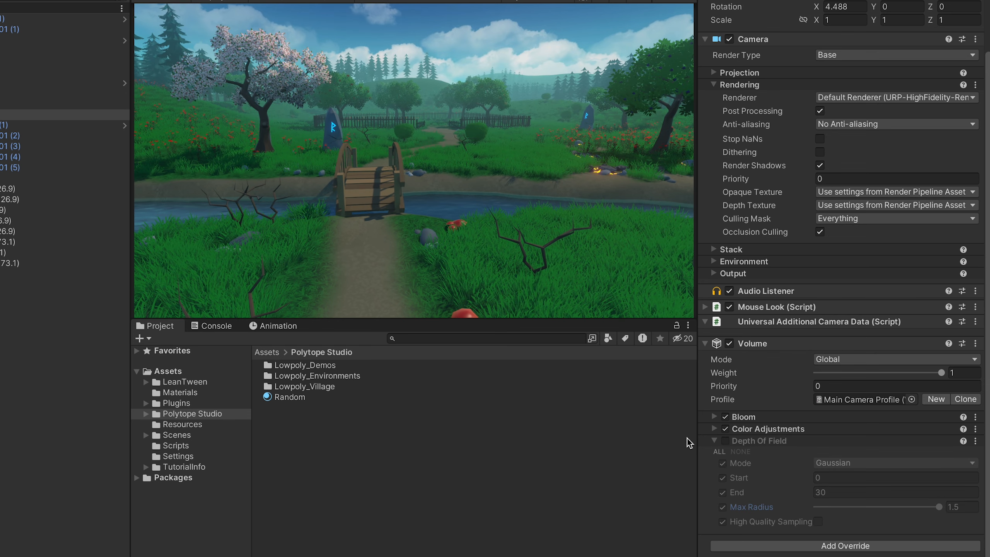
{"action": "left_click", "coordinate": [725, 440]}
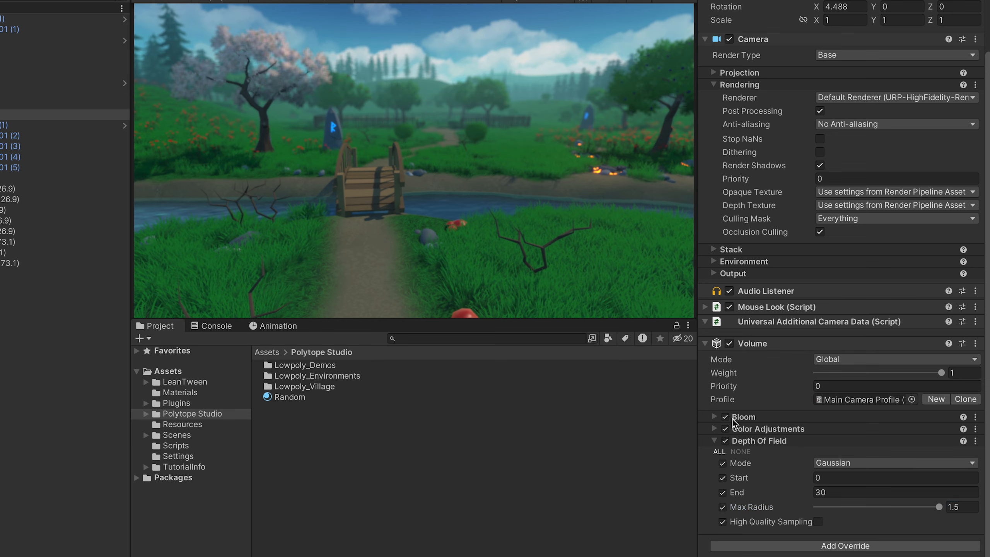
Collapse the Depth Of Field, Camera and Transform sections of the Main Camera
{"action": "left_click", "coordinate": [758, 442]}
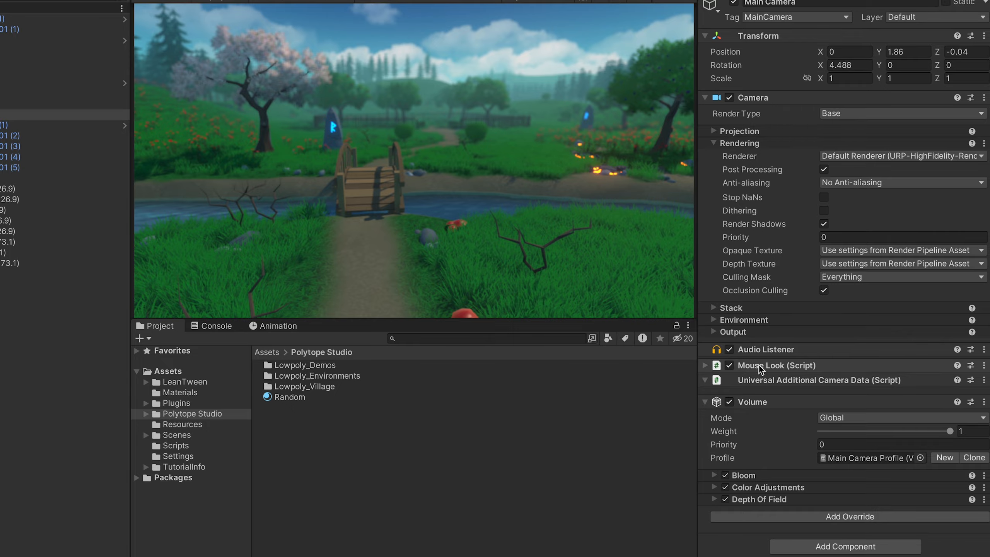
{"action": "left_click", "coordinate": [750, 97]}
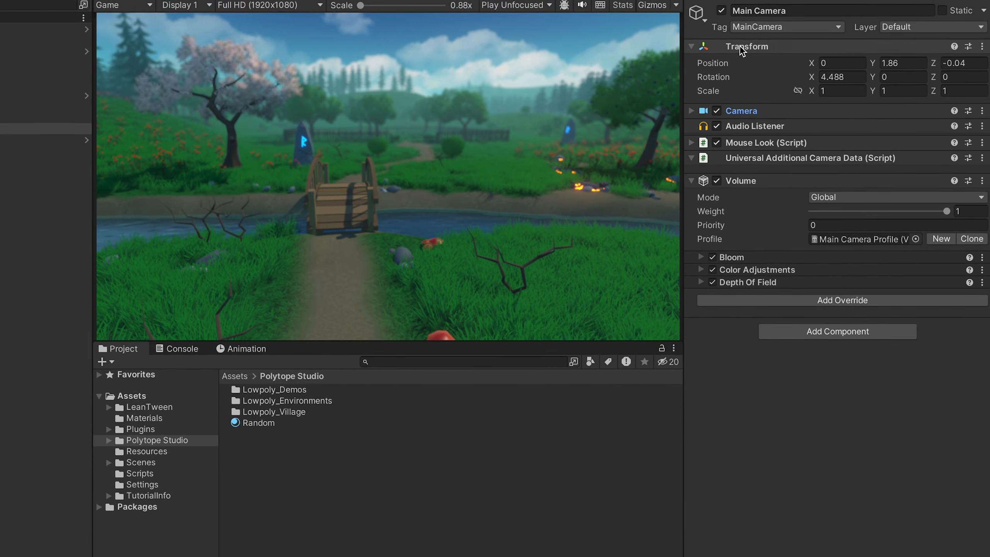
{"action": "left_click", "coordinate": [740, 46]}
Add a Vignette post-processing override to the Volume and activate its Color, Center, Intensity, Smoothness and Rounded settings
{"action": "left_click", "coordinate": [791, 299]}
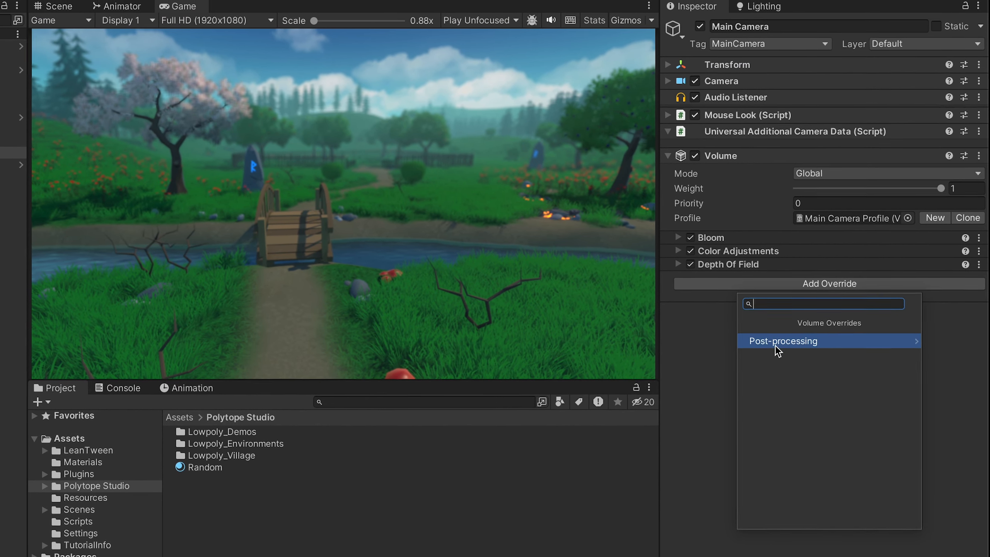
{"action": "left_click", "coordinate": [775, 341]}
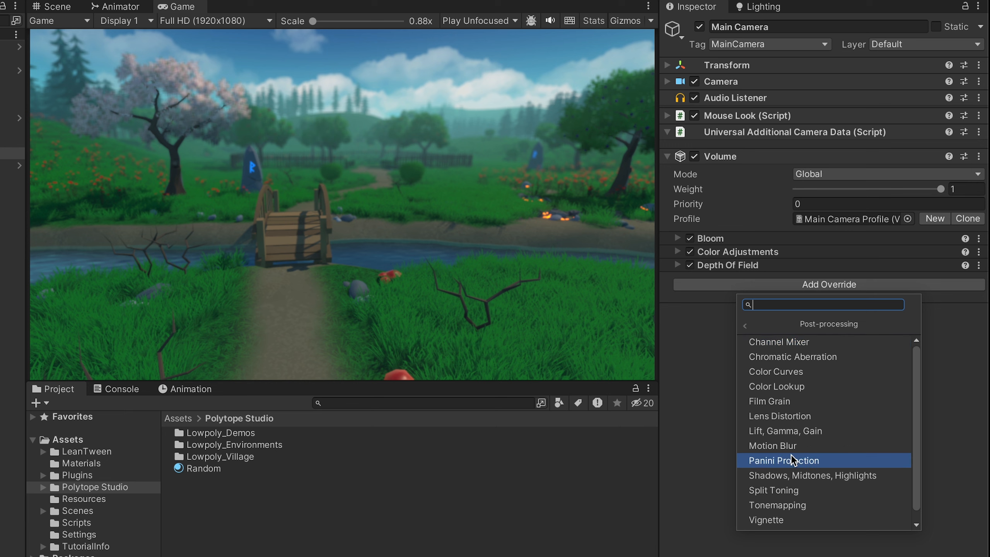
{"action": "left_click", "coordinate": [783, 520]}
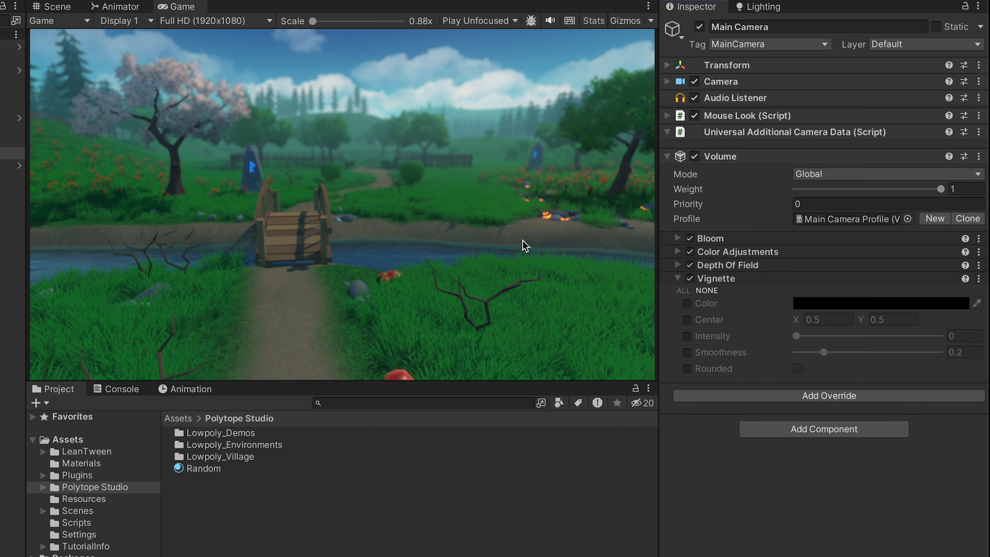
{"action": "left_click", "coordinate": [691, 304]}
{"action": "left_click", "coordinate": [687, 320]}
{"action": "left_click", "coordinate": [687, 336]}
{"action": "left_click", "coordinate": [687, 352]}
{"action": "left_click", "coordinate": [687, 369]}
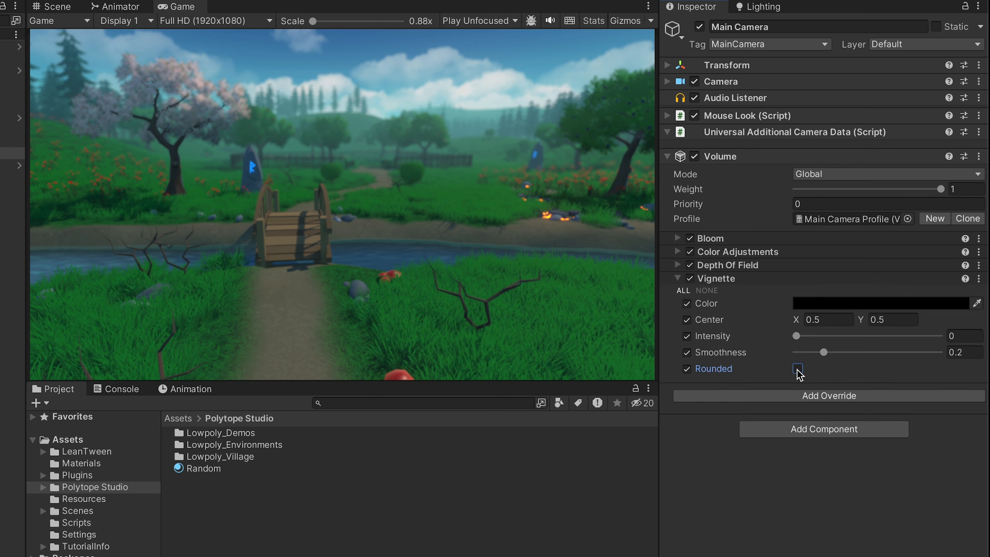
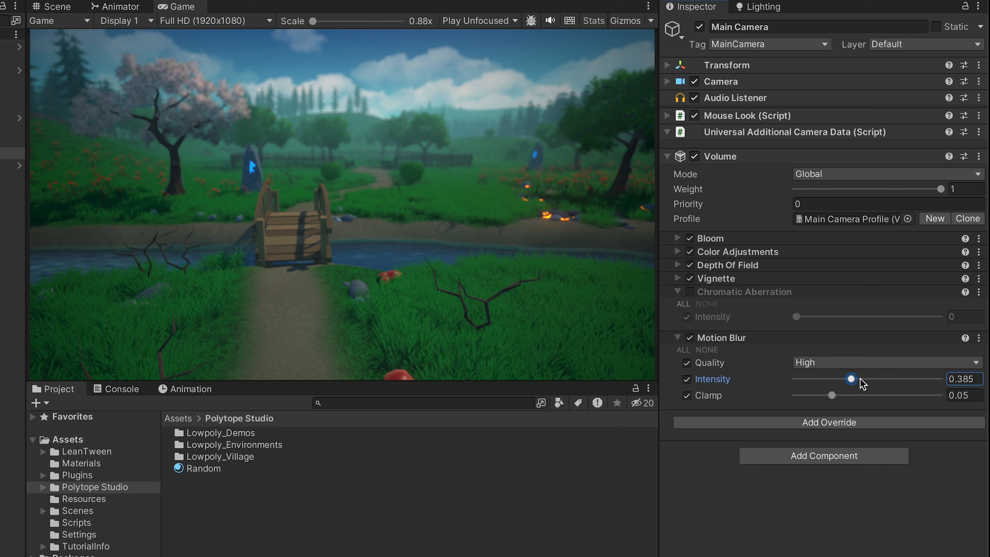
Set the Motion Blur Intensity to 0.5 and compare the running game with Motion Blur off and on
{"action": "left_click", "coordinate": [954, 379]}
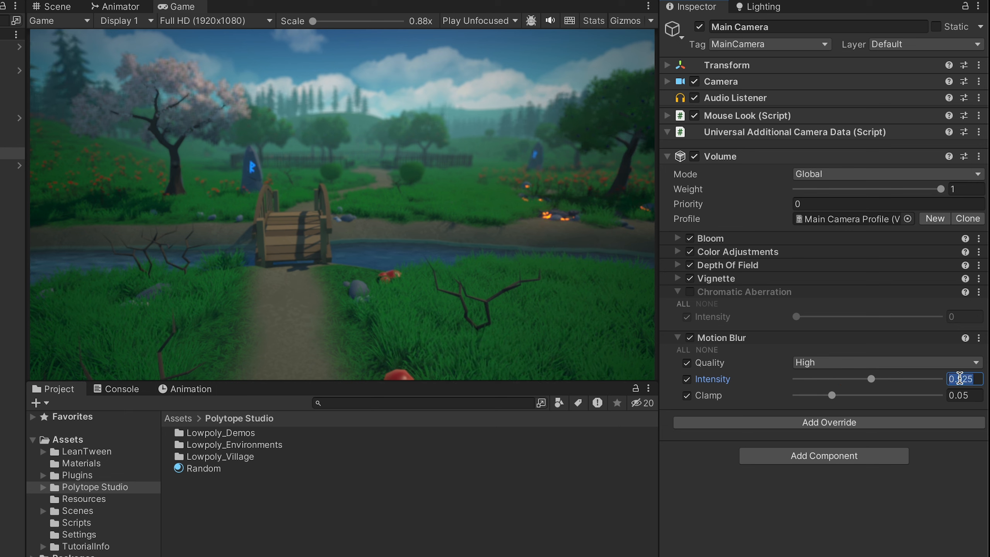
{"action": "type", "text": ".5"}
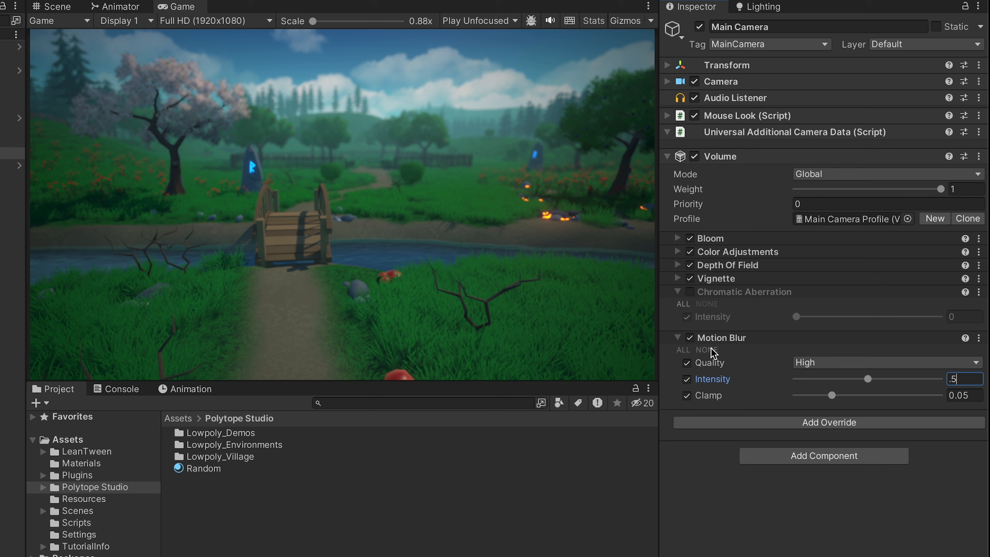
{"action": "left_click", "coordinate": [689, 338]}
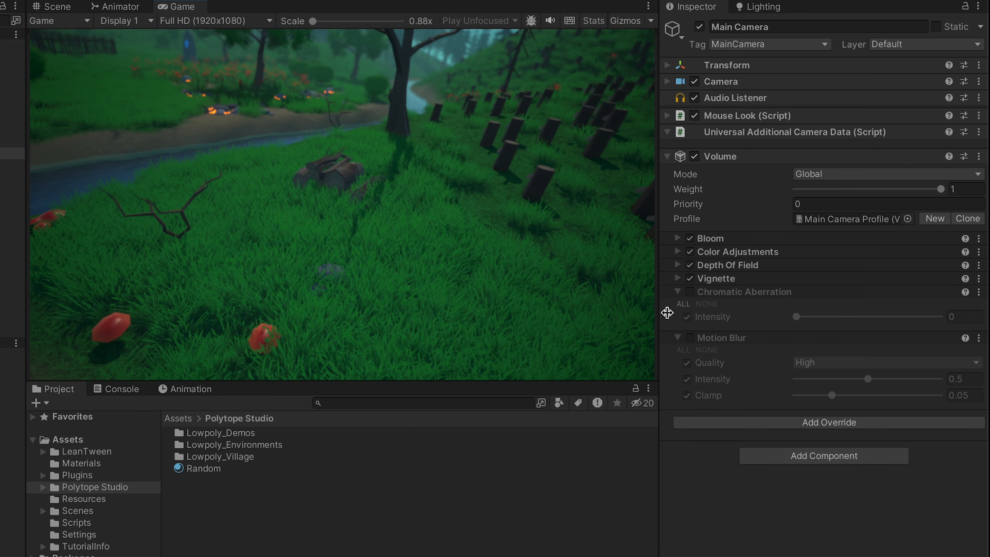
{"action": "left_click", "coordinate": [690, 337]}
{"action": "left_click", "coordinate": [584, 280]}
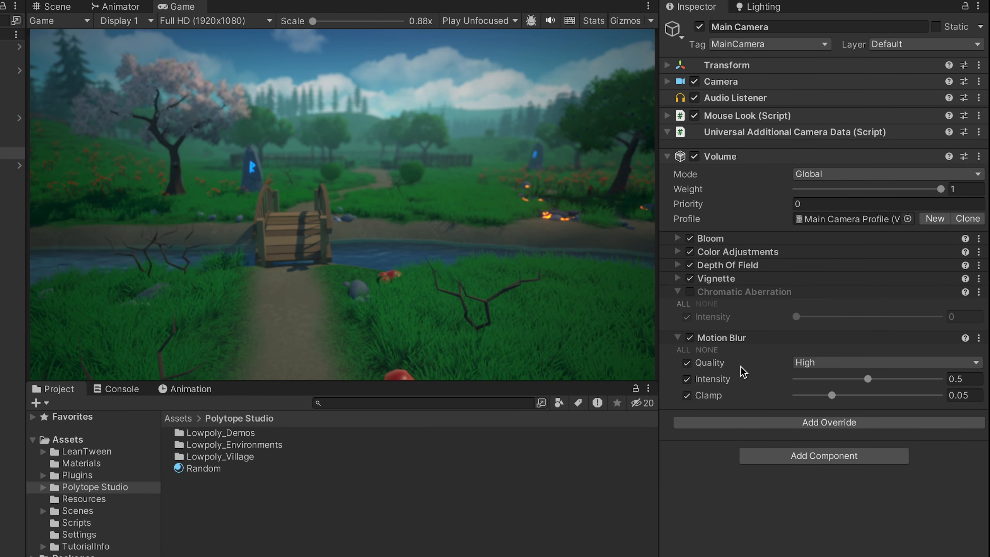
Collapse Motion Blur and add a Color Curves post-processing override to the Volume with all its settings activated
{"action": "left_click", "coordinate": [732, 339]}
{"action": "left_click", "coordinate": [724, 355]}
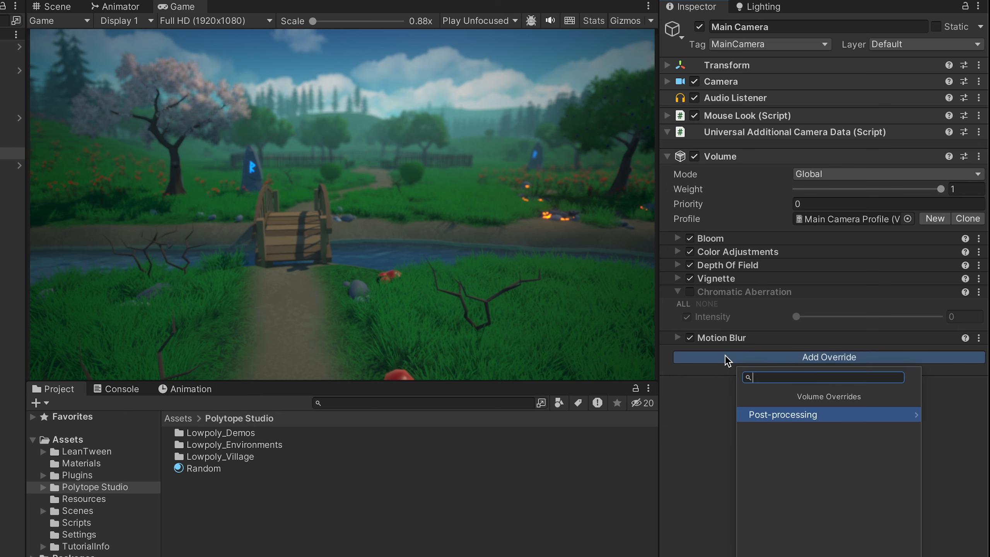
{"action": "left_click", "coordinate": [762, 411]}
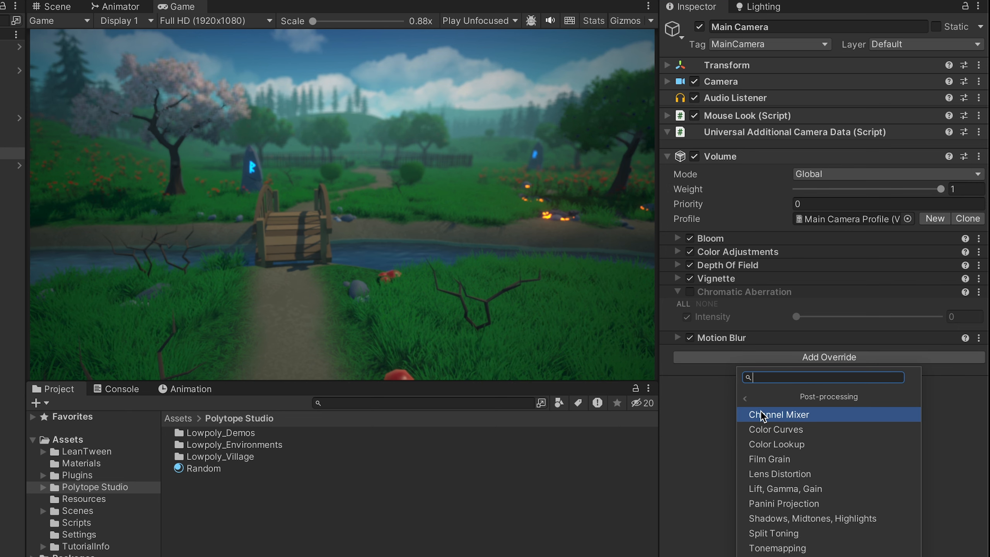
{"action": "left_click", "coordinate": [764, 429]}
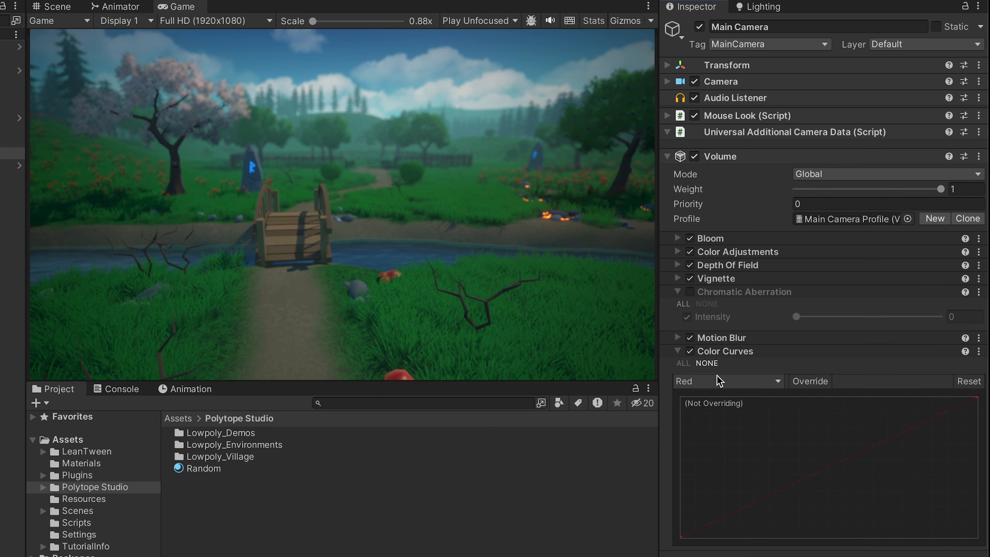
{"action": "left_click", "coordinate": [683, 363]}
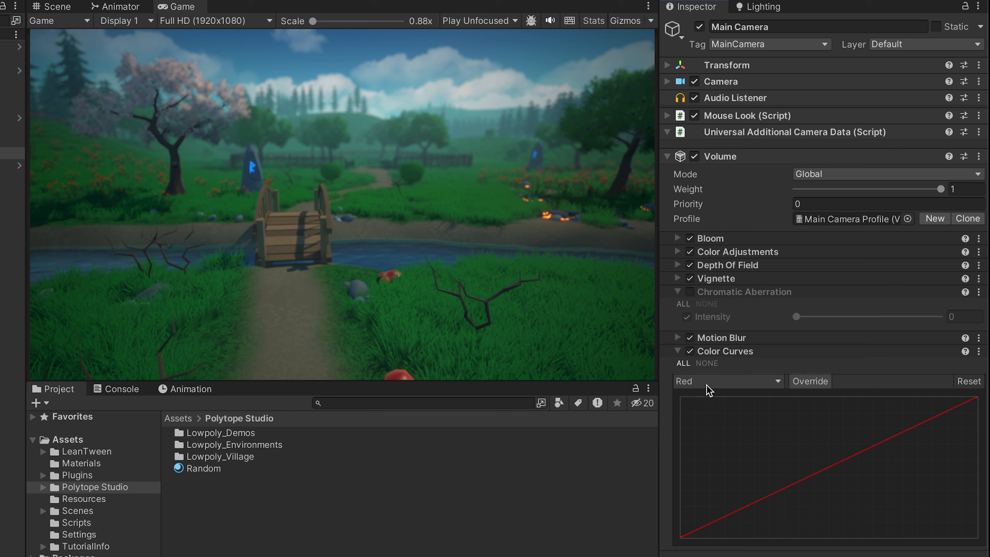
Add a point to the Red color curve and position it at about 0.385, 0.574
{"action": "left_click", "coordinate": [706, 384]}
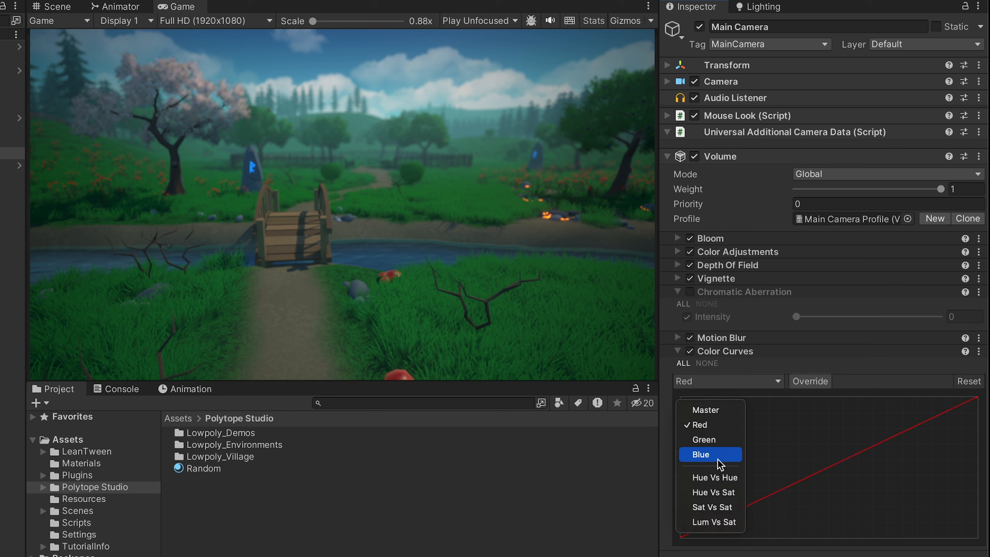
{"action": "left_click", "coordinate": [715, 425]}
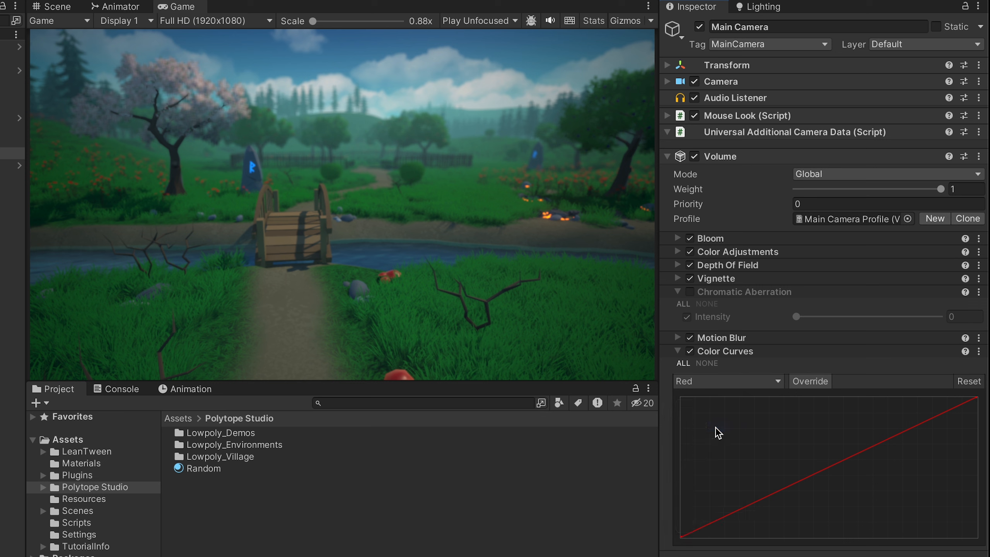
{"action": "double_click", "coordinate": [834, 465]}
{"action": "left_click_drag", "start_coordinate": [837, 464], "coordinate": [785, 432]}
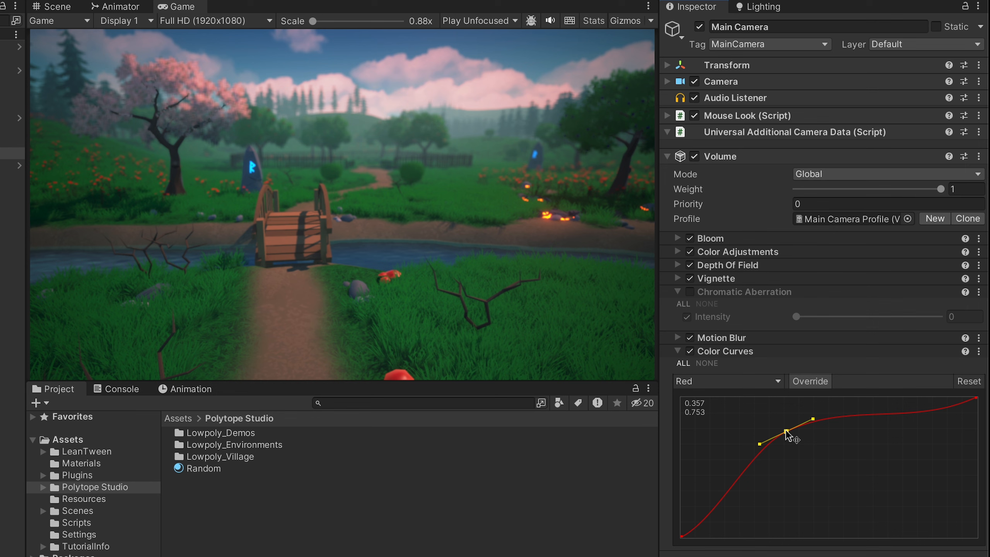
{"action": "left_click_drag", "start_coordinate": [787, 432], "coordinate": [794, 456]}
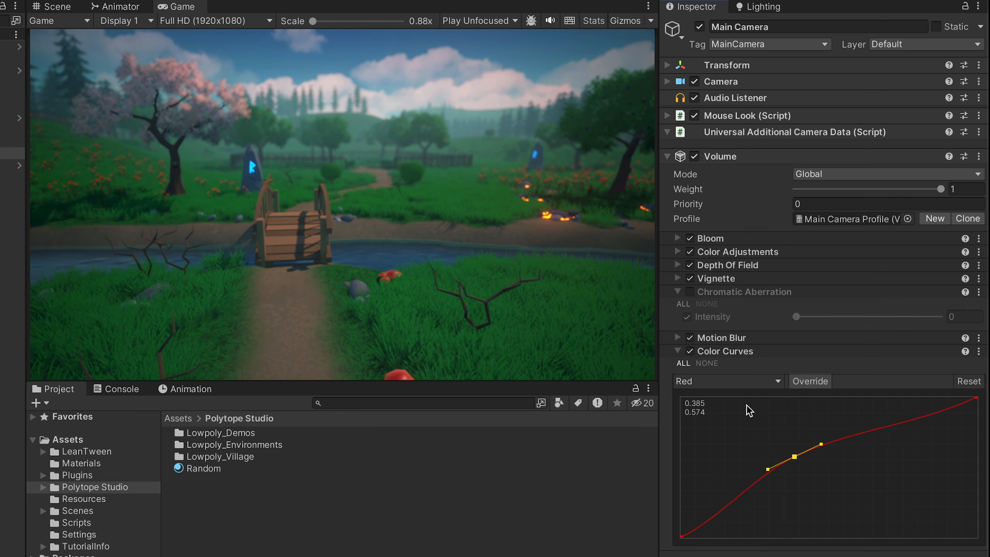
Add a point to the Green color curve at about 0.522, 0.432, and disable and collapse the Color Curves override
{"action": "left_click", "coordinate": [738, 384]}
{"action": "left_click", "coordinate": [725, 436]}
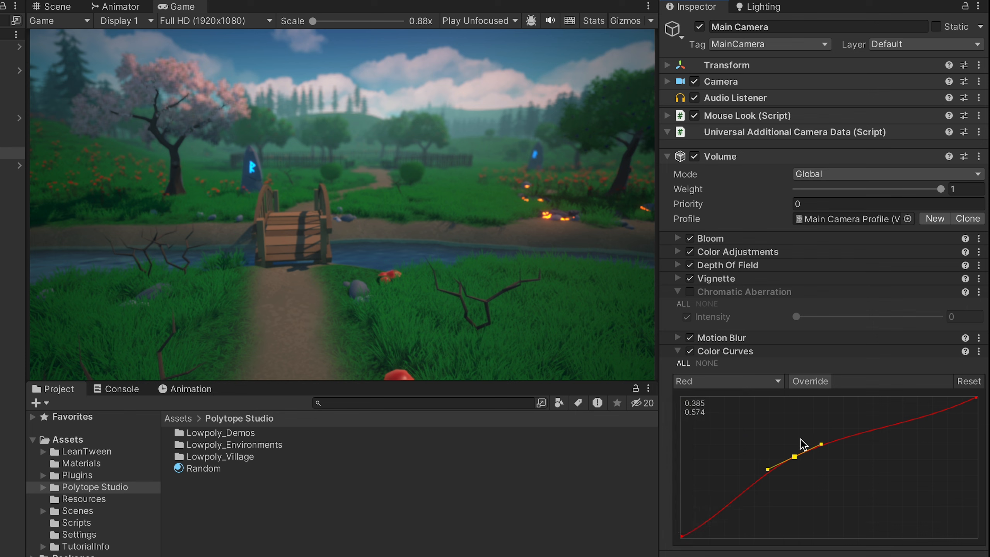
{"action": "double_click", "coordinate": [836, 461]}
{"action": "mouse_move", "coordinate": [837, 463]}
{"action": "left_mouse_down"}
{"action": "mouse_move", "coordinate": [808, 446]}
{"action": "mouse_move", "coordinate": [834, 477]}
{"action": "left_mouse_up"}
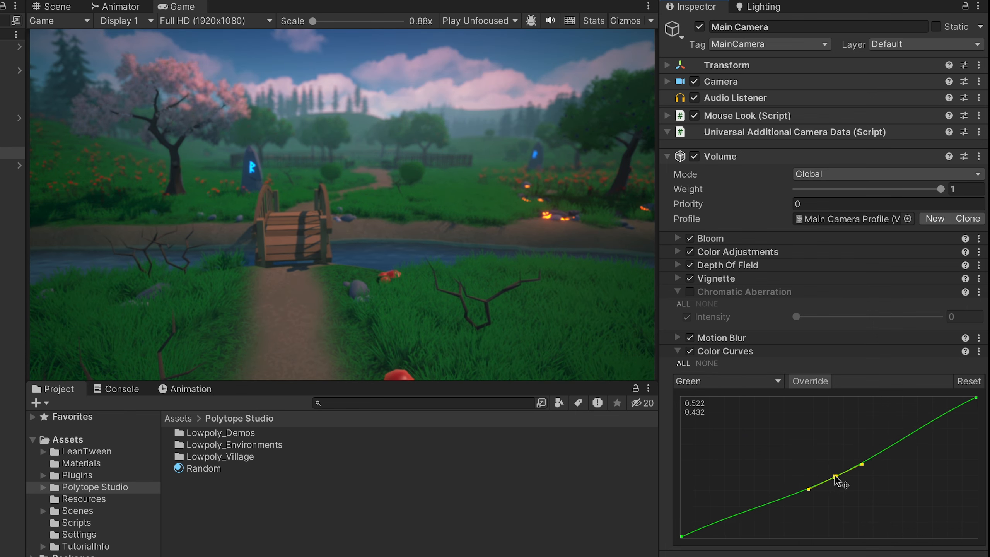
{"action": "left_click", "coordinate": [690, 352]}
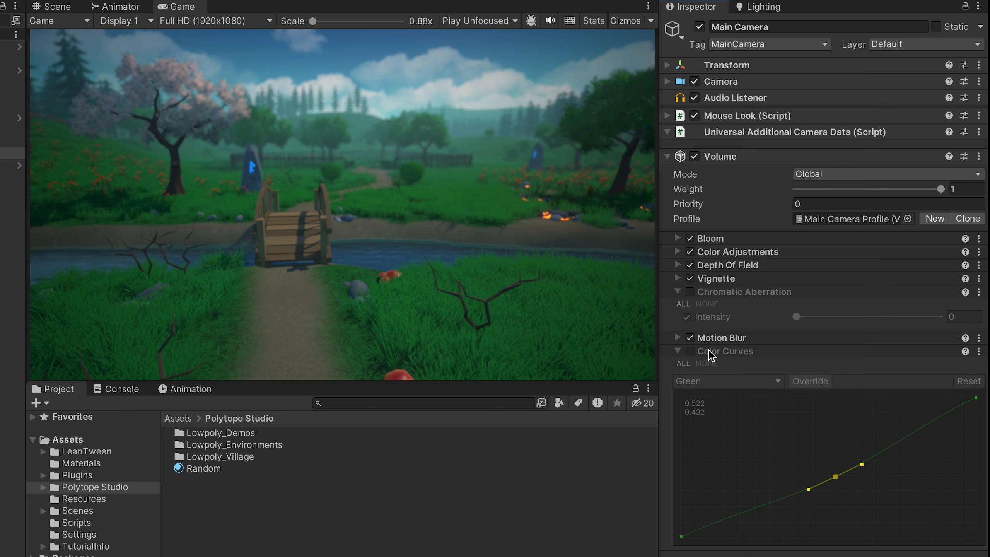
{"action": "left_click", "coordinate": [707, 351]}
Add a Color Lookup override to the Volume with Lookup Texture left inactive, and disable and collapse it
{"action": "left_click", "coordinate": [784, 373]}
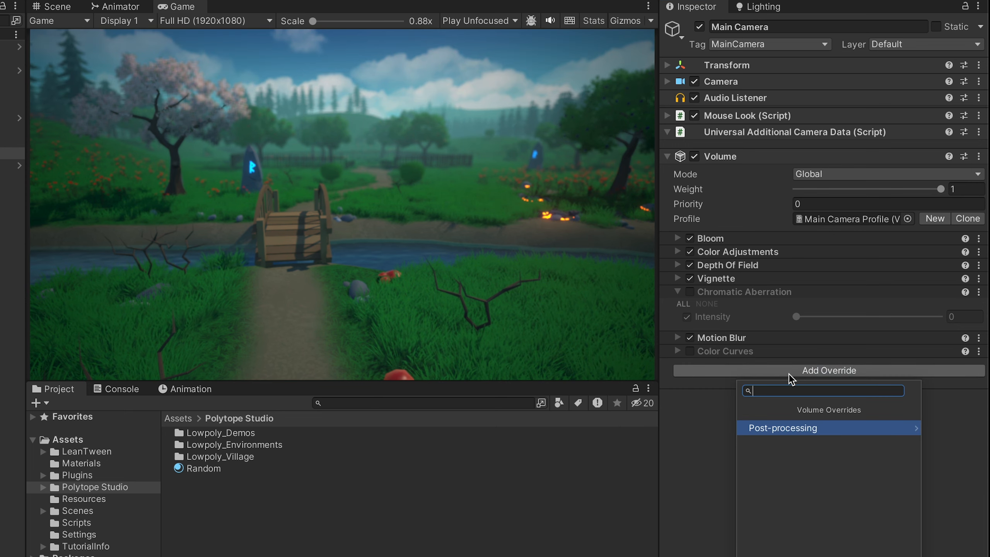
{"action": "left_click", "coordinate": [806, 429]}
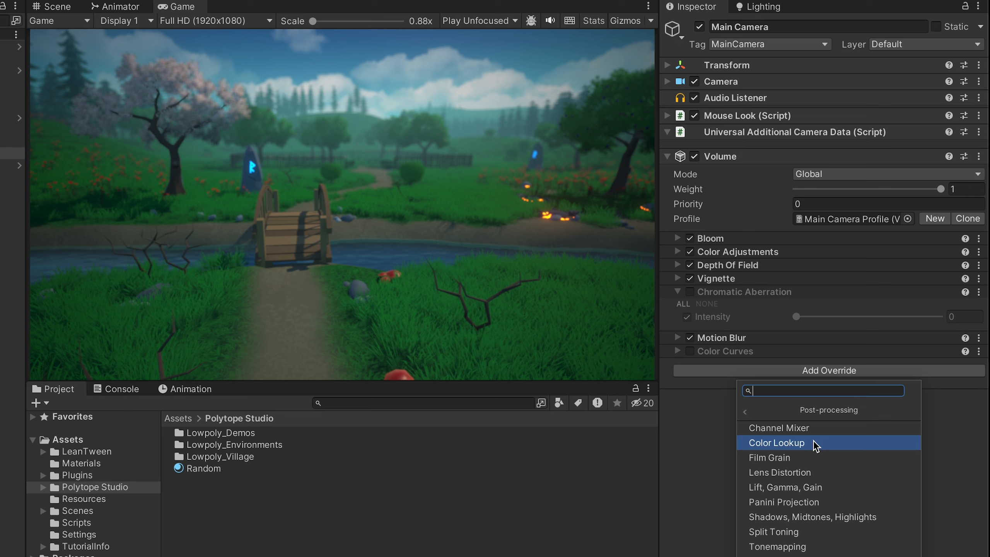
{"action": "left_click", "coordinate": [816, 445]}
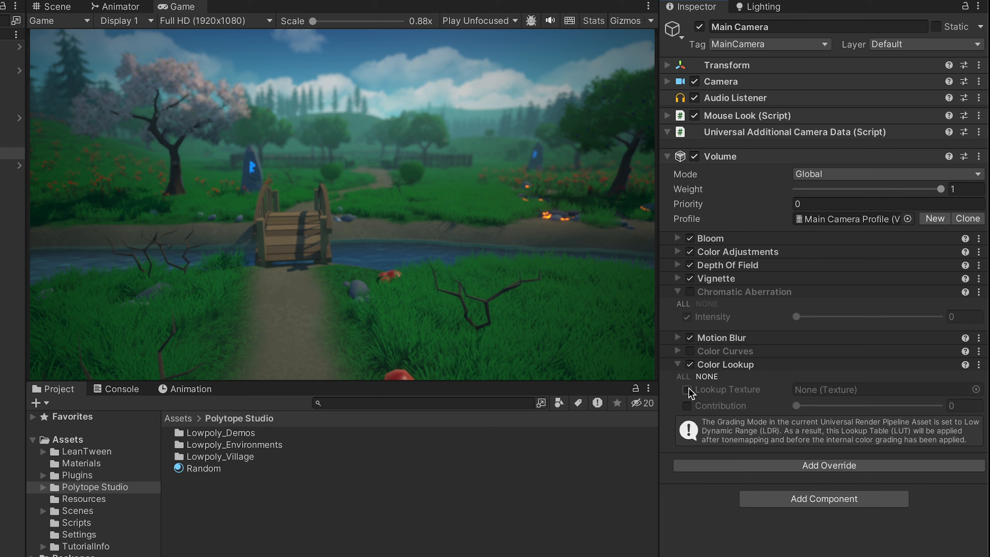
{"action": "left_click", "coordinate": [687, 390]}
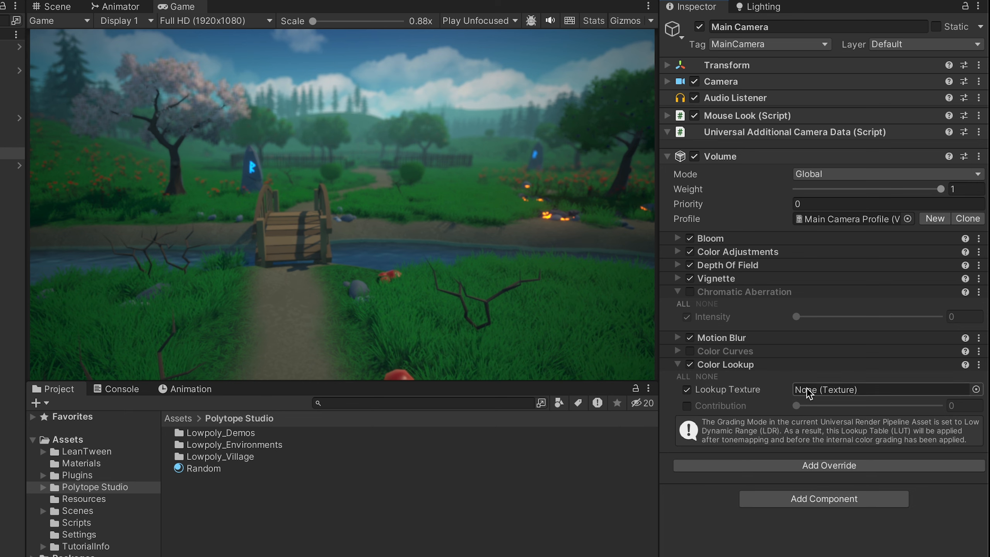
{"action": "left_click", "coordinate": [687, 389]}
{"action": "left_click", "coordinate": [690, 365]}
{"action": "left_click", "coordinate": [701, 365]}
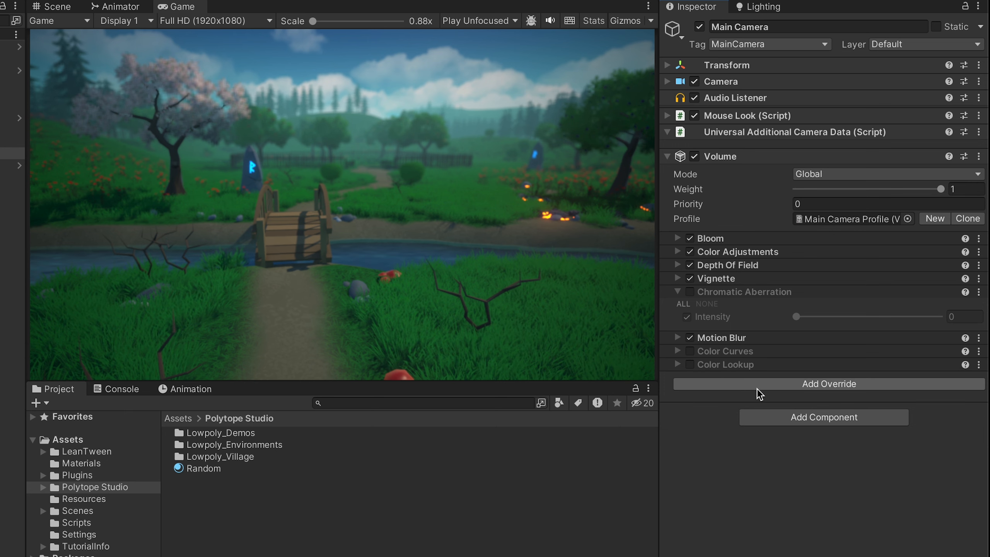
Add a Film Grain override to the Volume and activate its Type, Intensity and Response settings
{"action": "left_click", "coordinate": [757, 384]}
{"action": "left_click", "coordinate": [776, 441]}
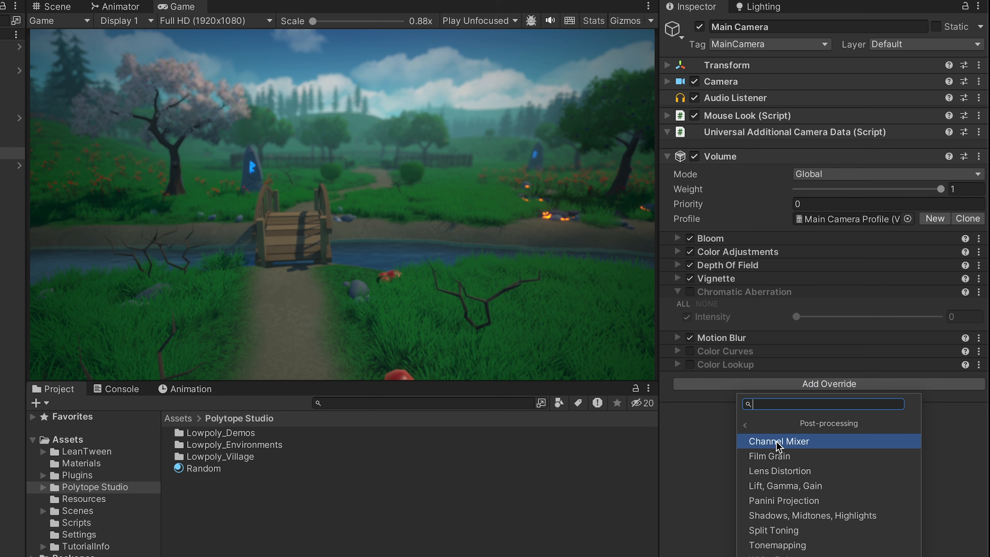
{"action": "left_click", "coordinate": [783, 457]}
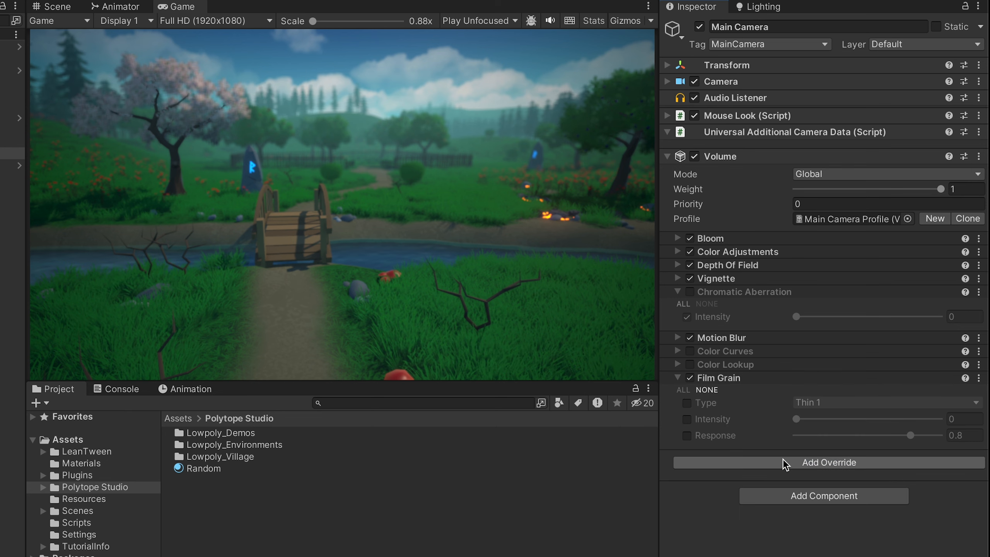
{"action": "left_click", "coordinate": [687, 403]}
{"action": "left_click", "coordinate": [686, 419]}
{"action": "left_click", "coordinate": [687, 435]}
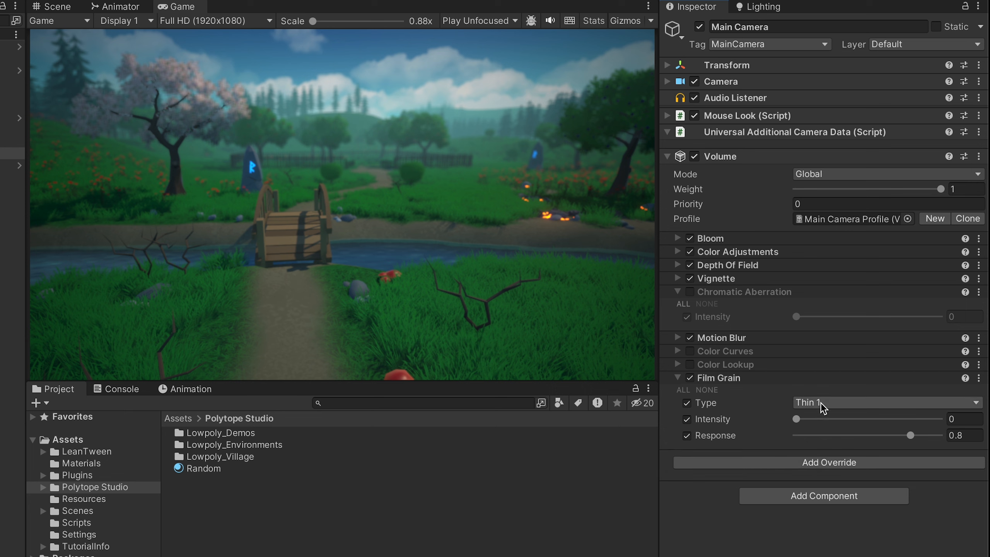
Set the Film Grain Type to Medium 2 and its Intensity to 1
{"action": "left_click", "coordinate": [808, 404]}
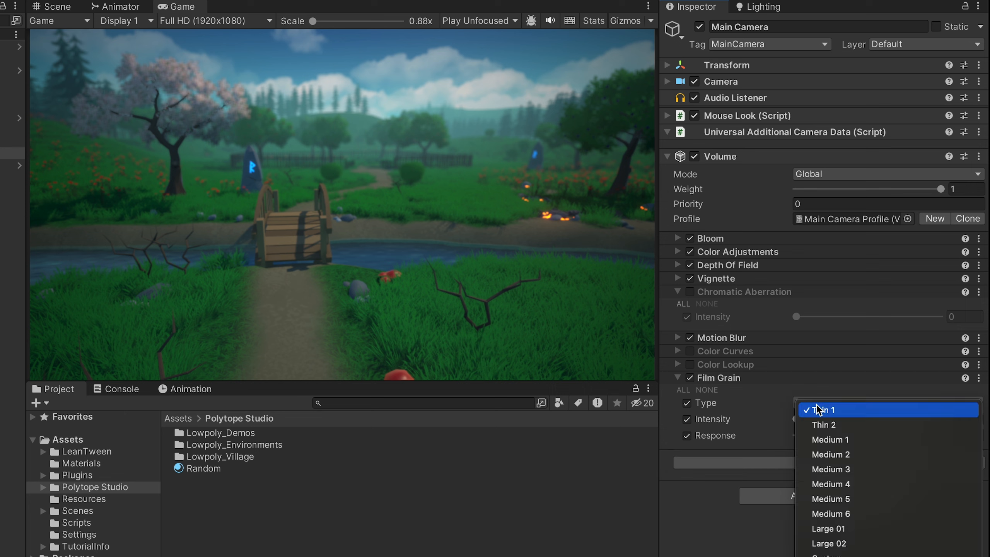
{"action": "left_click", "coordinate": [830, 455]}
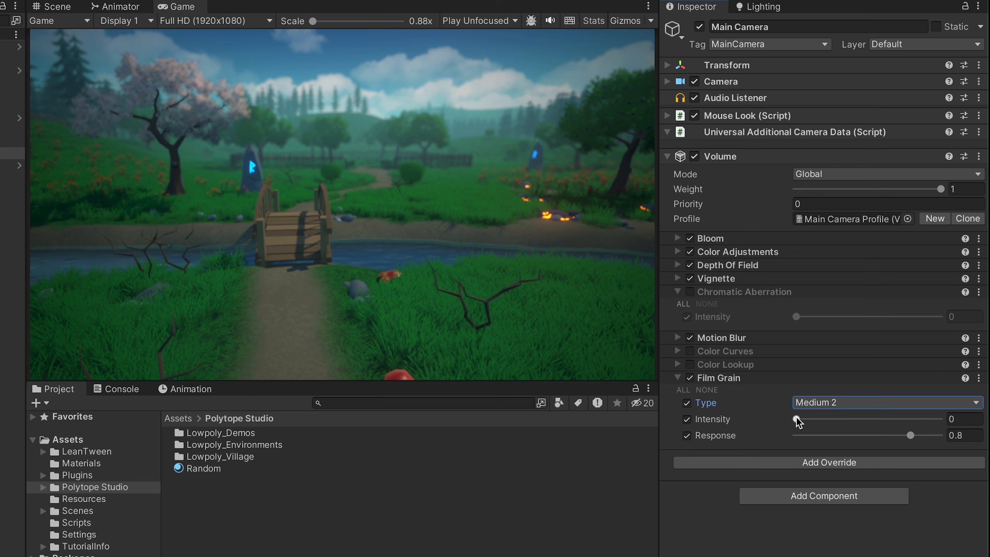
{"action": "left_click_drag", "start_coordinate": [796, 418], "coordinate": [963, 419]}
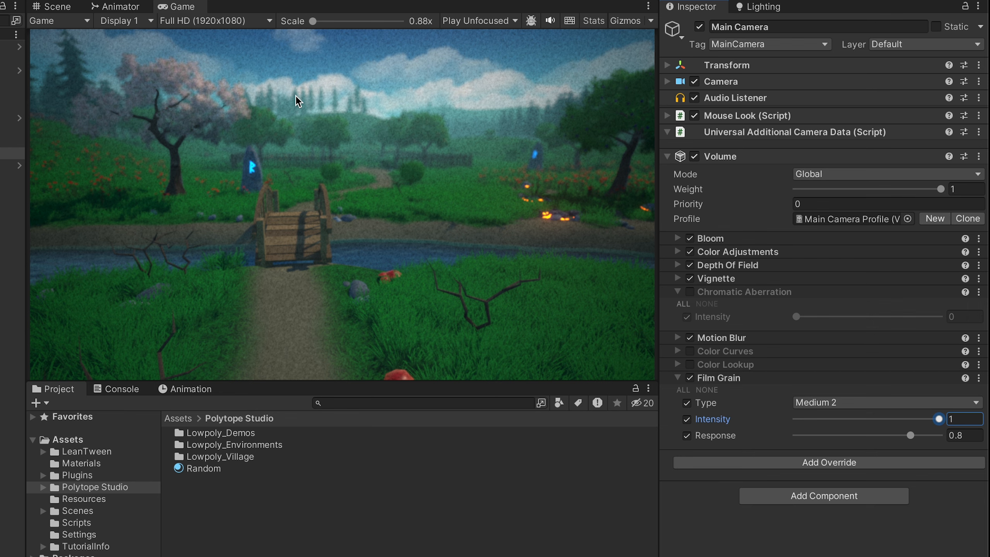
Look around in the running game to check the grain effect and disable the Film Grain override
{"action": "left_click", "coordinate": [569, 203]}
{"action": "left_click", "coordinate": [336, 1]}
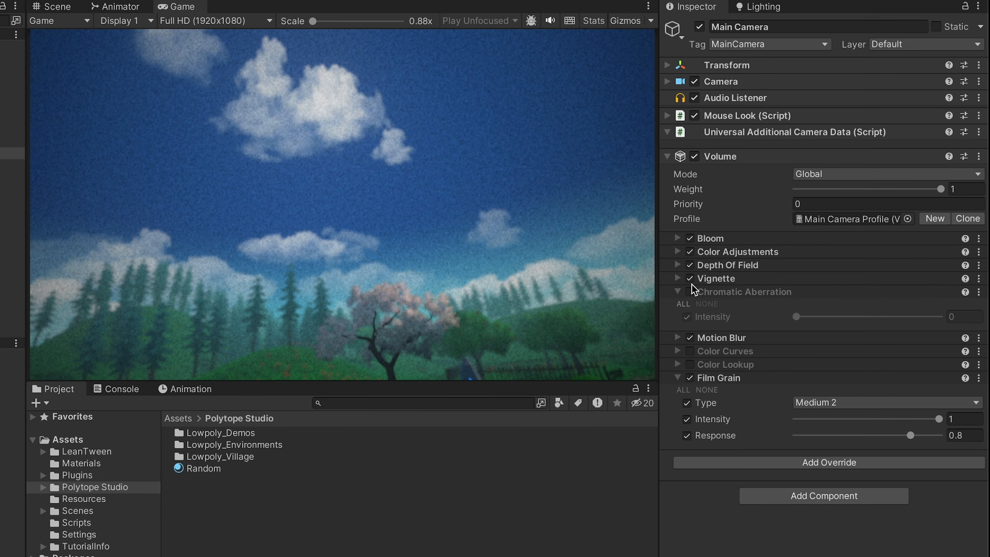
{"action": "left_click", "coordinate": [689, 377]}
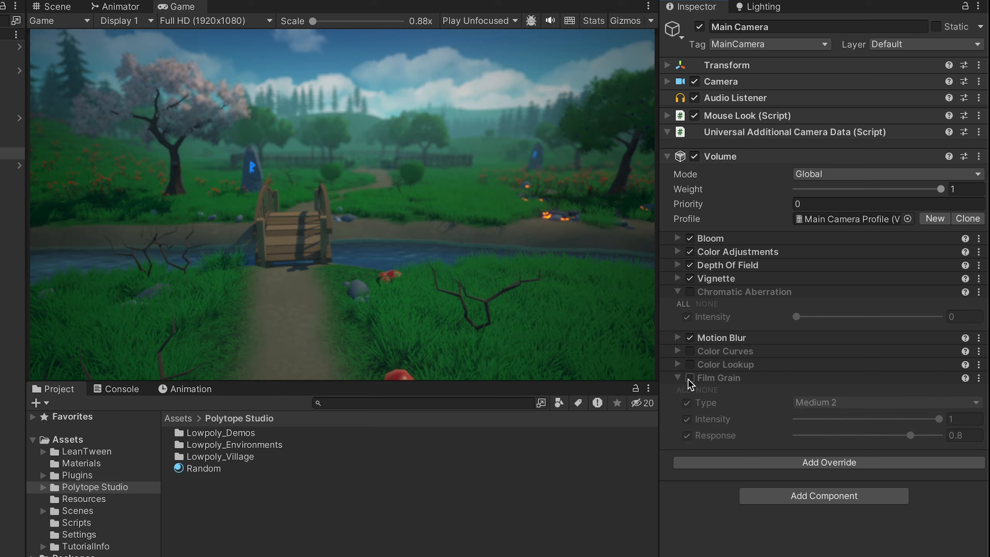
Add a Lens Distortion override to the Volume and activate its Intensity, X Multiplier, Y Multiplier, Center and Scale settings
{"action": "left_click", "coordinate": [755, 462]}
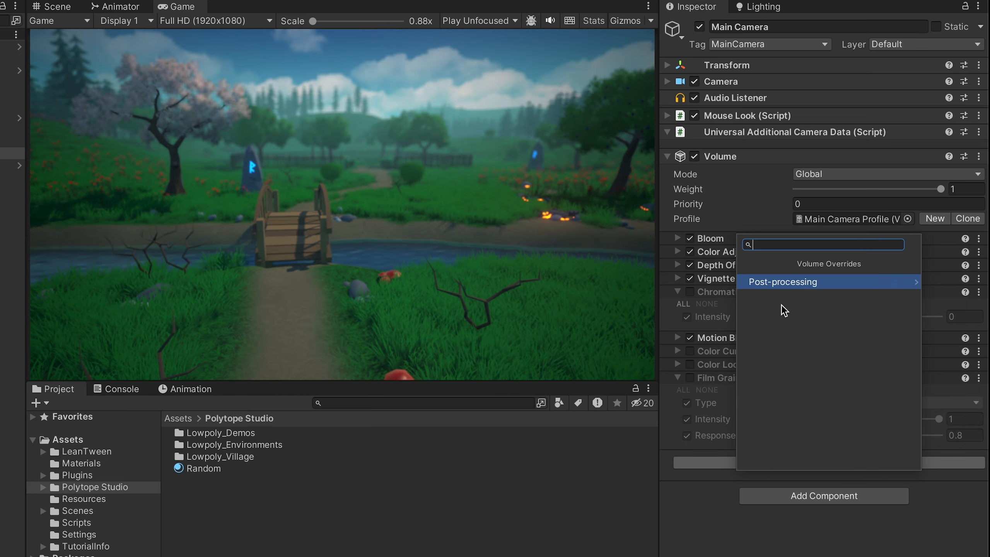
{"action": "left_click", "coordinate": [782, 283]}
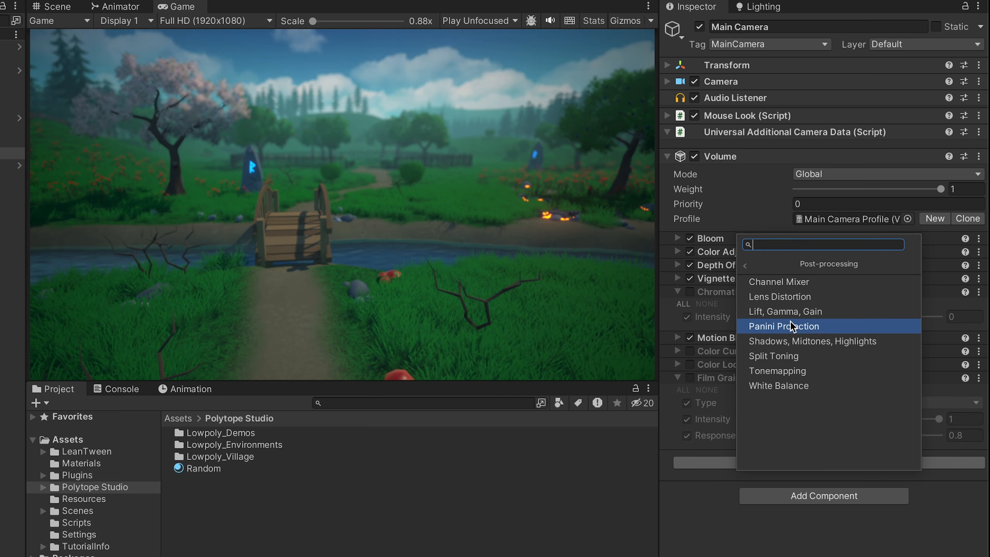
{"action": "left_click", "coordinate": [794, 297]}
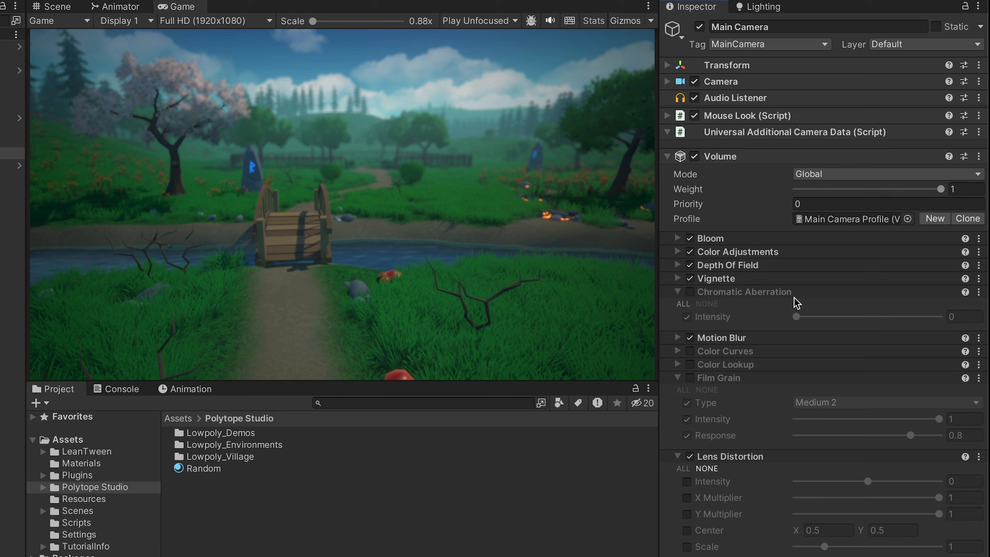
{"action": "left_click", "coordinate": [687, 481]}
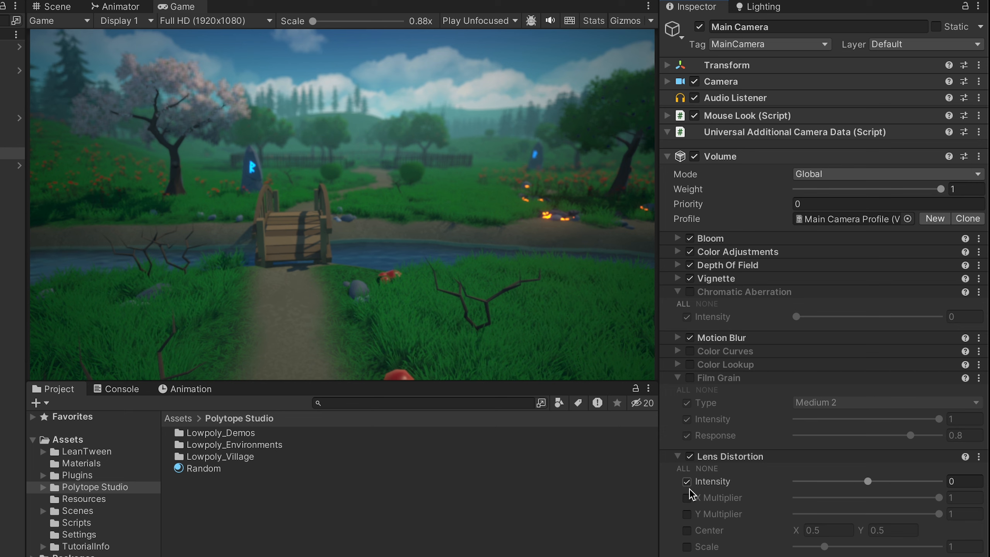
{"action": "left_click", "coordinate": [686, 498]}
{"action": "left_click", "coordinate": [686, 514]}
{"action": "left_click", "coordinate": [687, 530]}
{"action": "left_click", "coordinate": [687, 547]}
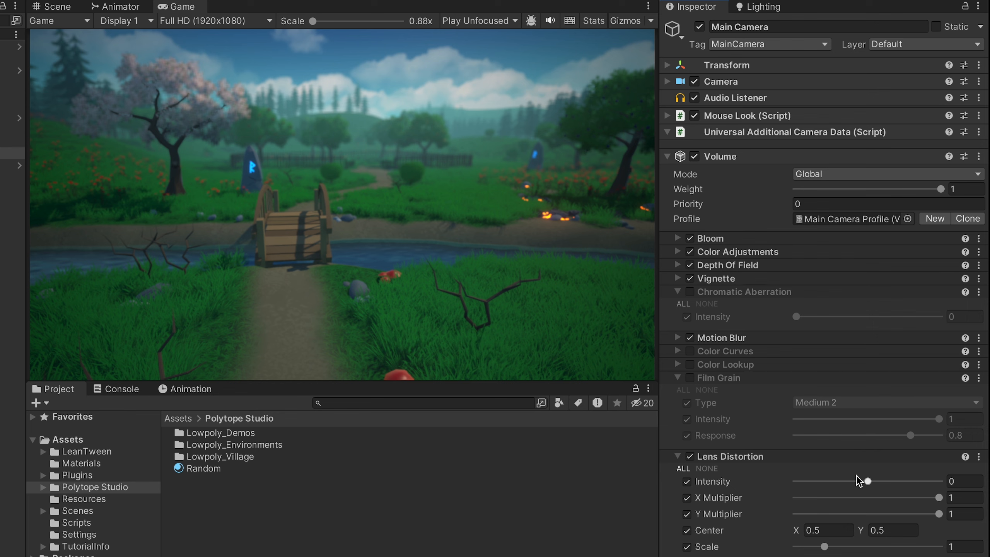
Set the Lens Distortion Intensity to -0.89 and try out the X and Y Multipliers, leaving both at 1
{"action": "left_click_drag", "start_coordinate": [869, 482], "coordinate": [805, 486]}
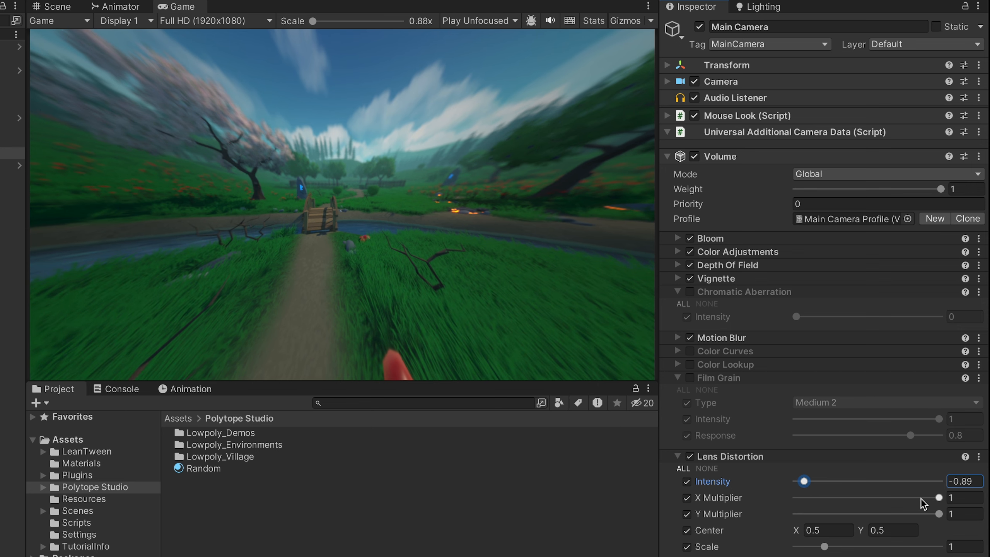
{"action": "left_click_drag", "start_coordinate": [936, 496], "coordinate": [943, 515]}
{"action": "left_click", "coordinate": [823, 530]}
{"action": "left_click", "coordinate": [560, 289]}
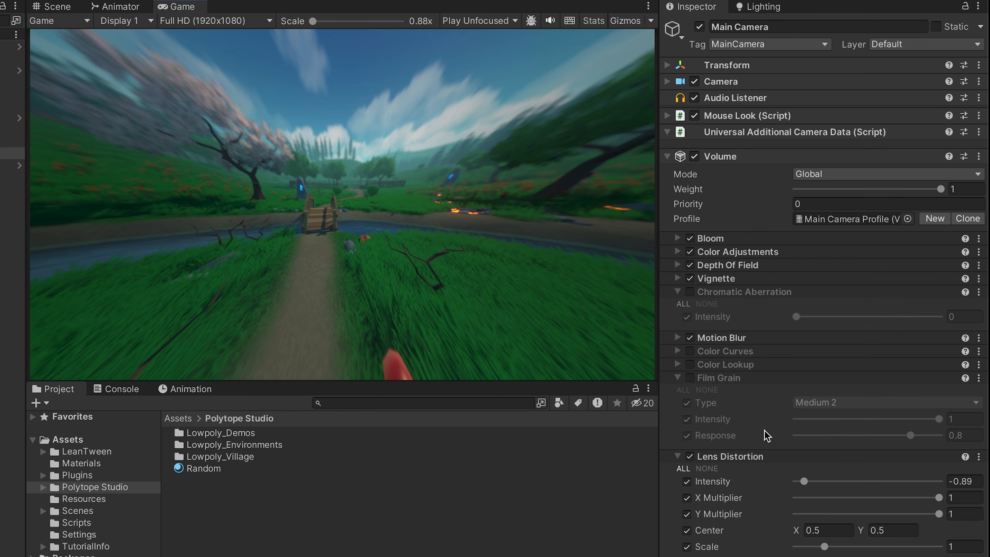
Set the Lens Distortion Scale to 0.01, and disable and collapse the override
{"action": "mouse_move", "coordinate": [825, 546]}
{"action": "left_mouse_down"}
{"action": "mouse_move", "coordinate": [953, 551]}
{"action": "mouse_move", "coordinate": [708, 550]}
{"action": "left_mouse_up"}
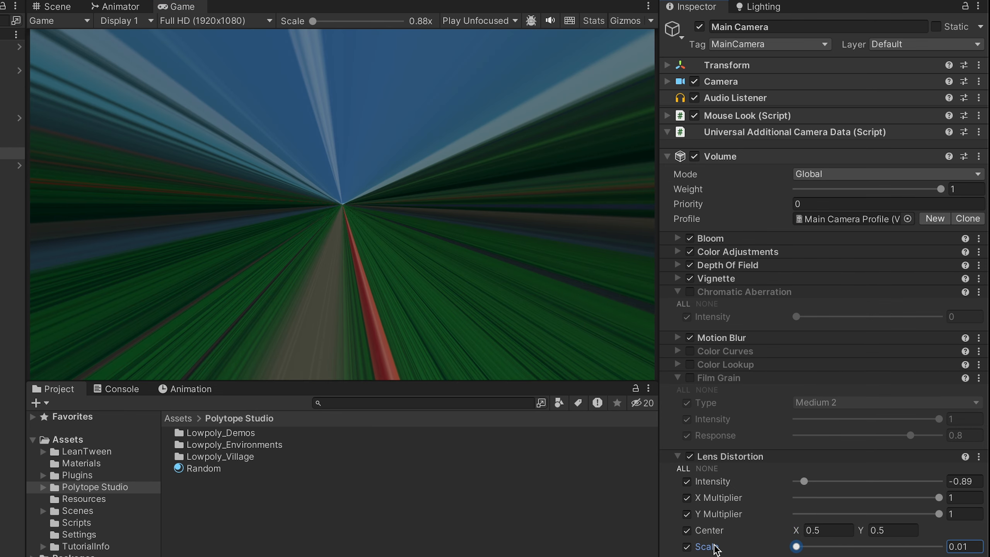
{"action": "left_click", "coordinate": [690, 456]}
{"action": "left_click", "coordinate": [704, 455]}
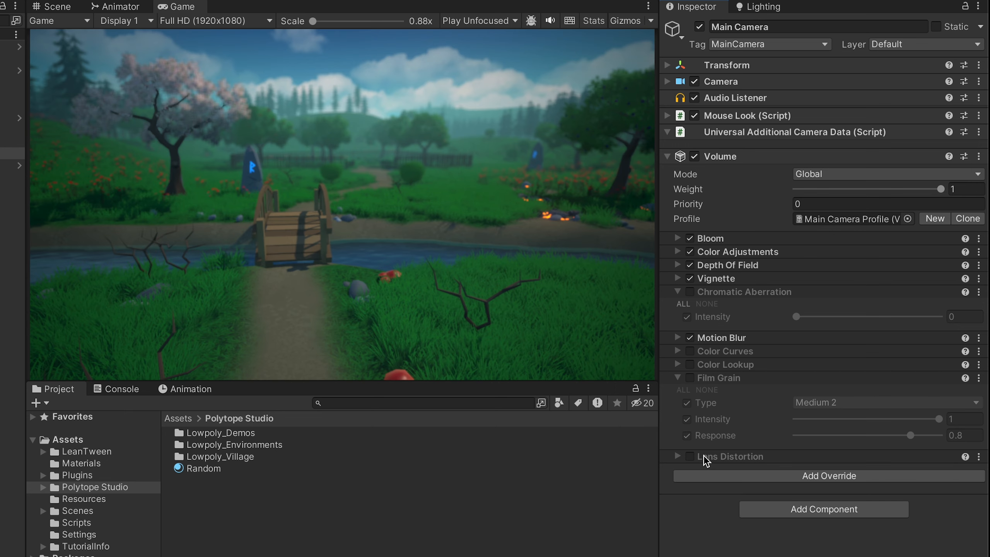
Add a White Balance override to the Volume and activate its Temperature and Tint settings
{"action": "left_click", "coordinate": [746, 478]}
{"action": "left_click", "coordinate": [820, 297]}
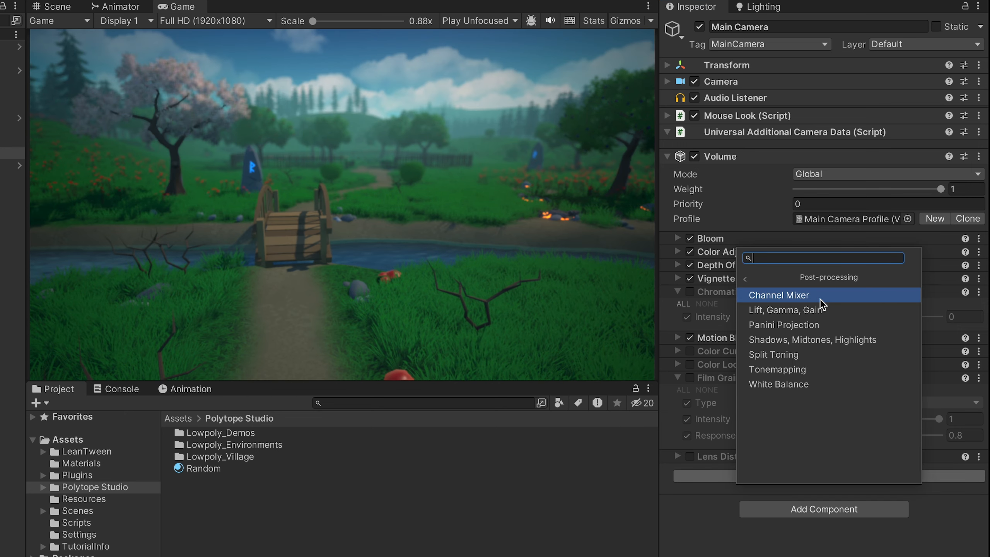
{"action": "left_click", "coordinate": [811, 384]}
{"action": "left_click", "coordinate": [687, 496]}
{"action": "left_click", "coordinate": [686, 509]}
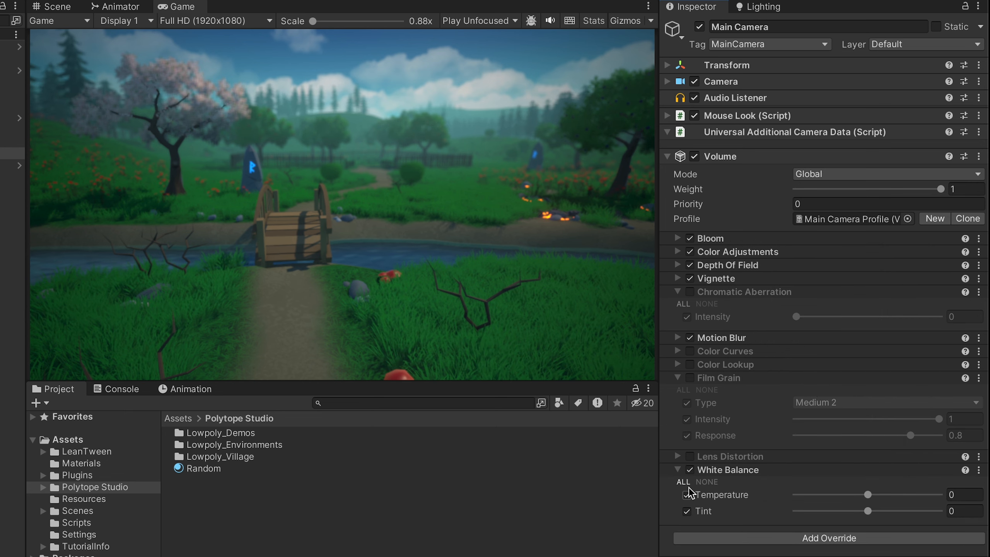
Set the Color Adjustments Post Exposure to 0 and collapse the override
{"action": "left_click", "coordinate": [722, 336]}
{"action": "left_click", "coordinate": [723, 336]}
{"action": "left_click", "coordinate": [718, 252]}
{"action": "left_click", "coordinate": [799, 277]}
{"action": "type", "text": "0"}
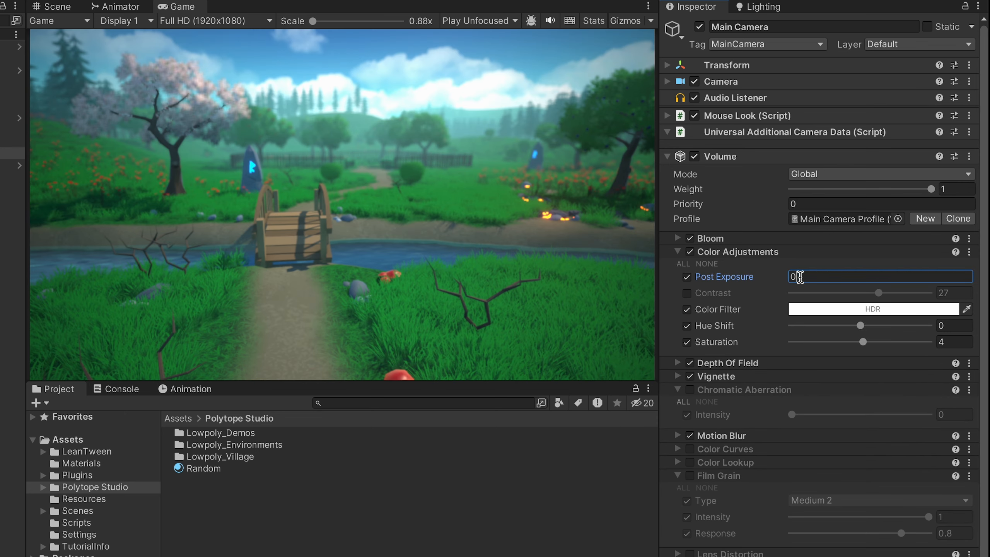
{"action": "key", "text": "Return"}
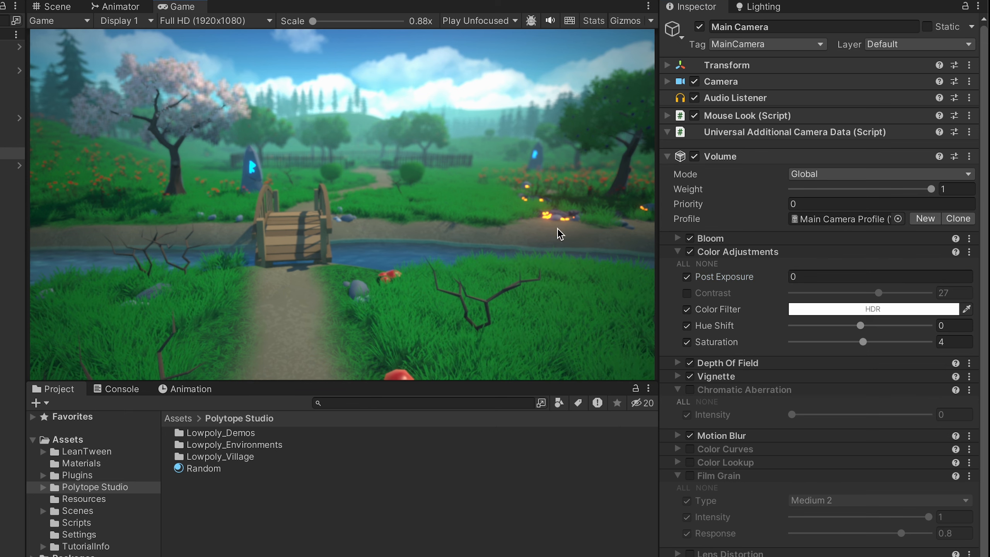
{"action": "left_click", "coordinate": [738, 253]}
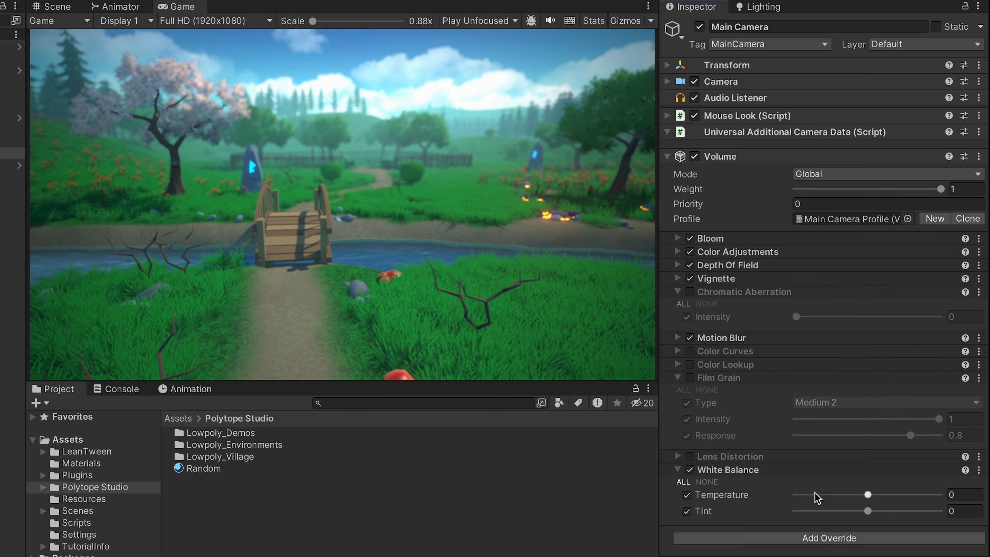
Try White Balance Temperature at -100, set Temperature to 54 and Tint to -25, and collapse the override
{"action": "left_click_drag", "start_coordinate": [868, 496], "coordinate": [648, 523]}
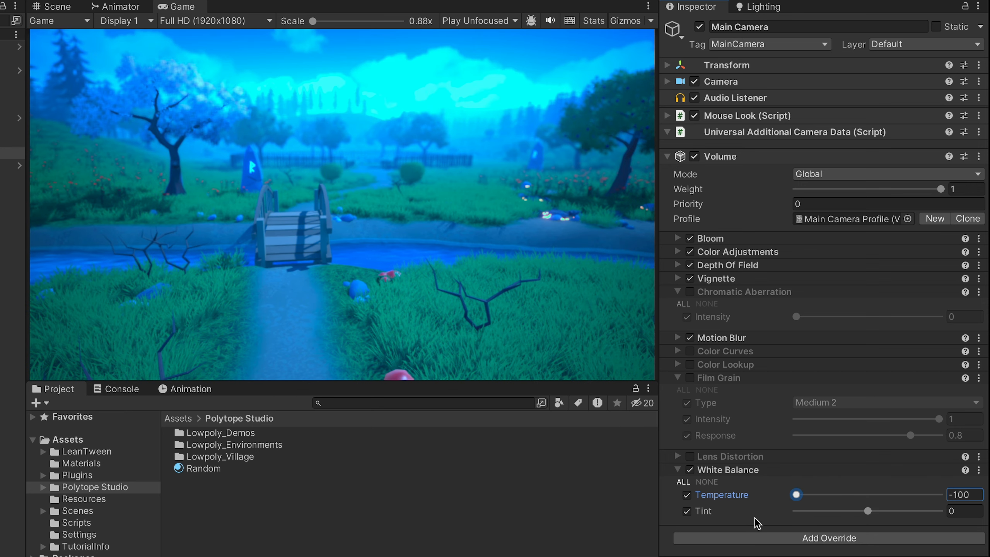
{"action": "left_click_drag", "start_coordinate": [796, 495], "coordinate": [850, 512]}
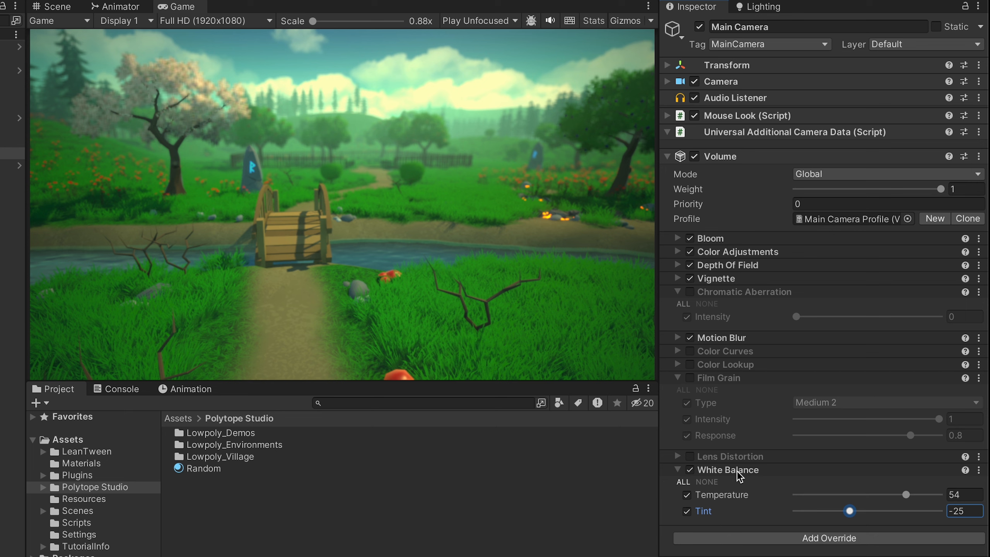
{"action": "left_click", "coordinate": [736, 470]}
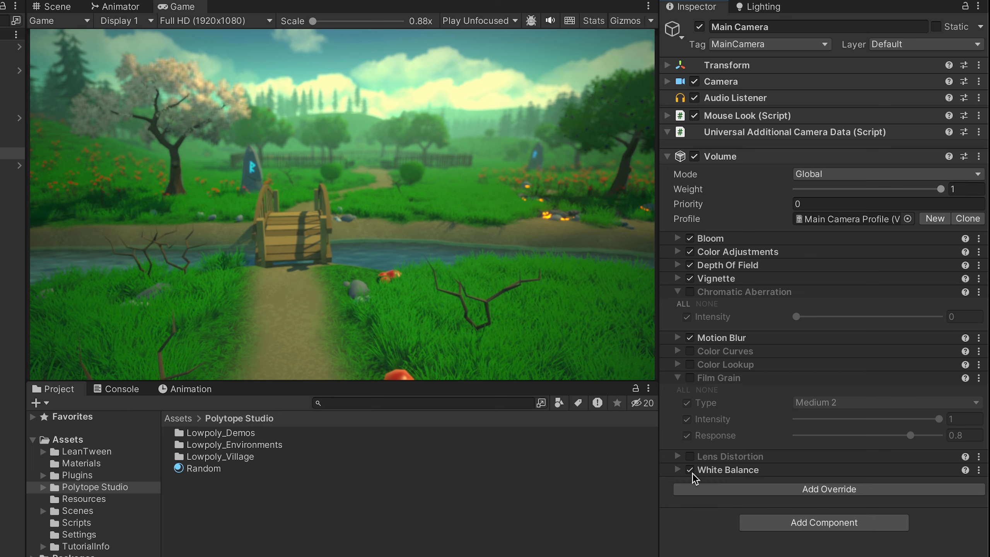
Compare the scene with the Volume disabled and enabled, and collapse the Film Grain and Chromatic Aberration overrides
{"action": "left_click", "coordinate": [695, 156]}
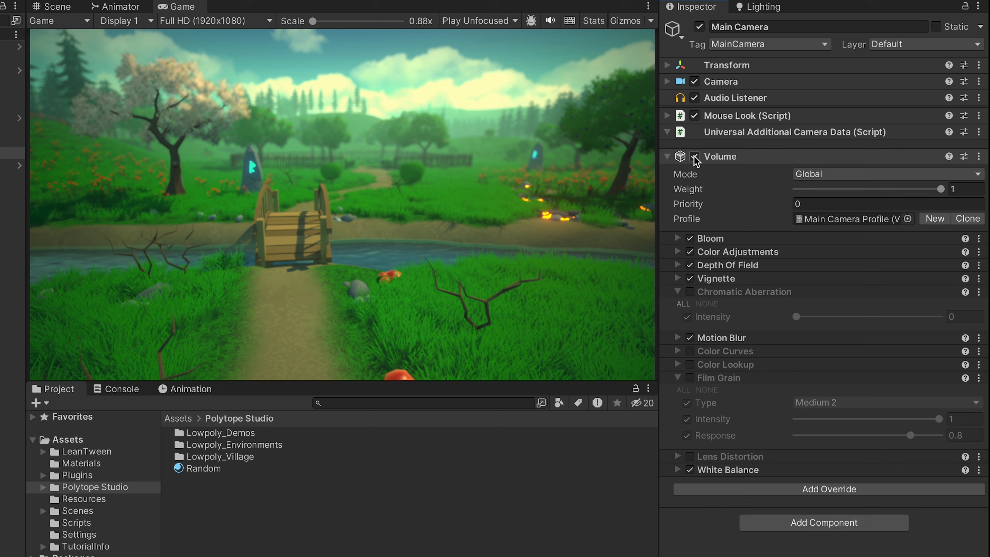
{"action": "left_click", "coordinate": [695, 157]}
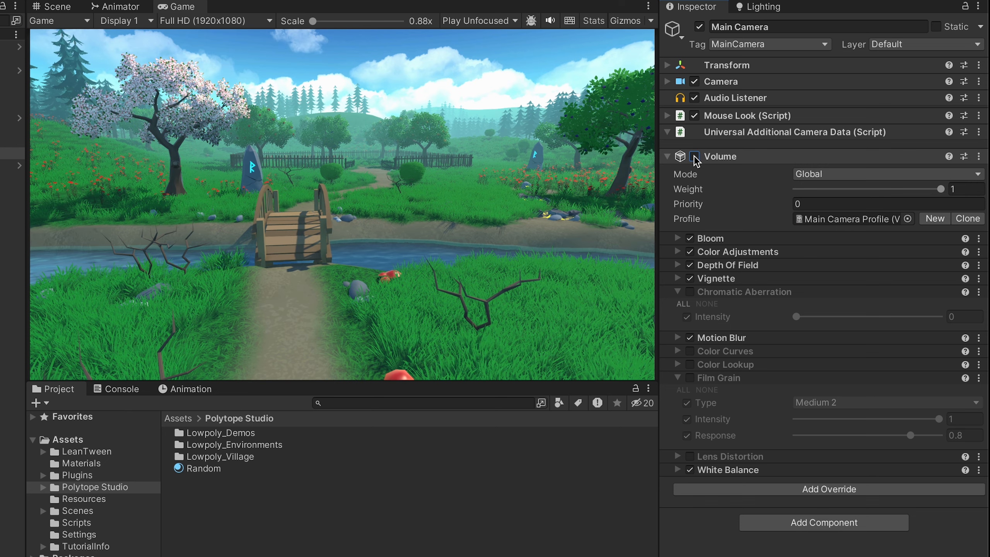
{"action": "left_click", "coordinate": [694, 157]}
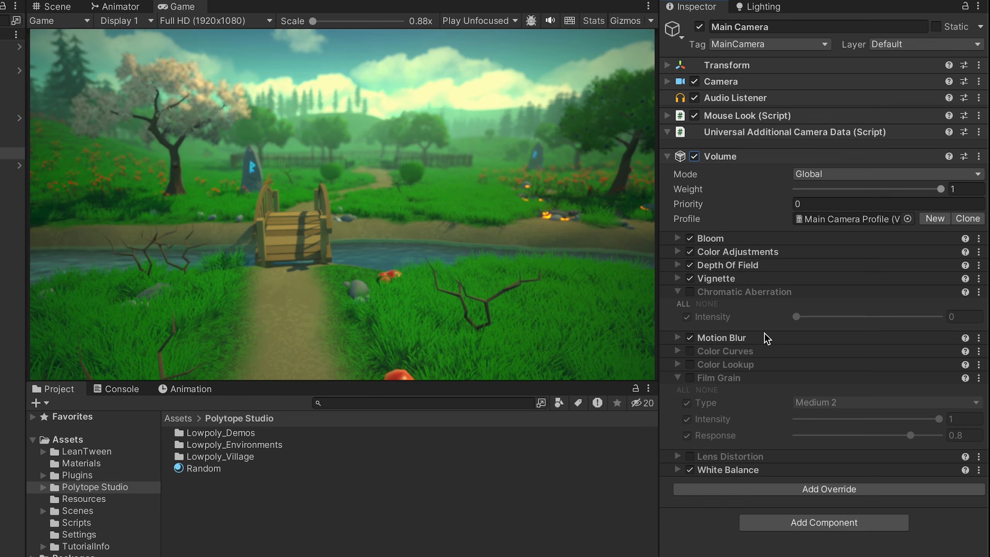
{"action": "left_click", "coordinate": [737, 378]}
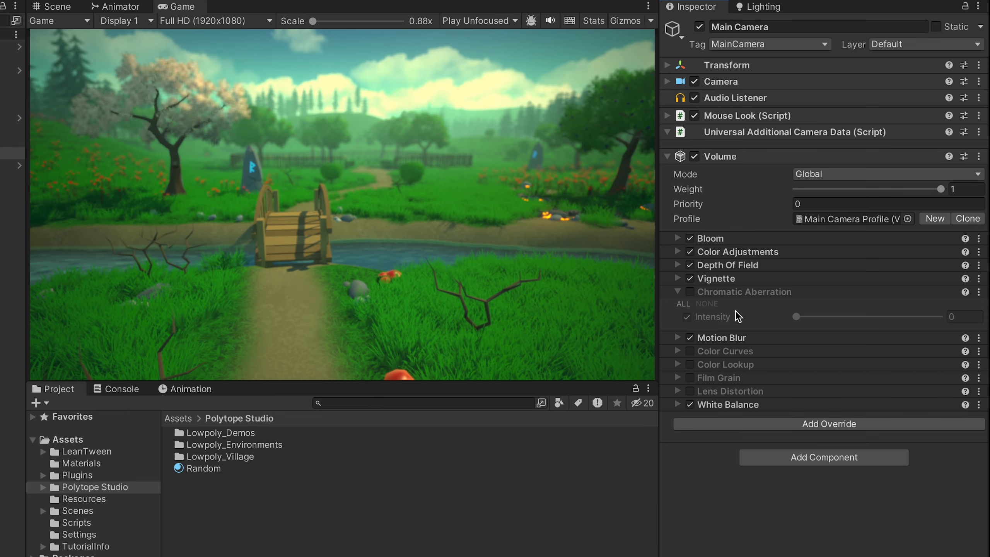
{"action": "left_click", "coordinate": [730, 291]}
Add a Panini Projection override to the Volume and activate its Distance and Crop To Fit settings
{"action": "left_click", "coordinate": [735, 391]}
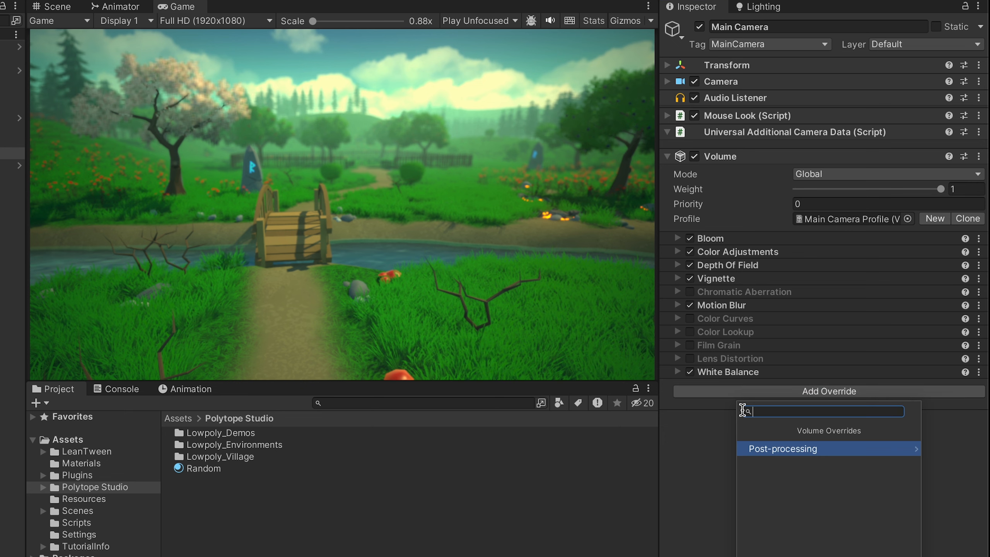
{"action": "left_click", "coordinate": [761, 449]}
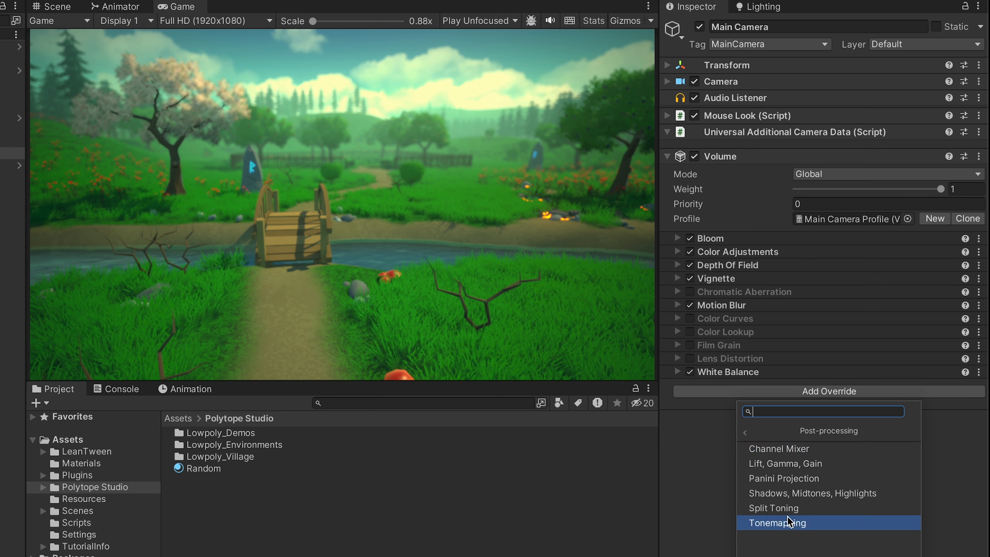
{"action": "left_click", "coordinate": [786, 480]}
{"action": "left_click", "coordinate": [687, 411]}
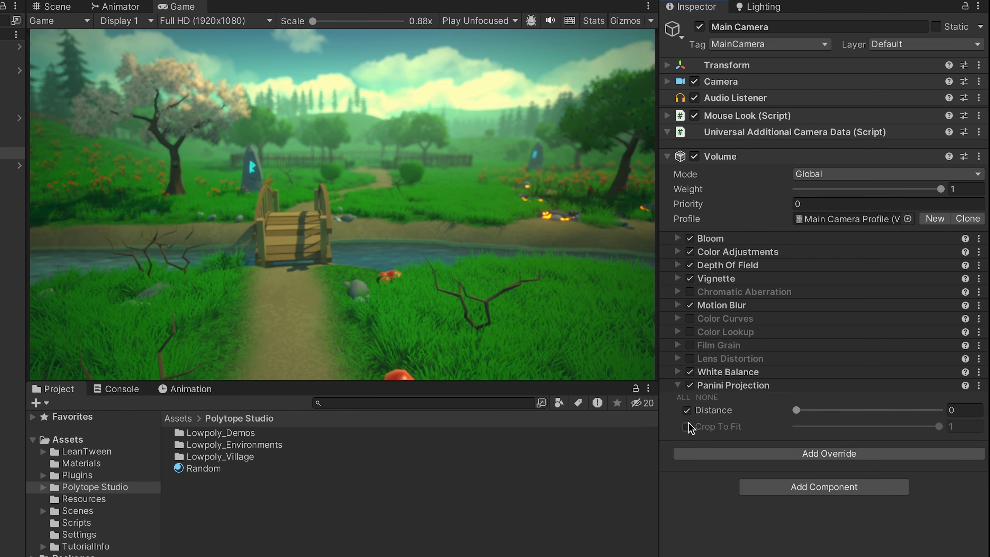
{"action": "left_click", "coordinate": [687, 427]}
Try out the Panini Projection Distance, and disable and collapse the override
{"action": "left_click_drag", "start_coordinate": [794, 410], "coordinate": [700, 421]}
{"action": "left_click", "coordinate": [690, 385]}
{"action": "left_click", "coordinate": [680, 386]}
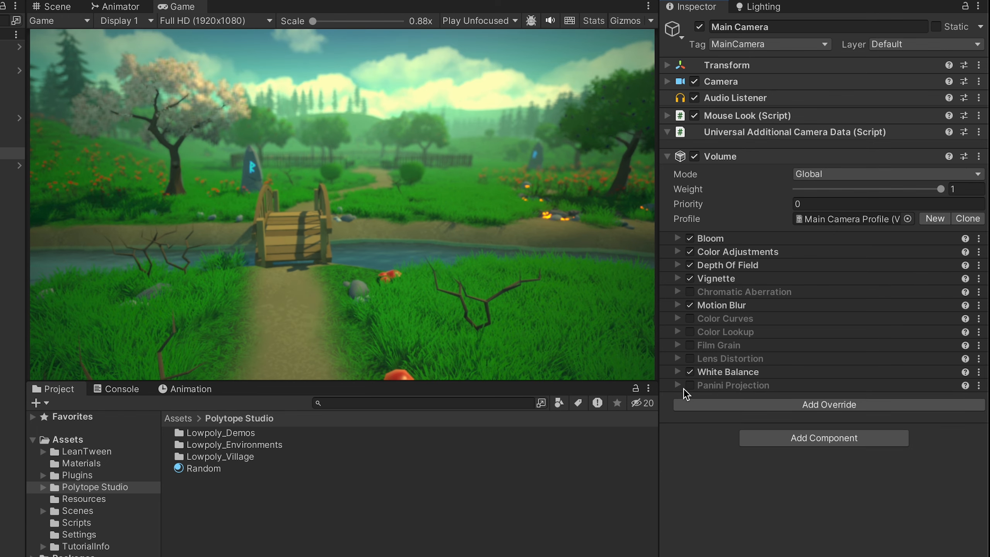
Add a Shadows, Midtones, Highlights override to the Volume and activate all of its settings
{"action": "left_click", "coordinate": [724, 406]}
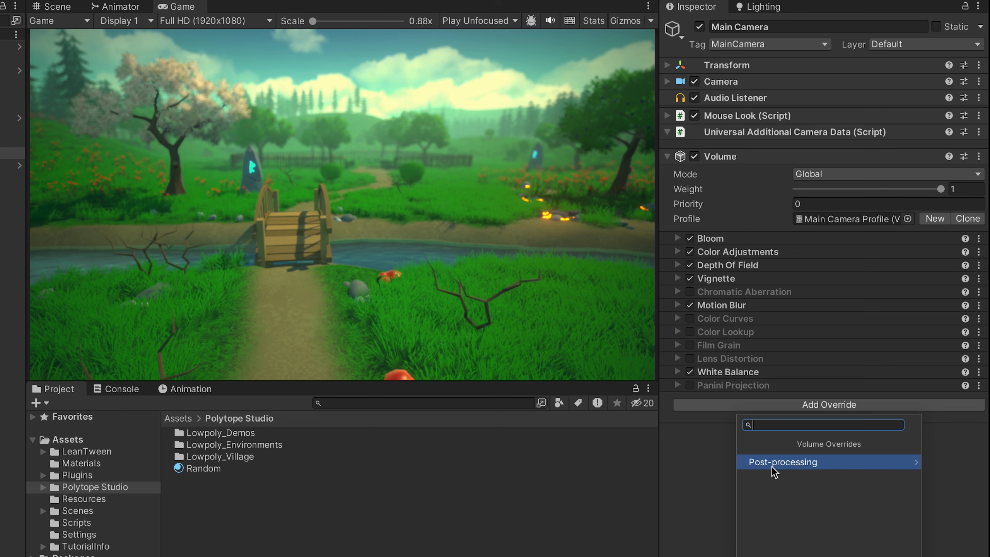
{"action": "left_click", "coordinate": [773, 468]}
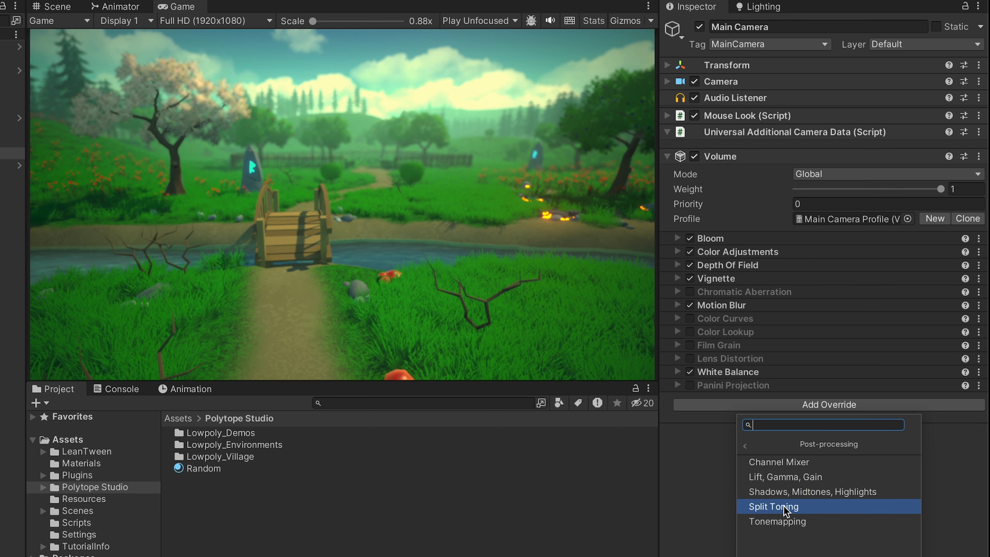
{"action": "left_click", "coordinate": [788, 492]}
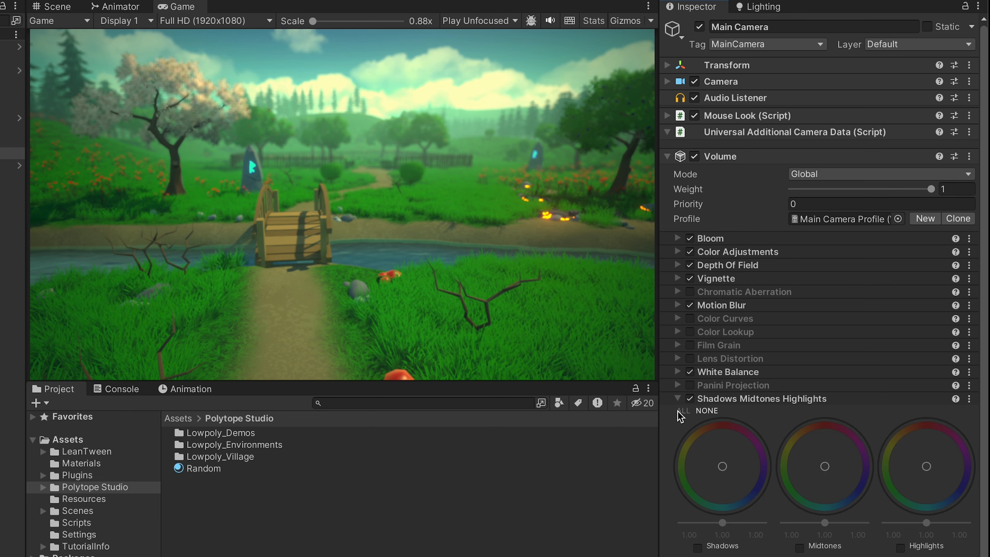
{"action": "scroll", "coordinate": [740, 409], "scroll_direction": "down", "scroll_amount": 5}
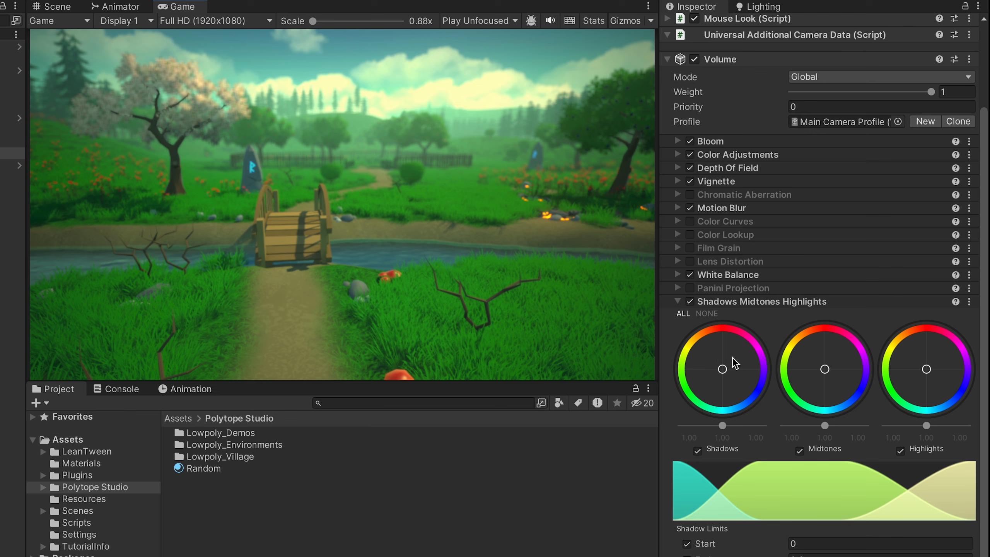
Try out tints on the Shadows and Midtones wheels, leaving both near neutral, and collapse and disable the override
{"action": "left_click_drag", "start_coordinate": [724, 366], "coordinate": [744, 257]}
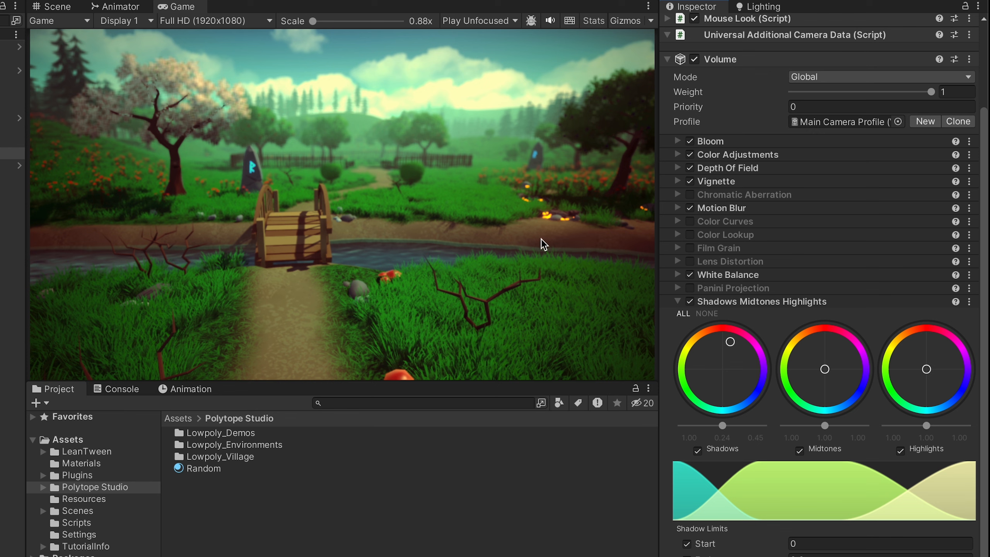
{"action": "left_click_drag", "start_coordinate": [730, 342], "coordinate": [726, 354]}
{"action": "left_click_drag", "start_coordinate": [705, 431], "coordinate": [691, 491]}
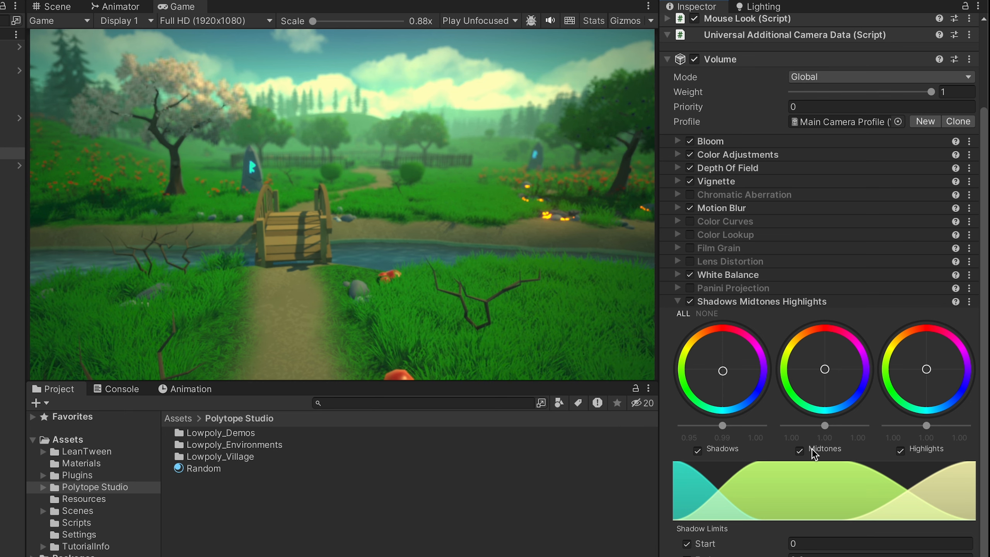
{"action": "left_click_drag", "start_coordinate": [824, 369], "coordinate": [732, 327]}
{"action": "left_click_drag", "start_coordinate": [790, 354], "coordinate": [826, 376]}
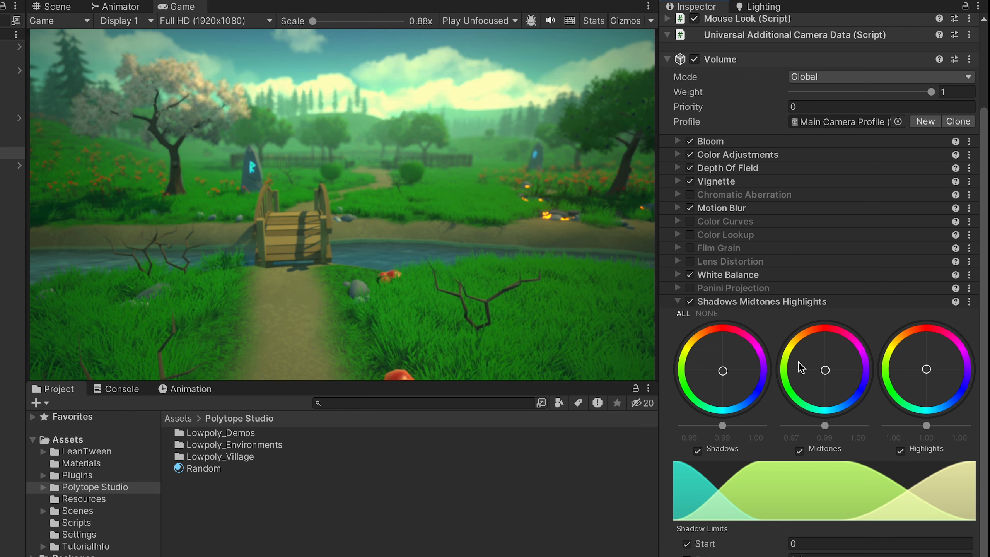
{"action": "left_click", "coordinate": [724, 304]}
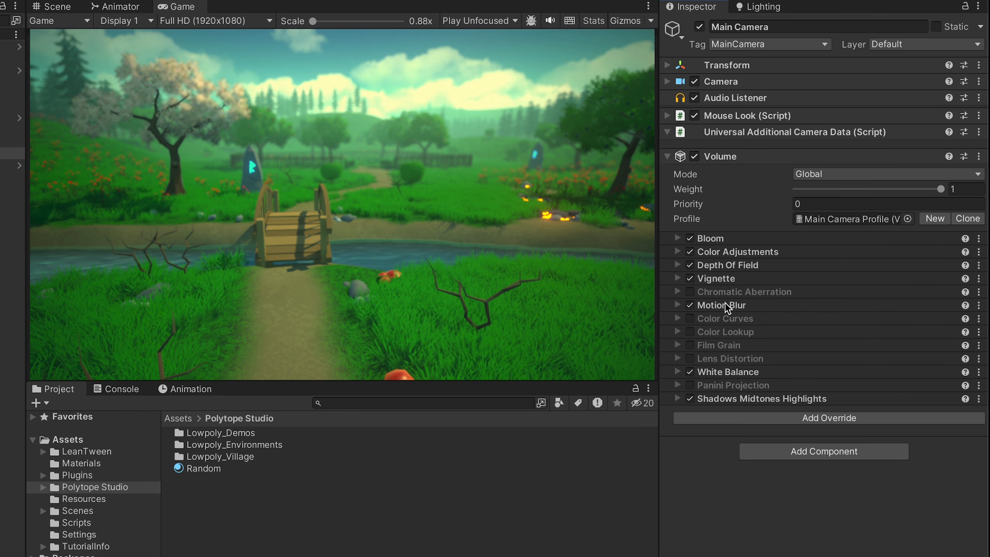
{"action": "left_click", "coordinate": [690, 398]}
Add a Channel Mixer override to the Volume and activate Red, Green and Blue for its Red output channel
{"action": "left_click", "coordinate": [708, 418]}
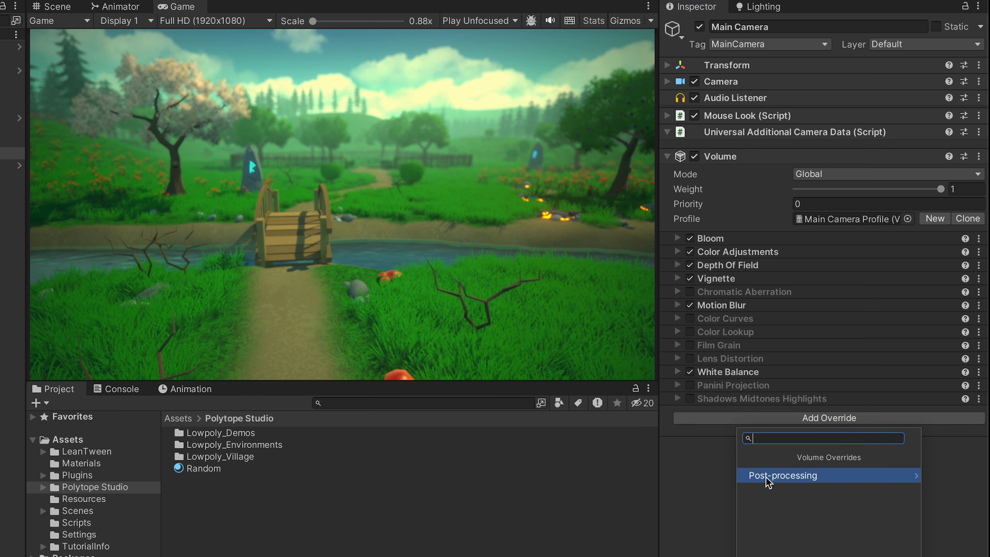
{"action": "left_click", "coordinate": [765, 476]}
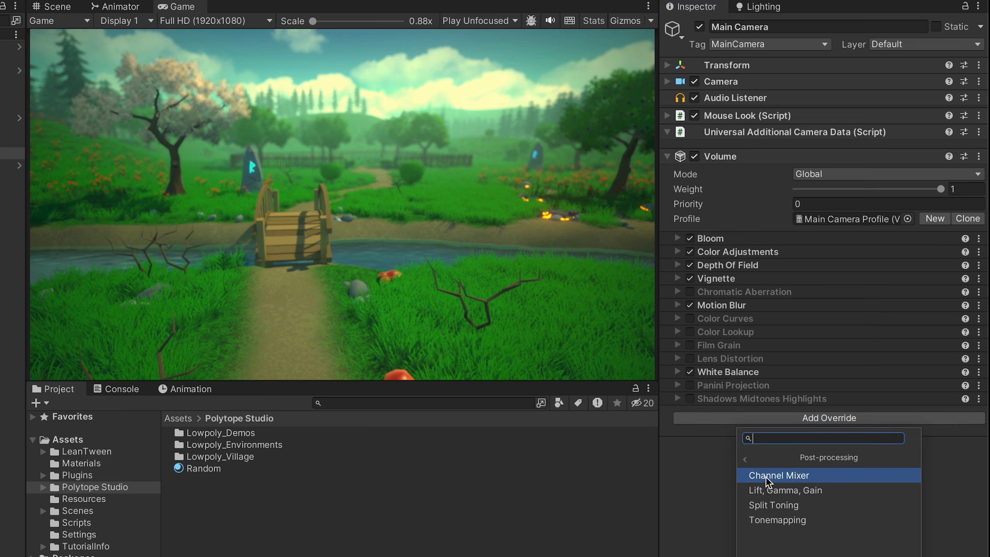
{"action": "left_click", "coordinate": [765, 475]}
{"action": "left_click", "coordinate": [739, 436]}
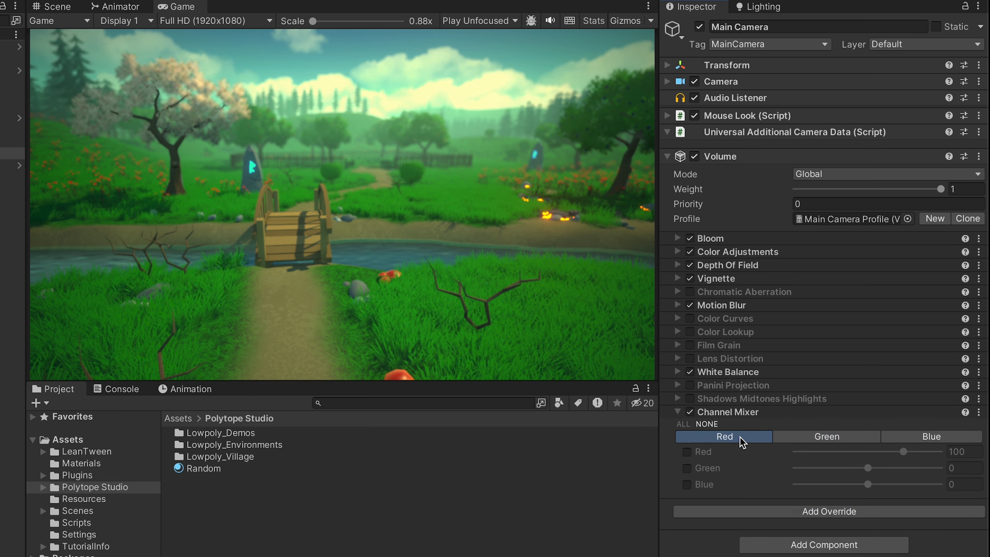
{"action": "left_click", "coordinate": [687, 452]}
{"action": "left_click", "coordinate": [687, 468]}
{"action": "left_click", "coordinate": [687, 484]}
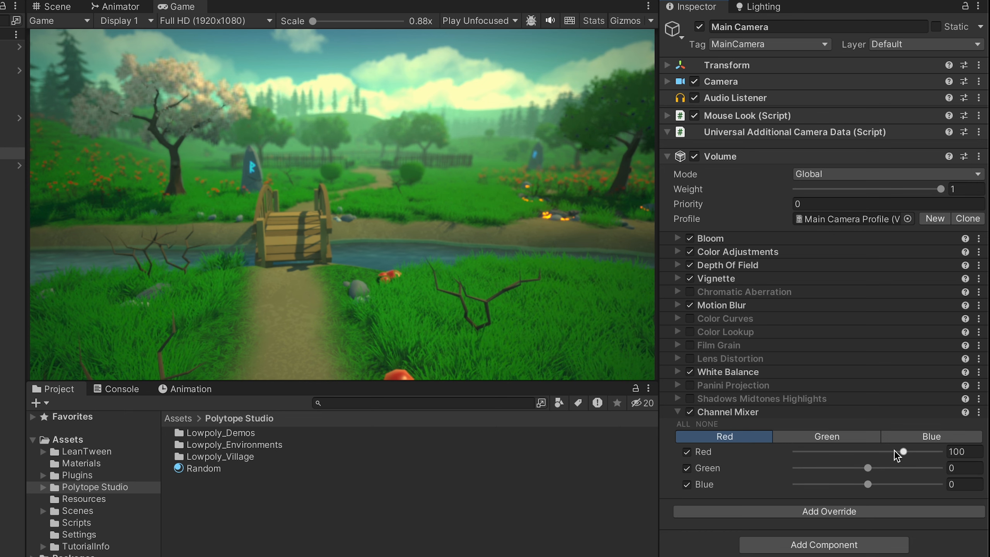
Try the Channel Mixer's Red value at 200, set it to -8, and disable and collapse the override
{"action": "left_click_drag", "start_coordinate": [903, 451], "coordinate": [957, 452]}
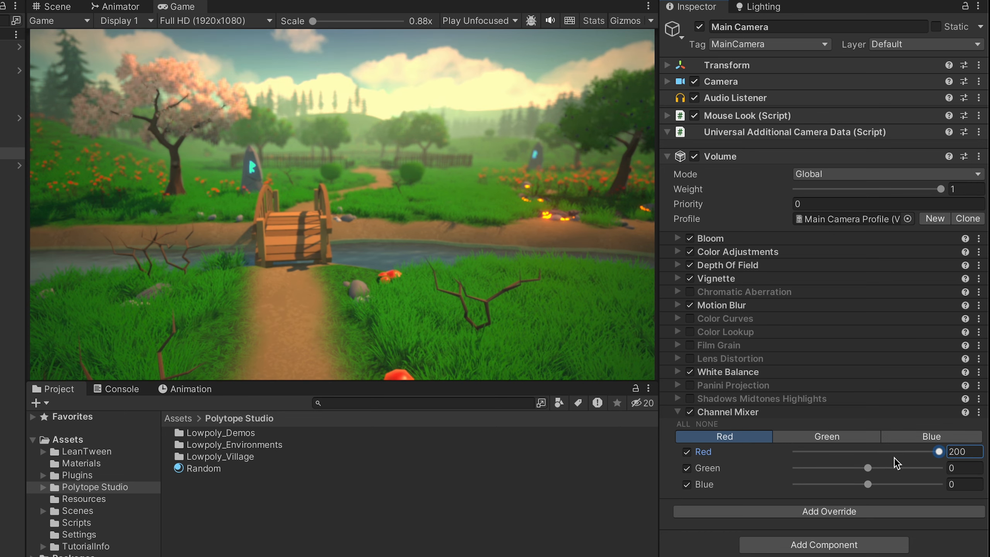
{"action": "left_click", "coordinate": [864, 452]}
{"action": "left_click", "coordinate": [690, 412]}
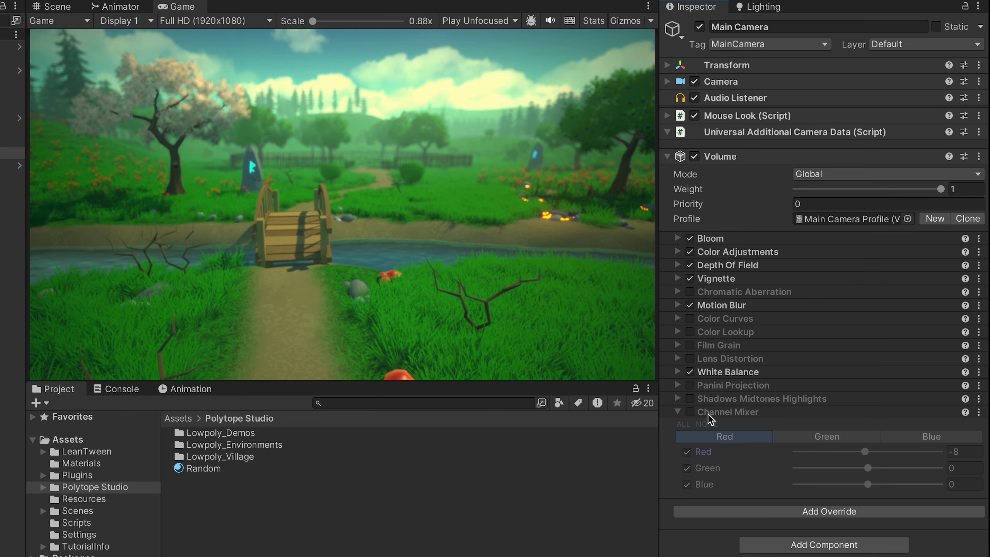
{"action": "left_click", "coordinate": [706, 412]}
Add a Lift, Gamma, Gain override to the Volume, and disable and collapse it
{"action": "left_click", "coordinate": [743, 432]}
{"action": "left_click", "coordinate": [770, 489]}
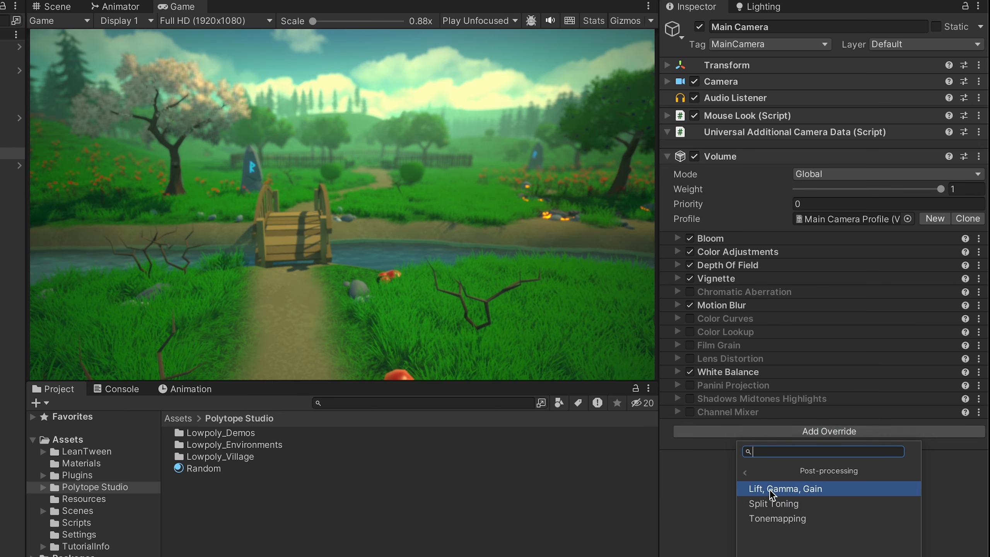
{"action": "left_click", "coordinate": [769, 489]}
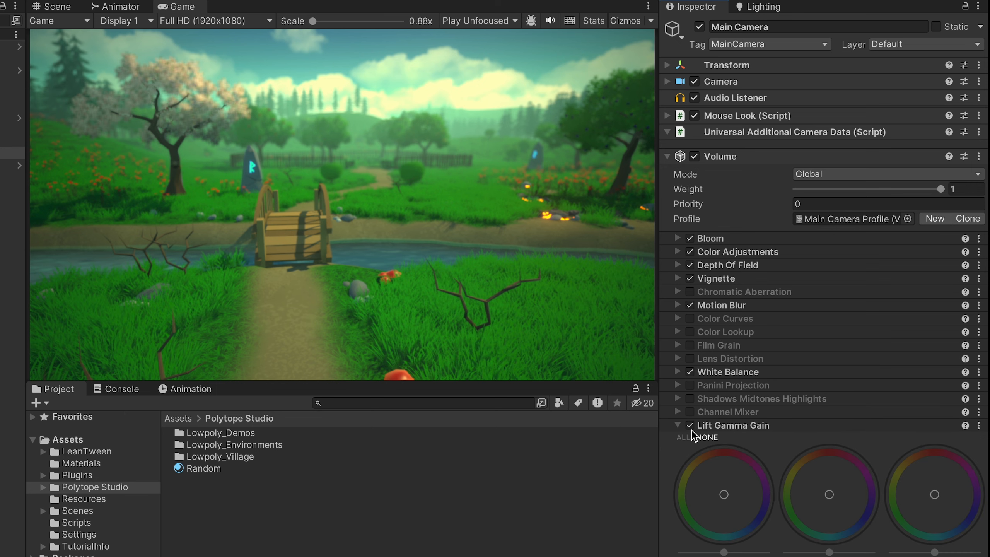
{"action": "left_click", "coordinate": [690, 426]}
{"action": "left_click", "coordinate": [748, 425]}
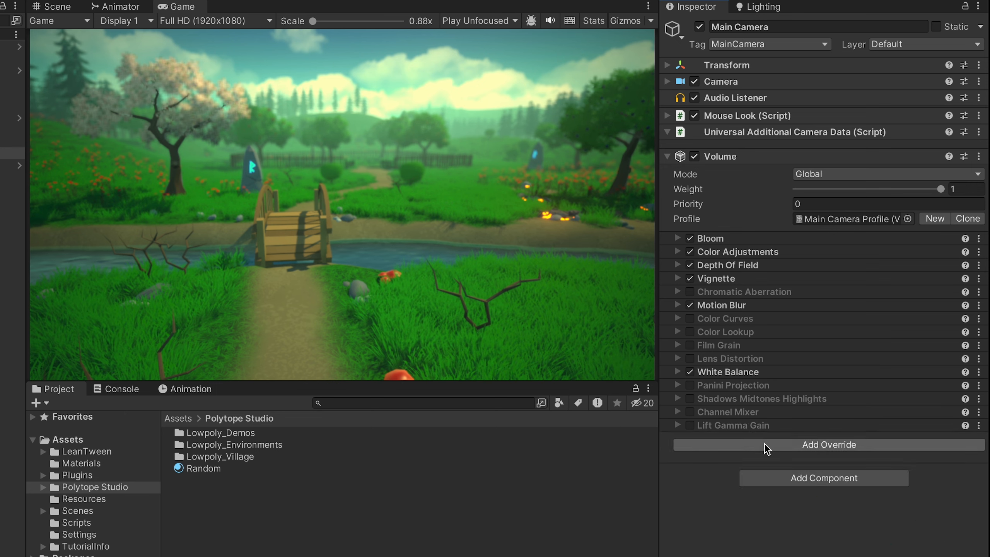
Add a Tonemapping override to the Volume and activate its Mode setting
{"action": "left_click", "coordinate": [764, 443]}
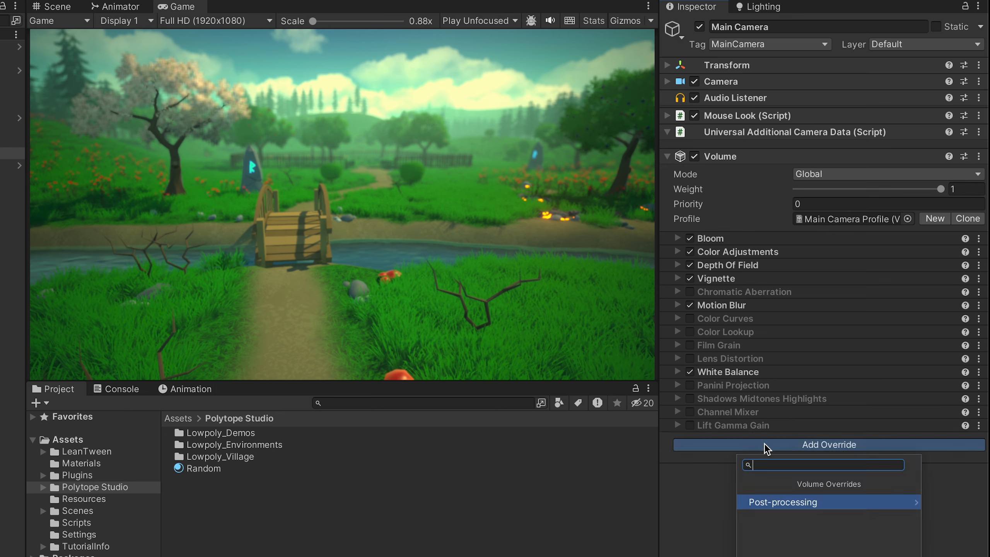
{"action": "left_click", "coordinate": [782, 502]}
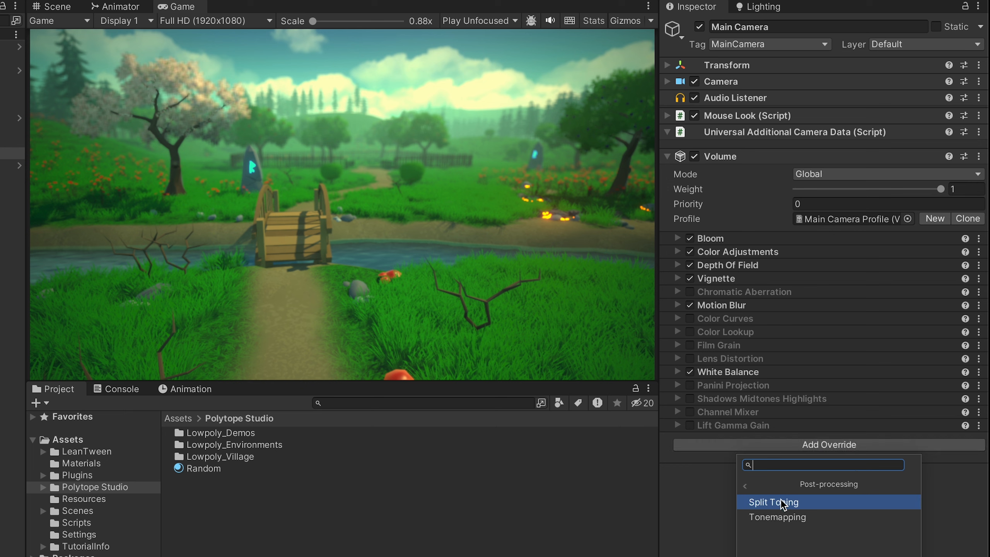
{"action": "left_click", "coordinate": [822, 519]}
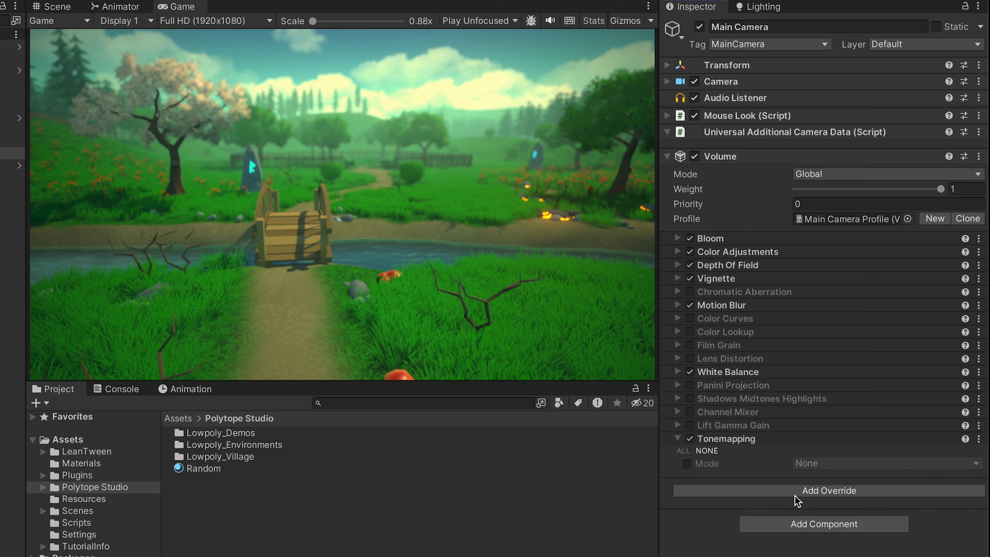
{"action": "left_click", "coordinate": [686, 464]}
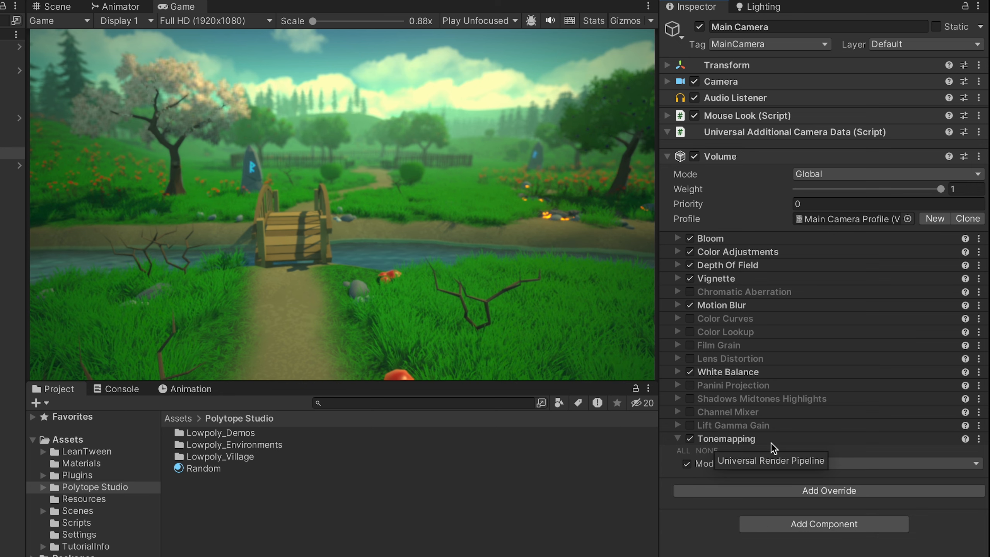
Try the Neutral and ACES Tonemapping modes, set the mode to Neutral, and collapse and disable the override
{"action": "left_click", "coordinate": [812, 465]}
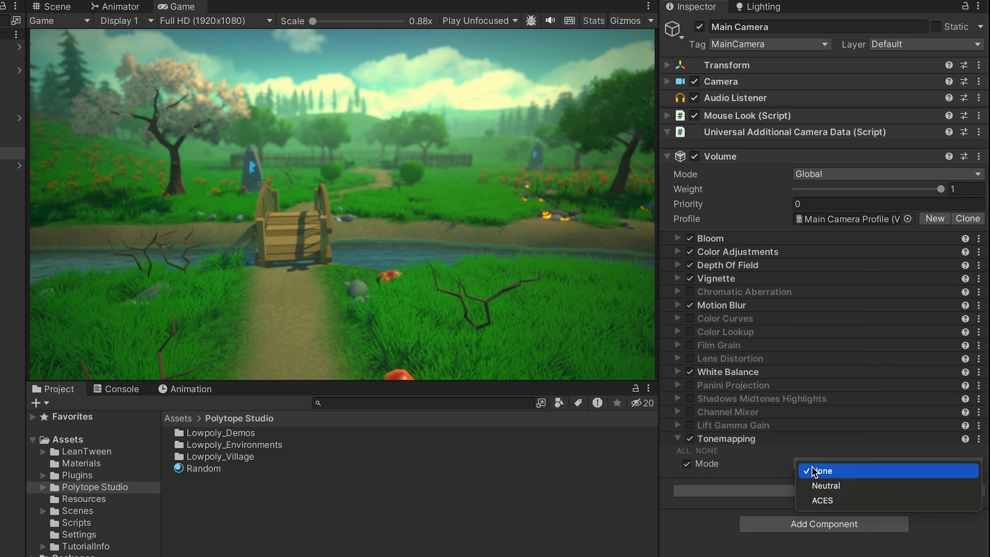
{"action": "left_click", "coordinate": [815, 485]}
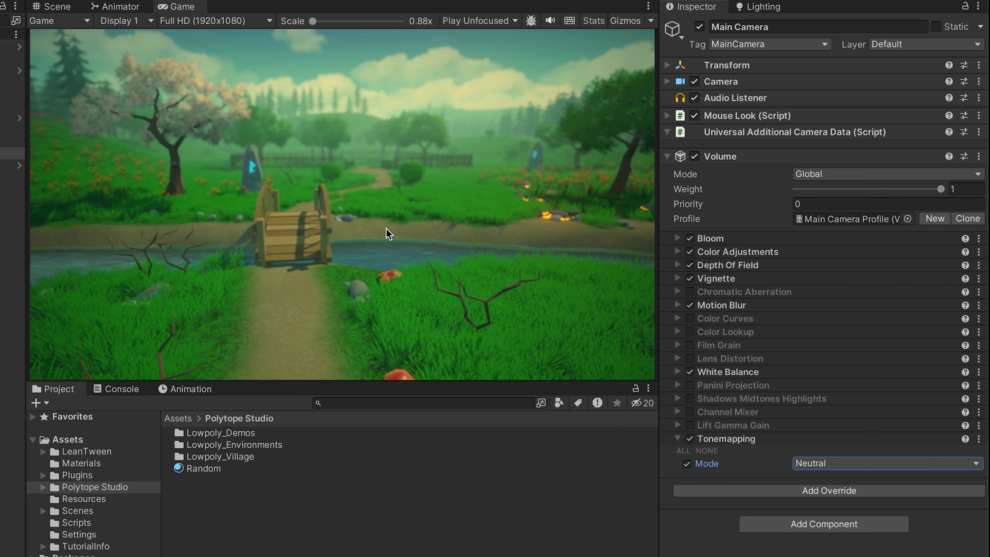
{"action": "left_click", "coordinate": [847, 468]}
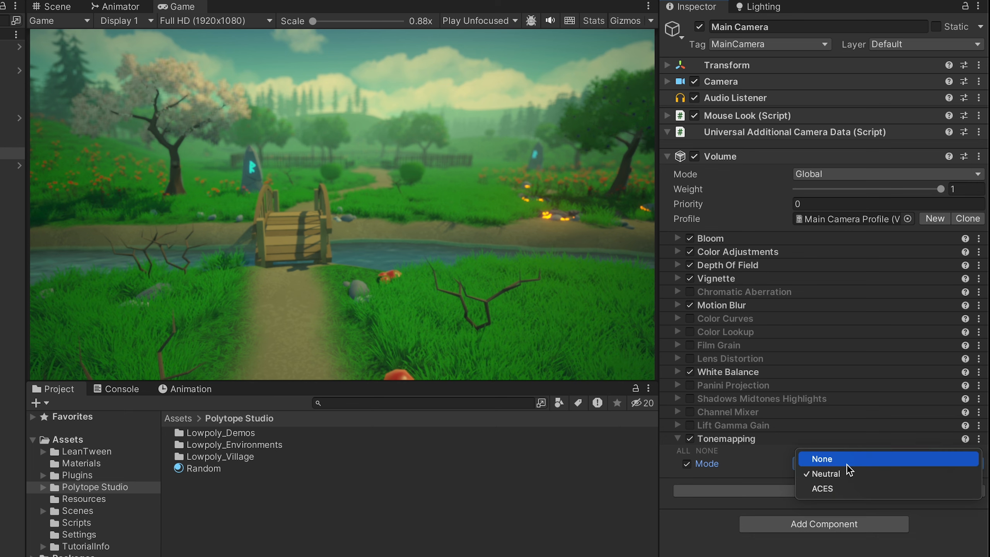
{"action": "left_click", "coordinate": [842, 488]}
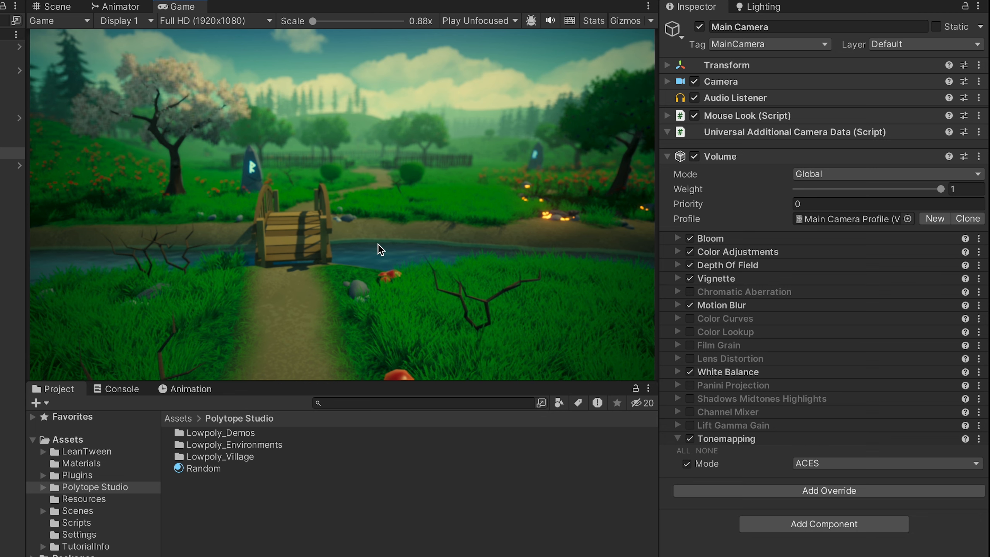
{"action": "left_click", "coordinate": [836, 464]}
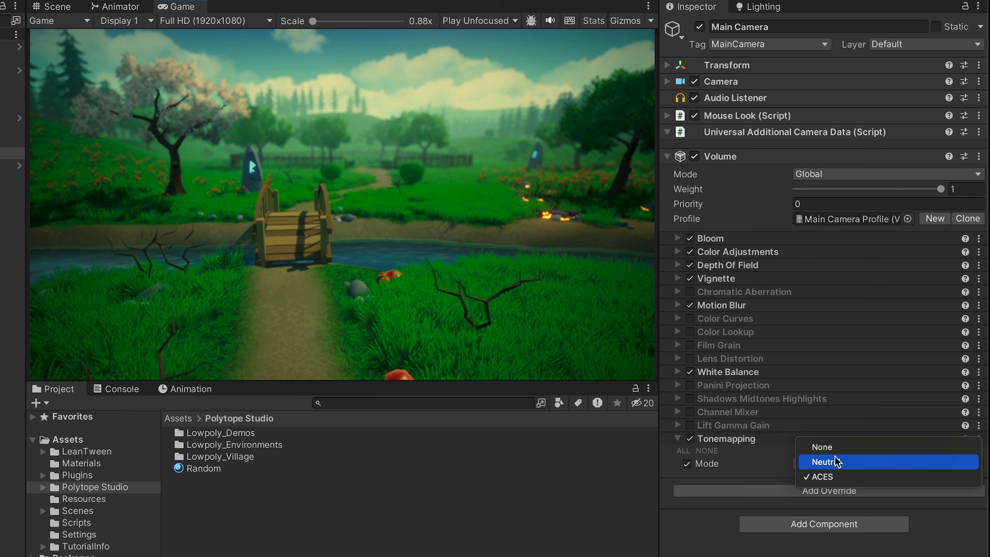
{"action": "left_click", "coordinate": [835, 461]}
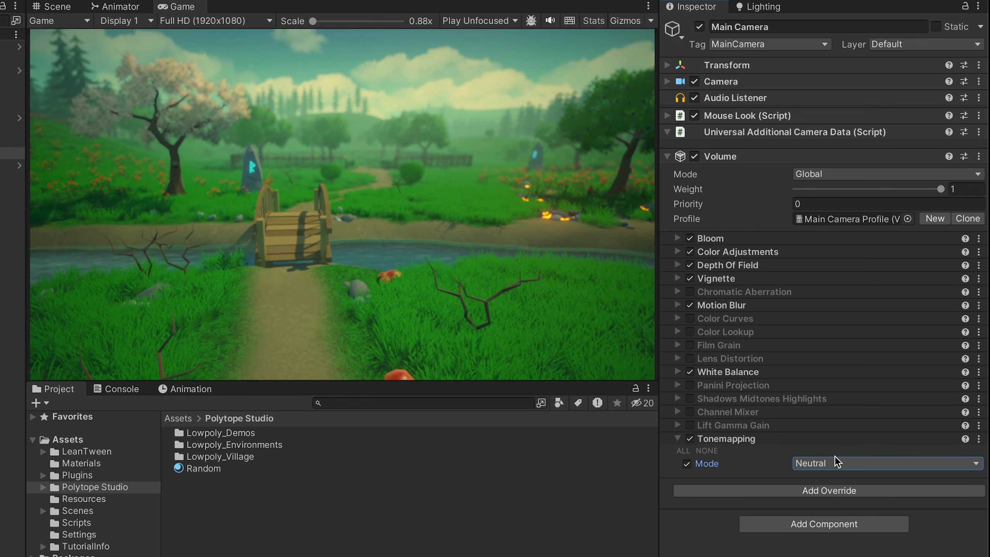
{"action": "left_click", "coordinate": [752, 444]}
{"action": "left_click", "coordinate": [689, 438]}
Add a Split Toning override to the Volume and activate its Shadows, Highlights and Balance settings
{"action": "left_click", "coordinate": [732, 457]}
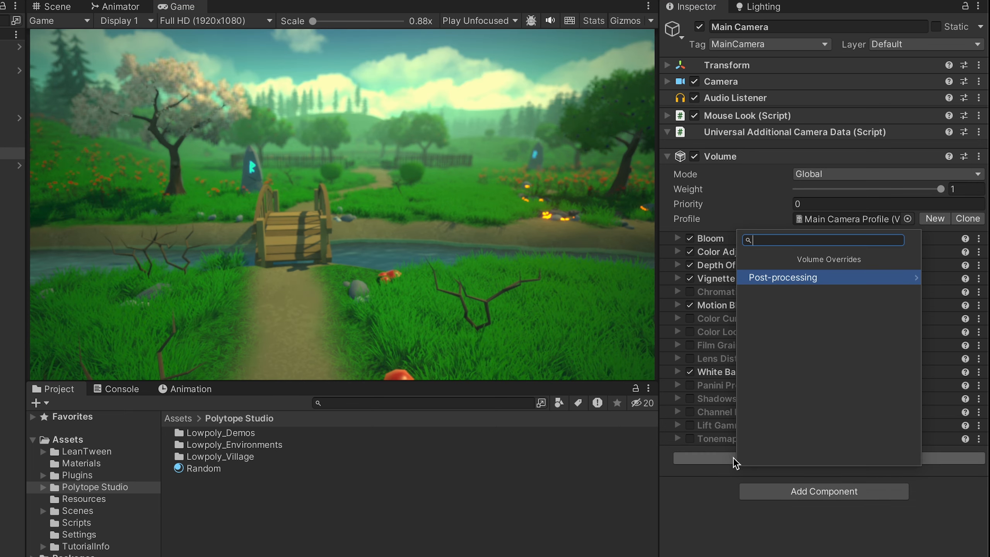
{"action": "left_click", "coordinate": [785, 281]}
{"action": "left_click", "coordinate": [786, 280]}
{"action": "left_click", "coordinate": [687, 478]}
{"action": "left_click", "coordinate": [687, 494]}
{"action": "left_click", "coordinate": [687, 509]}
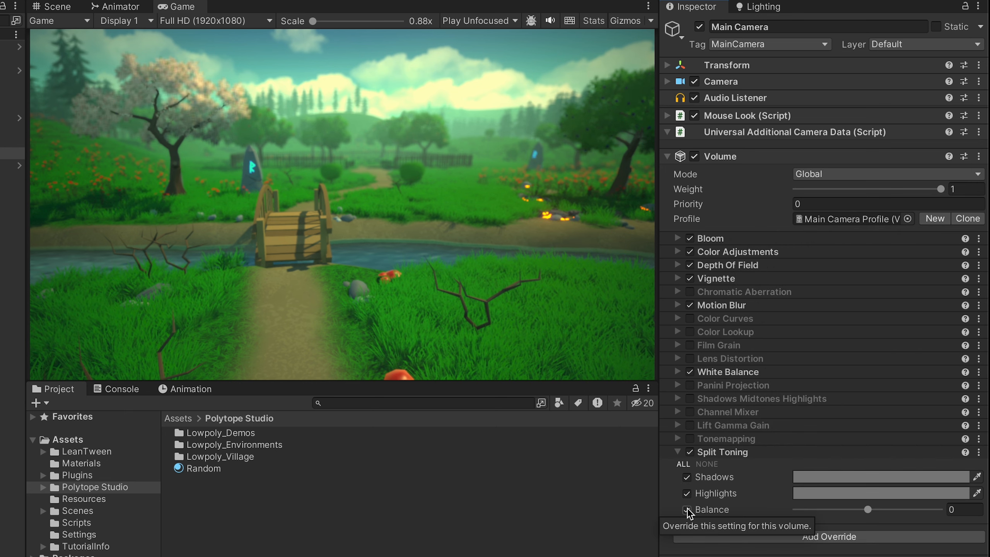
Set Split Toning's Shadows to pure red and its Balance to 55, and disable and collapse the override
{"action": "left_click", "coordinate": [807, 477]}
{"action": "mouse_move", "coordinate": [887, 442]}
{"action": "left_mouse_down"}
{"action": "mouse_move", "coordinate": [899, 452]}
{"action": "mouse_move", "coordinate": [934, 433]}
{"action": "left_mouse_up"}
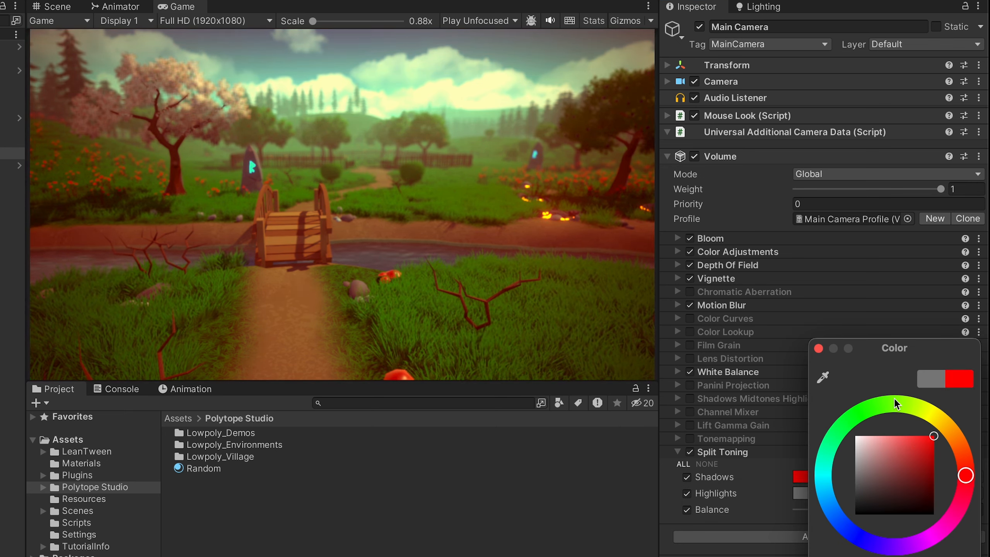
{"action": "left_click", "coordinate": [819, 348]}
{"action": "left_click_drag", "start_coordinate": [863, 517], "coordinate": [907, 510]}
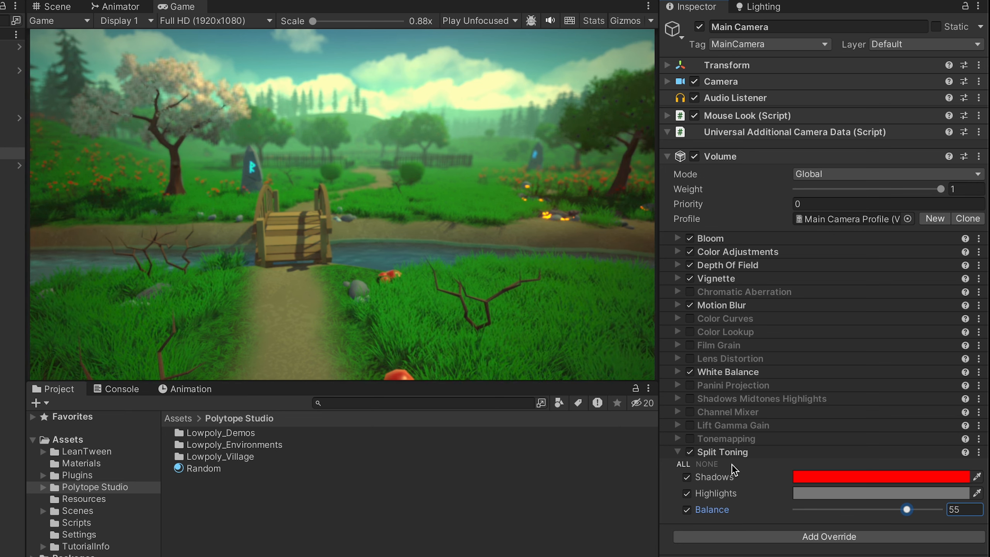
{"action": "left_click", "coordinate": [691, 452]}
{"action": "left_click", "coordinate": [714, 452]}
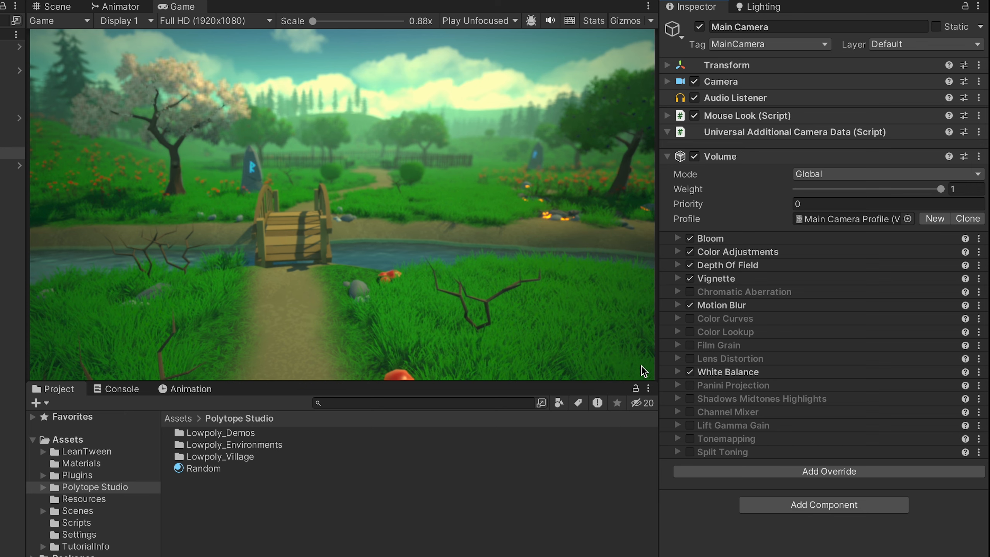
Review the Bloom settings and compare the scene with the Color Adjustments override off and on
{"action": "left_click", "coordinate": [760, 237]}
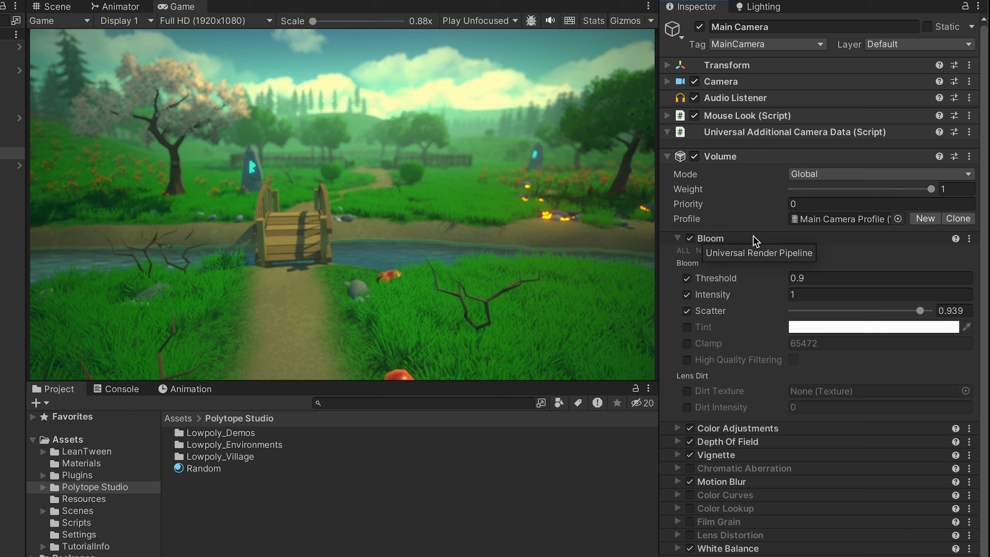
{"action": "left_click", "coordinate": [753, 236]}
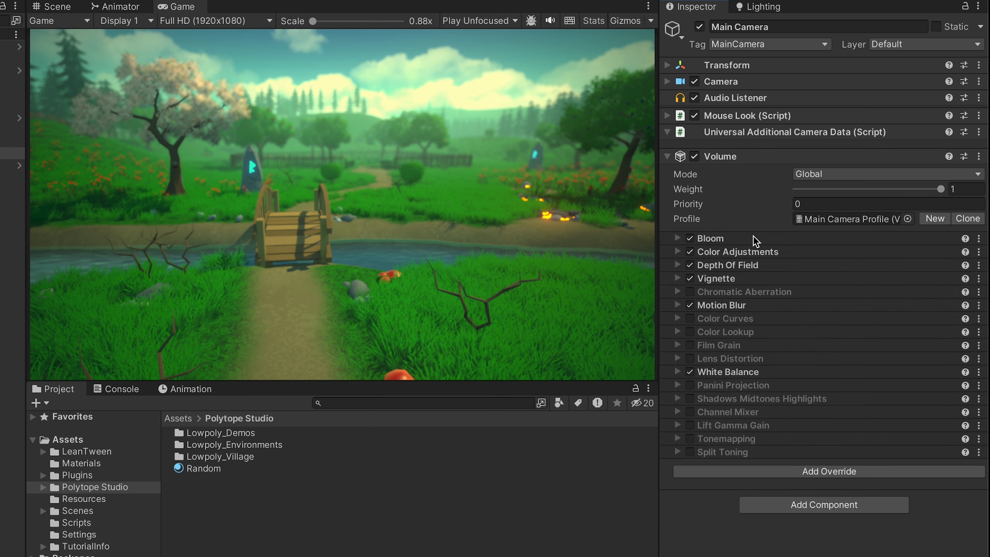
{"action": "left_click", "coordinate": [754, 251]}
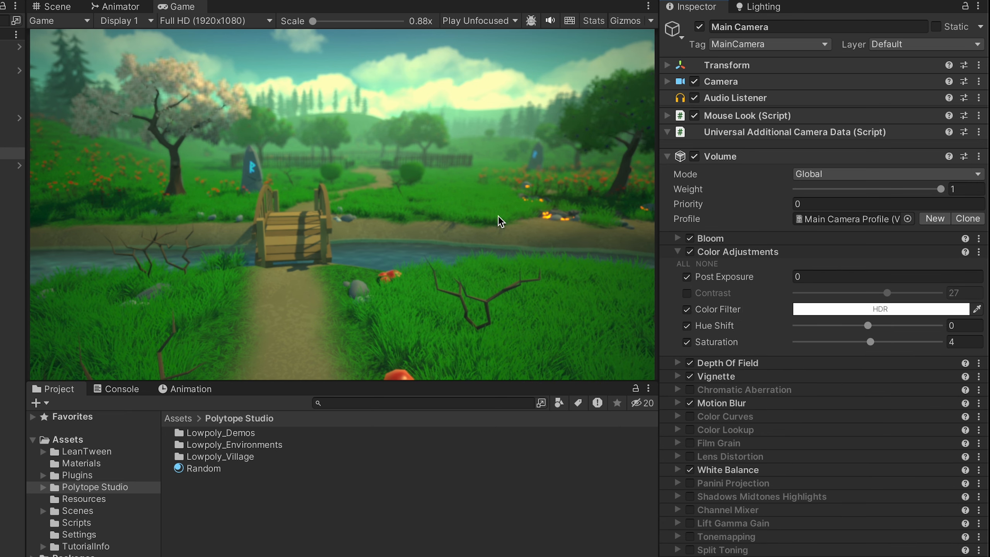
{"action": "left_click", "coordinate": [690, 252]}
{"action": "left_click", "coordinate": [690, 252]}
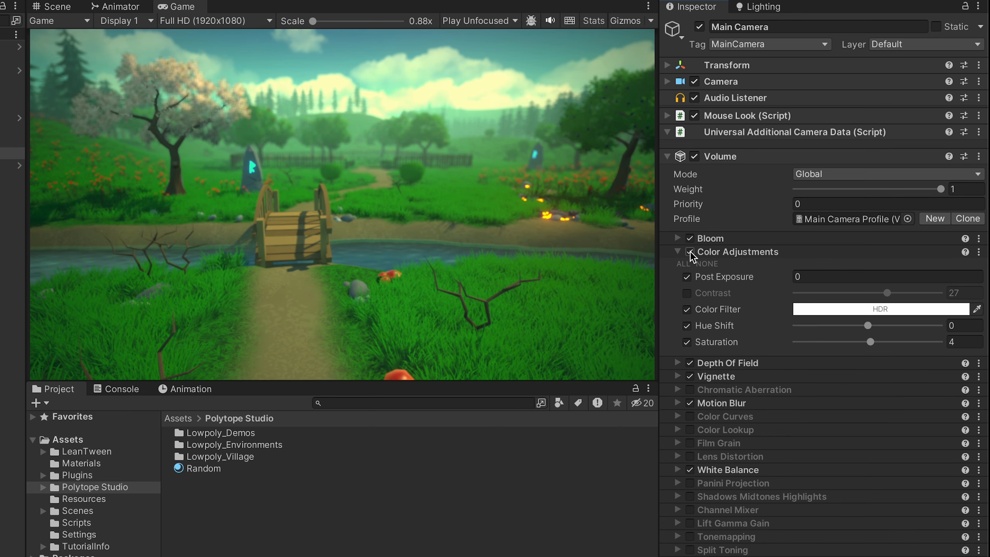
Set Color Adjustments' Post Exposure to -3.25, compare the scene with the override off and on, and collapse it
{"action": "left_click_drag", "start_coordinate": [701, 278], "coordinate": [646, 286]}
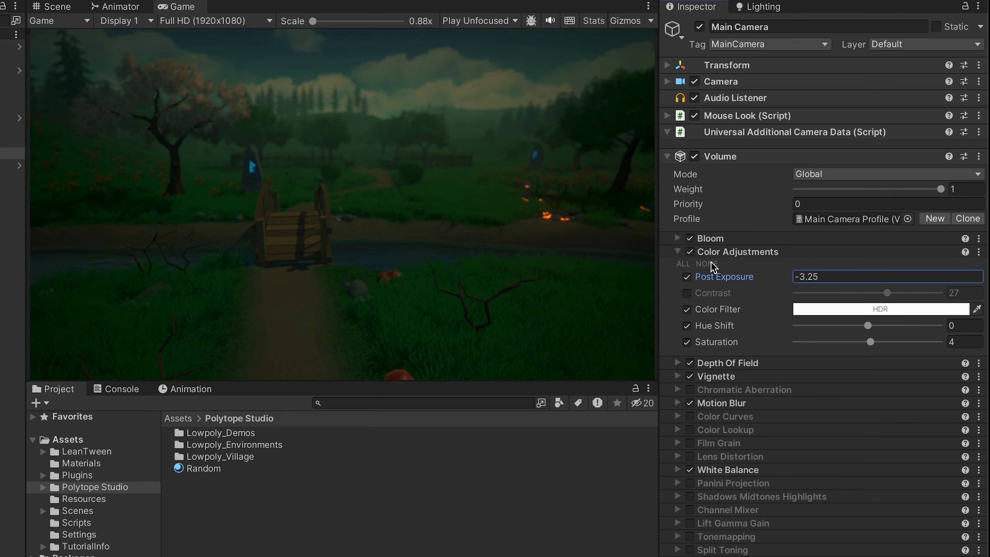
{"action": "left_click", "coordinate": [692, 253]}
{"action": "left_click", "coordinate": [692, 253]}
{"action": "left_click", "coordinate": [692, 254]}
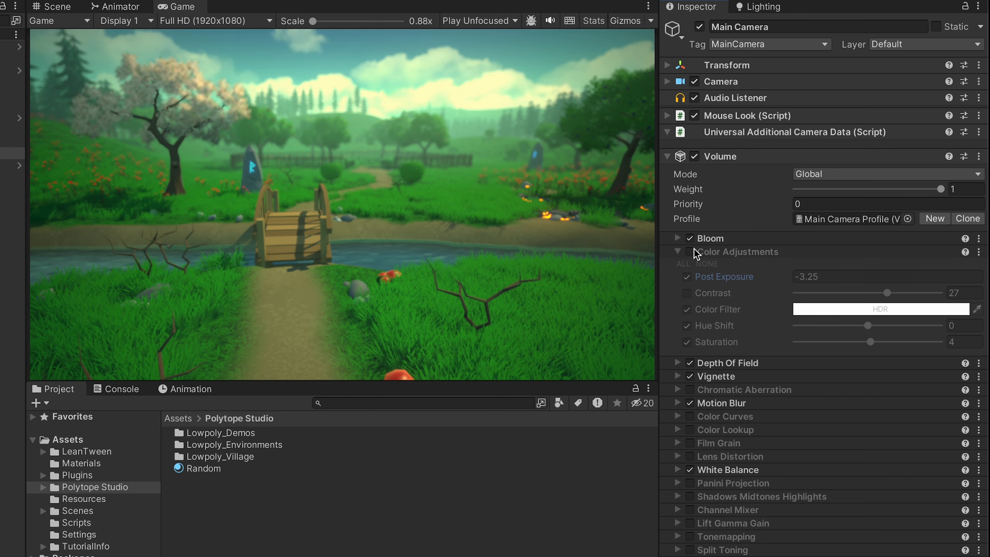
{"action": "left_click", "coordinate": [694, 249]}
{"action": "left_click", "coordinate": [692, 252]}
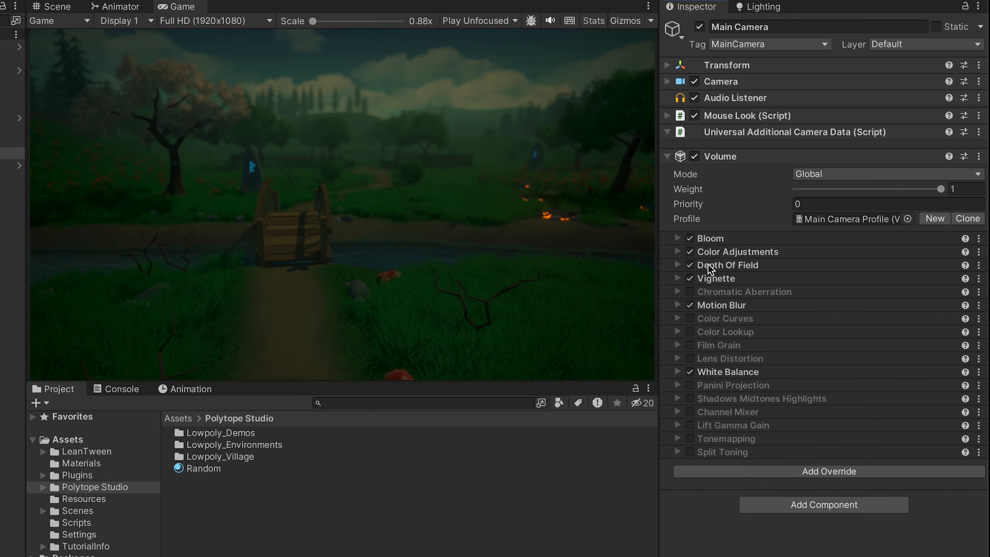
Disable Color Adjustments, set Depth of Field's Max Radius to its 1.5 maximum, and collapse Depth of Field
{"action": "left_click", "coordinate": [707, 264]}
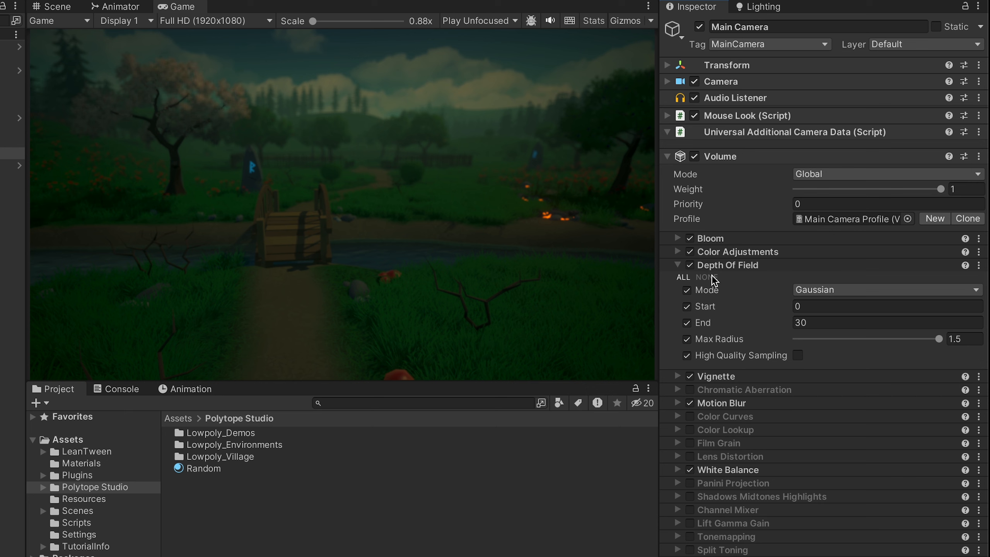
{"action": "left_click", "coordinate": [691, 252]}
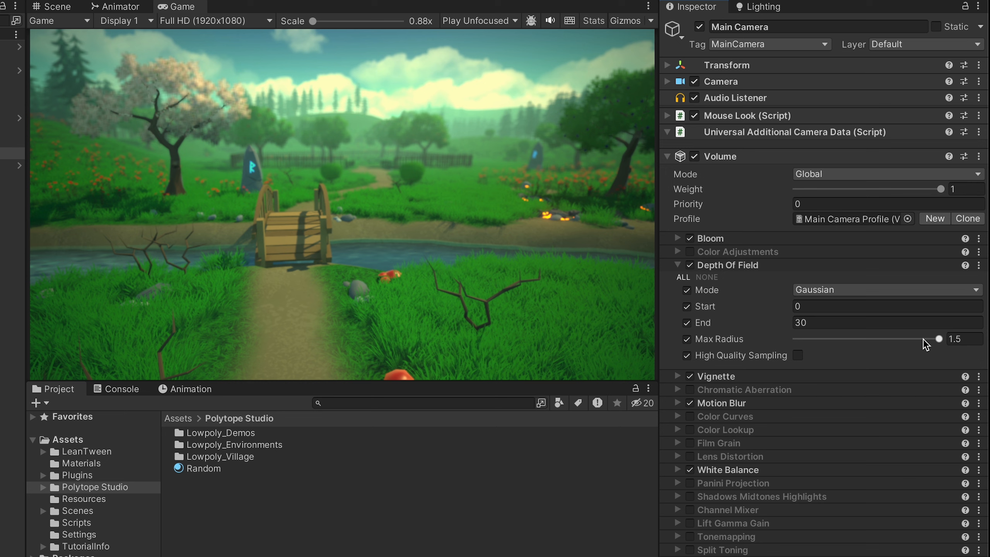
{"action": "mouse_move", "coordinate": [939, 338]}
{"action": "left_mouse_down"}
{"action": "mouse_move", "coordinate": [915, 339]}
{"action": "mouse_move", "coordinate": [983, 341]}
{"action": "mouse_move", "coordinate": [758, 345]}
{"action": "mouse_move", "coordinate": [950, 340]}
{"action": "left_mouse_up"}
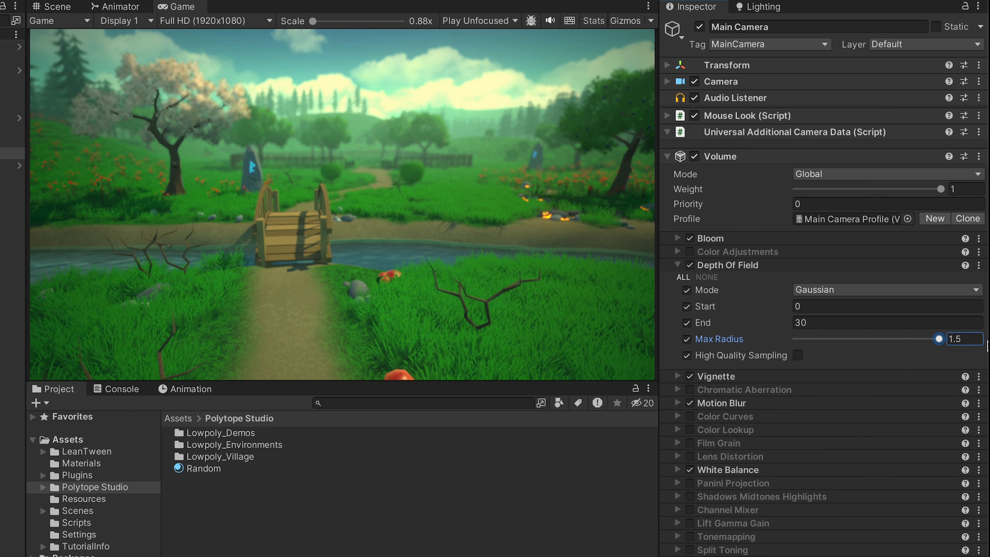
{"action": "left_click", "coordinate": [733, 264]}
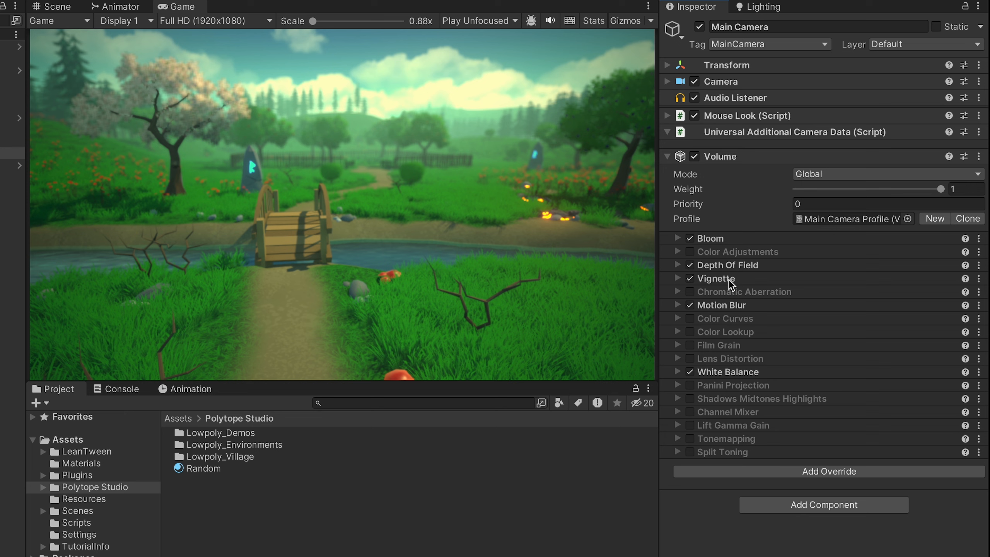